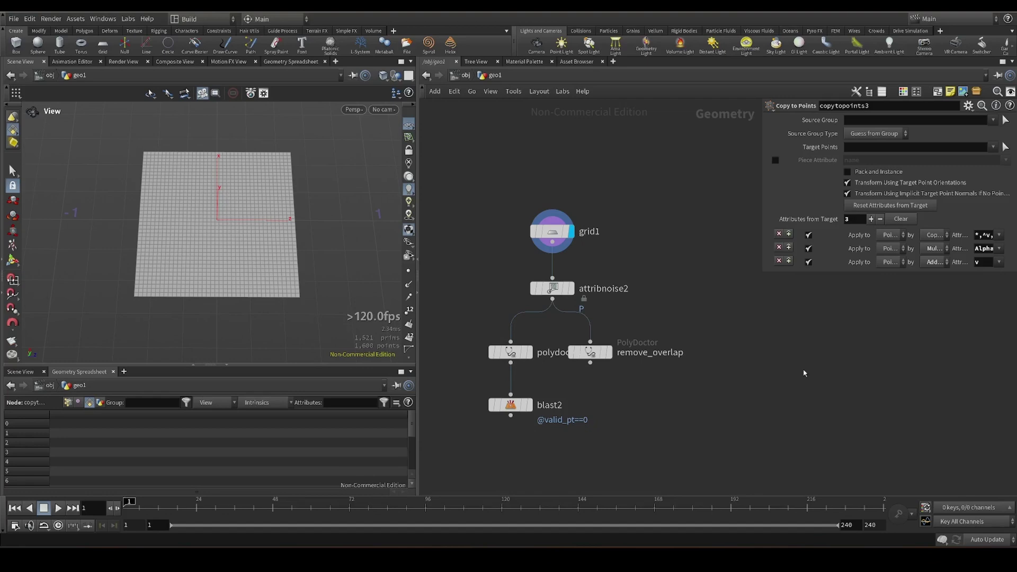
- Search nodes for 'remove', then inspect grid1 and the attribnoise2 noised grid
key("Tab")
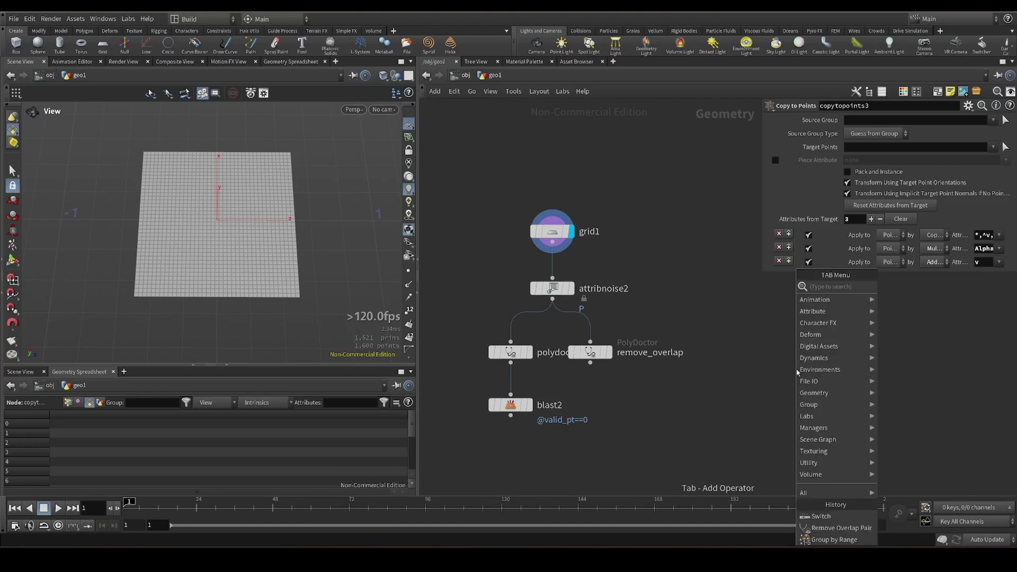
type("re")
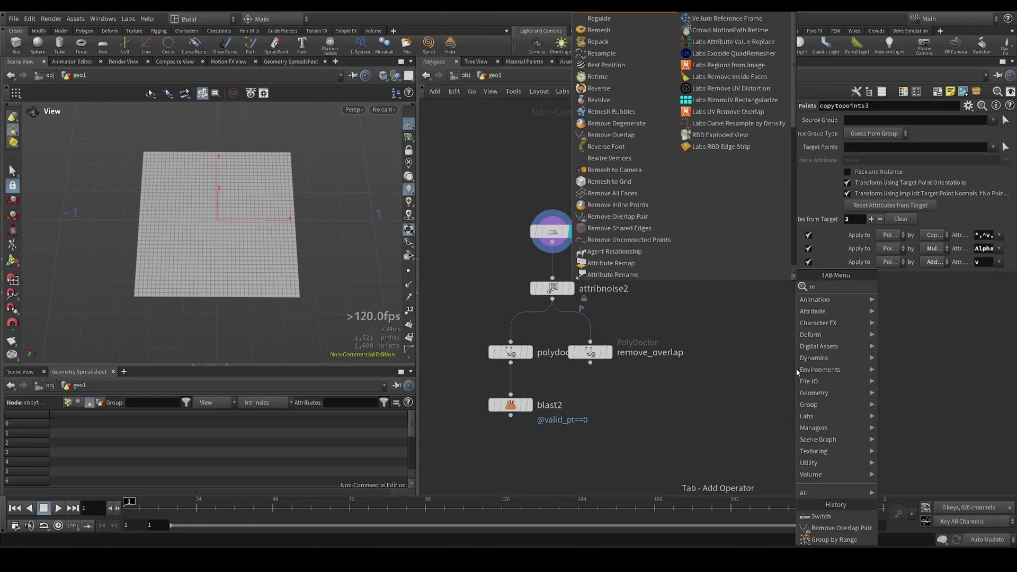
type("move")
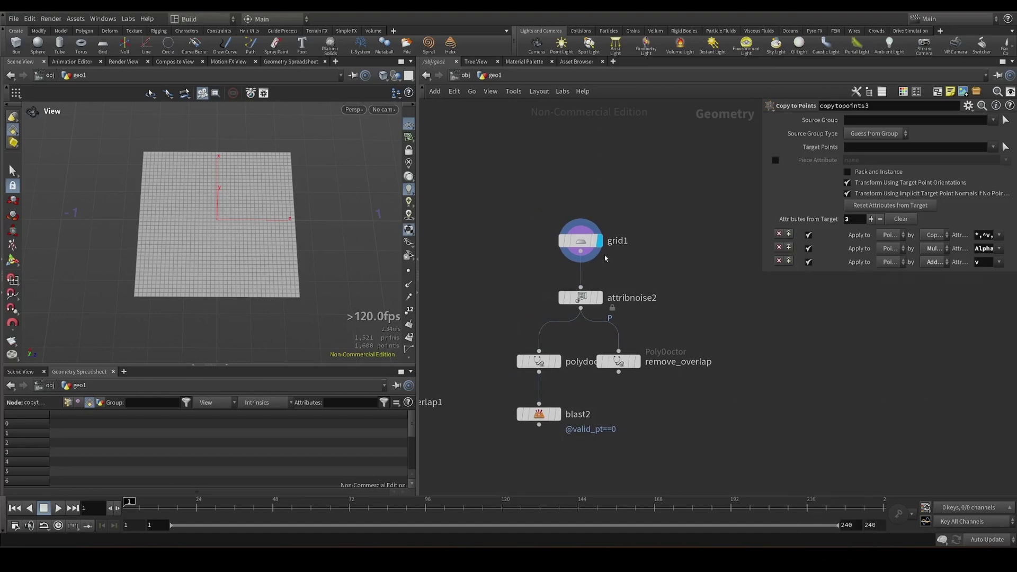
left_click(580, 245)
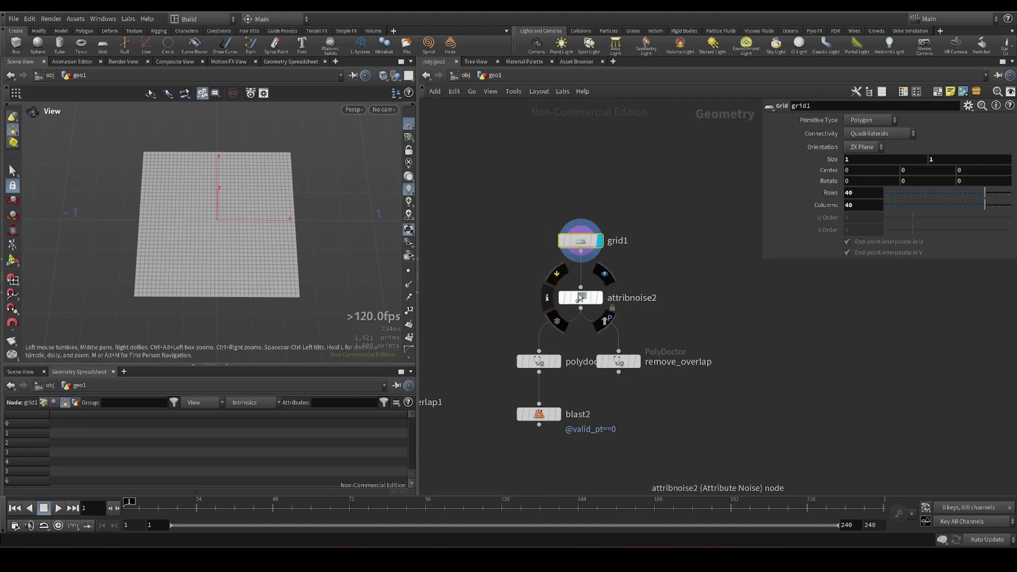
left_click(580, 297)
- Zoom into the noised mesh and display the remove_overlap PolyDoctor result
scroll(226, 247, "up", 3)
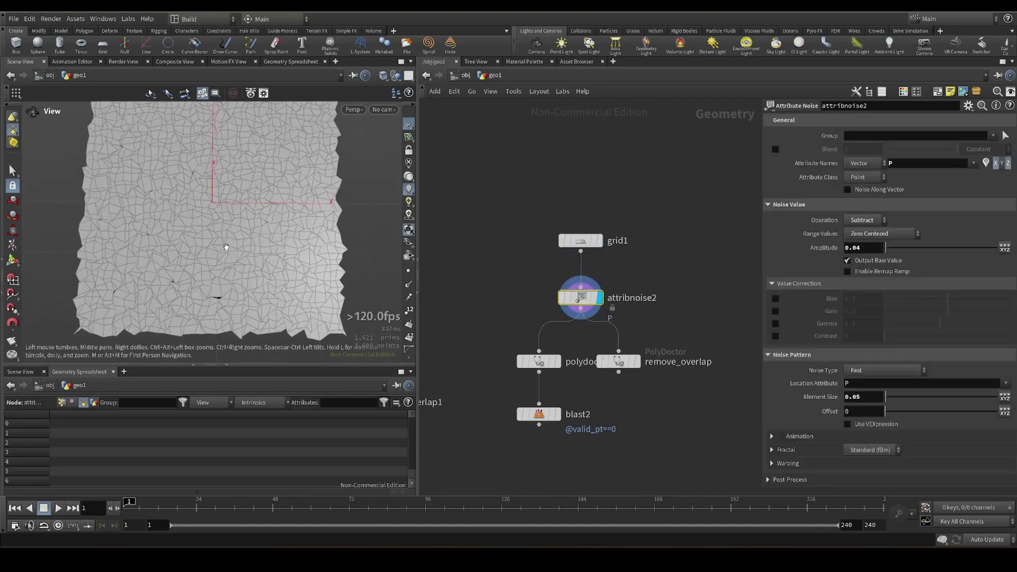
scroll(233, 278, "up", 3)
scroll(212, 310, "up", 3)
middle_click_drag(182, 315, 191, 268)
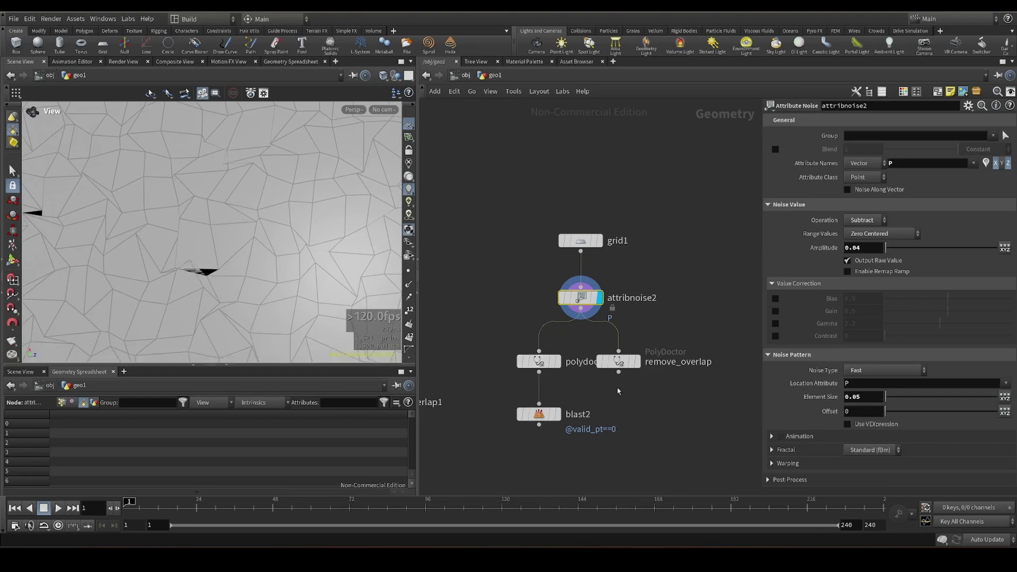
left_click(637, 362)
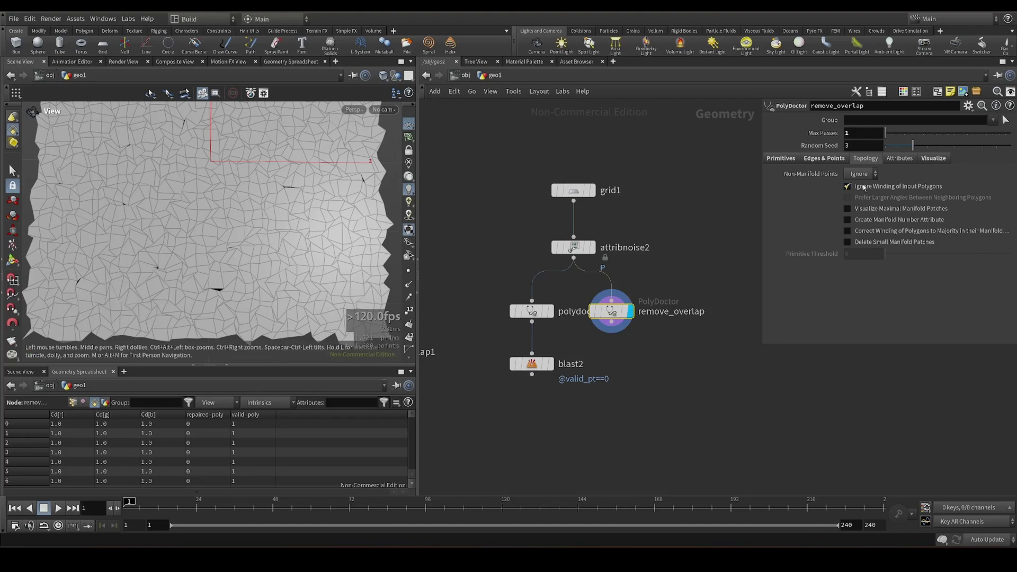
- Show remove_overlap's Primitives repair settings and move the node further right in the network
left_click(933, 158)
left_click(781, 157)
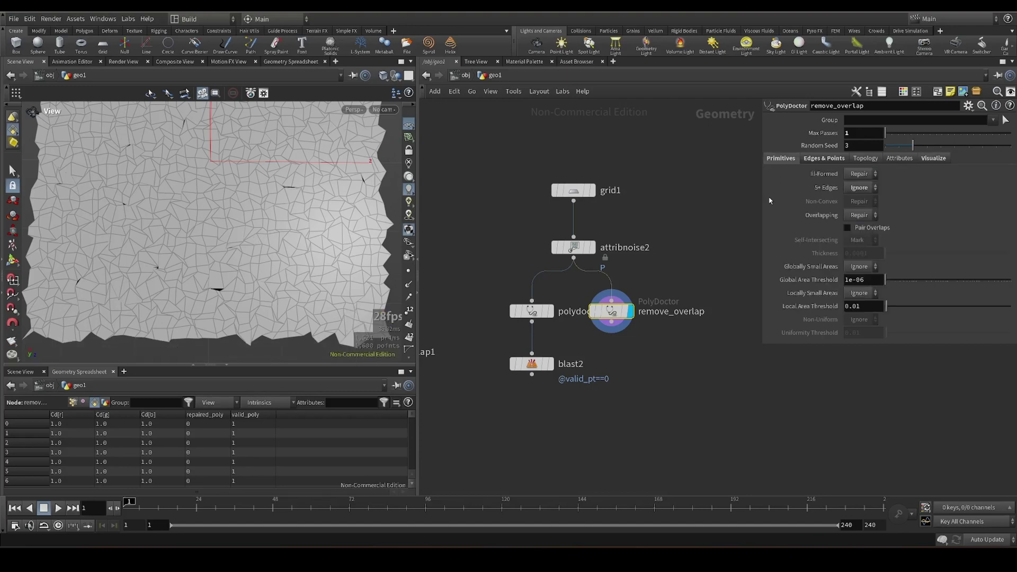
left_click_drag(214, 243, 226, 262)
left_click_drag(612, 313, 650, 317)
key("space+h")
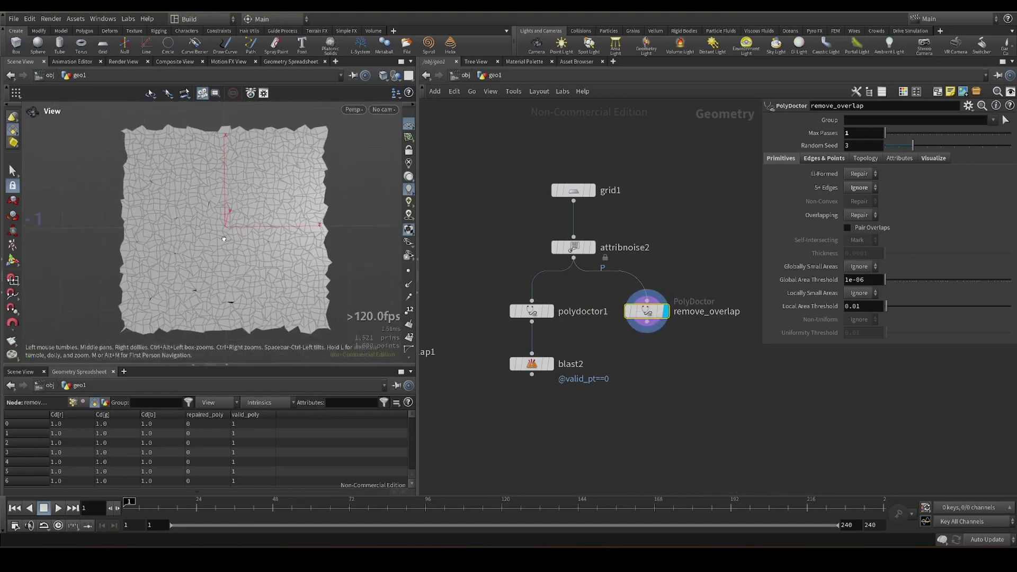
scroll(227, 300, "up", 2)
scroll(227, 304, "up", 4)
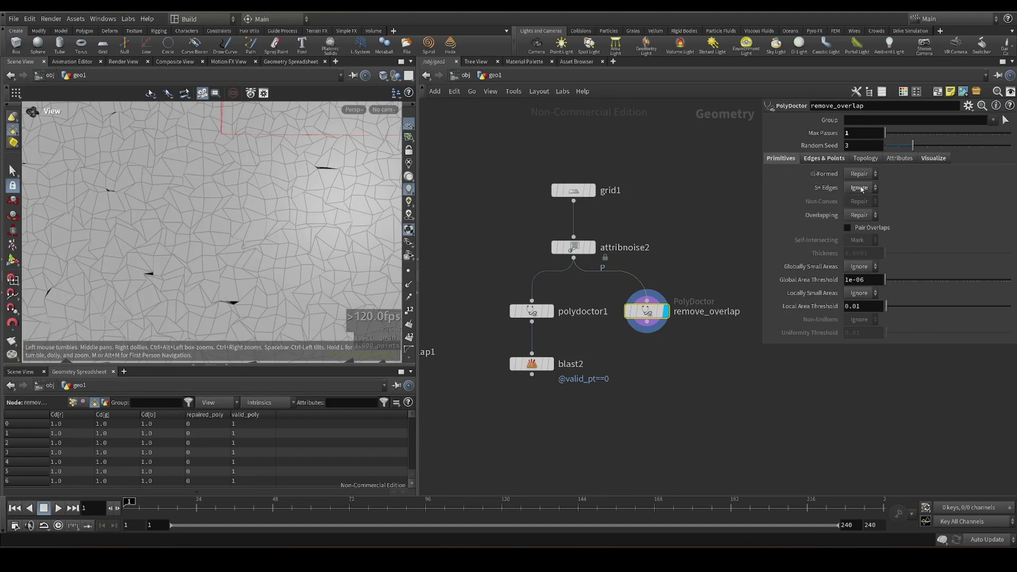
- Set Globally Small Edges to Mark on Edges & Points and inspect the marked edges
left_click(824, 158)
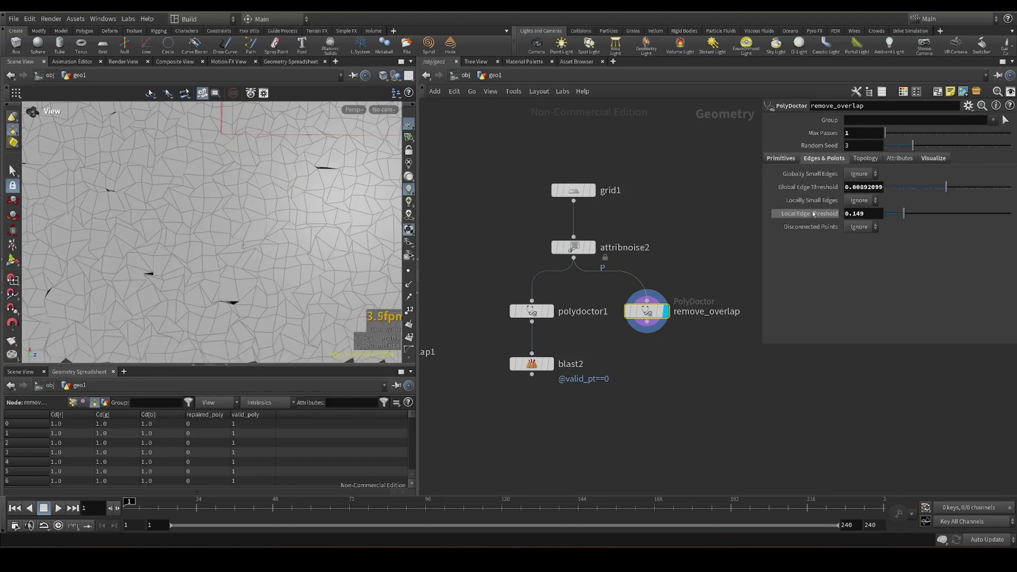
scroll(159, 237, "down", 3)
scroll(175, 234, "down", 2)
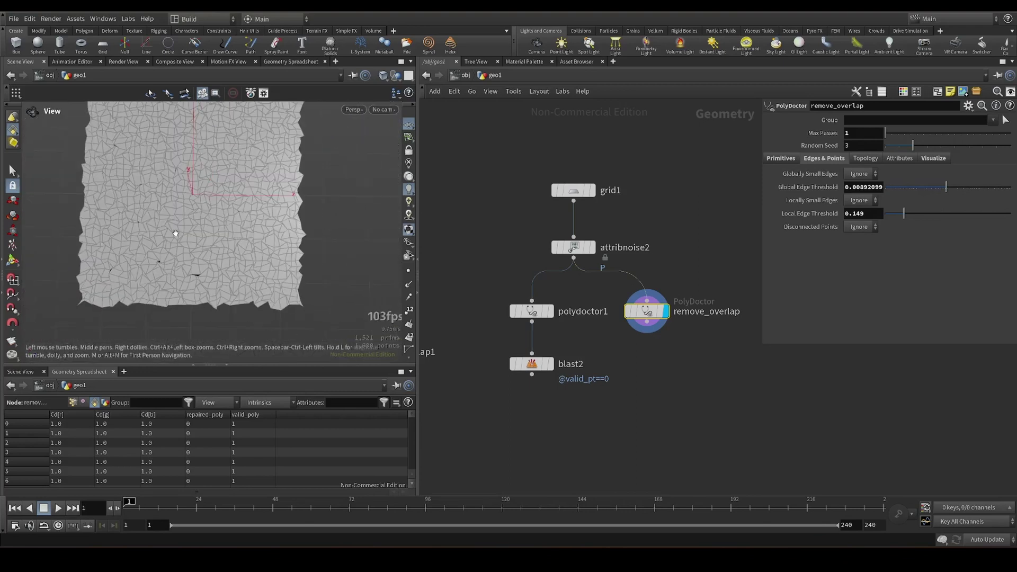
left_click_drag(174, 237, 197, 261)
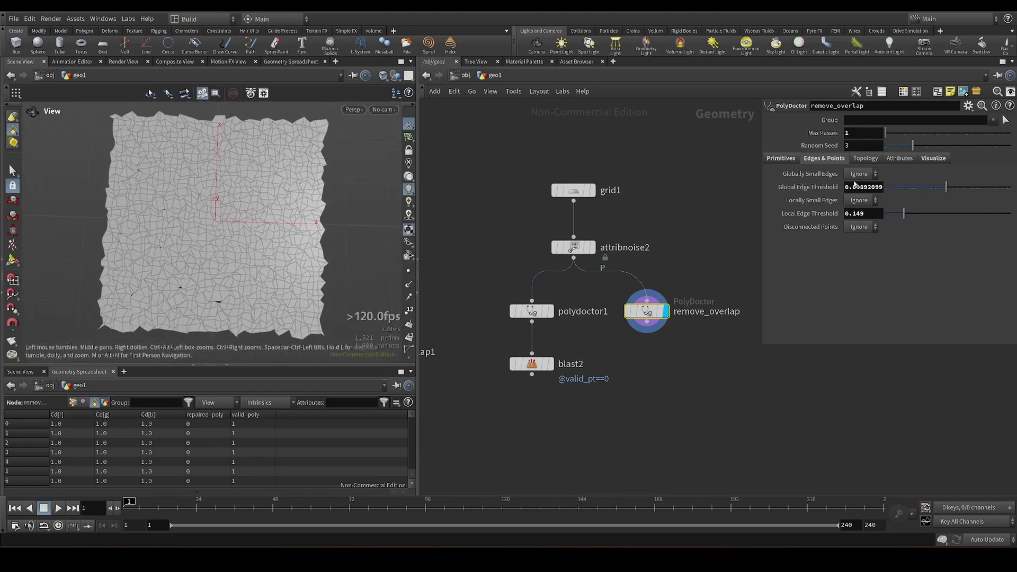
left_click(859, 175)
left_click(856, 197)
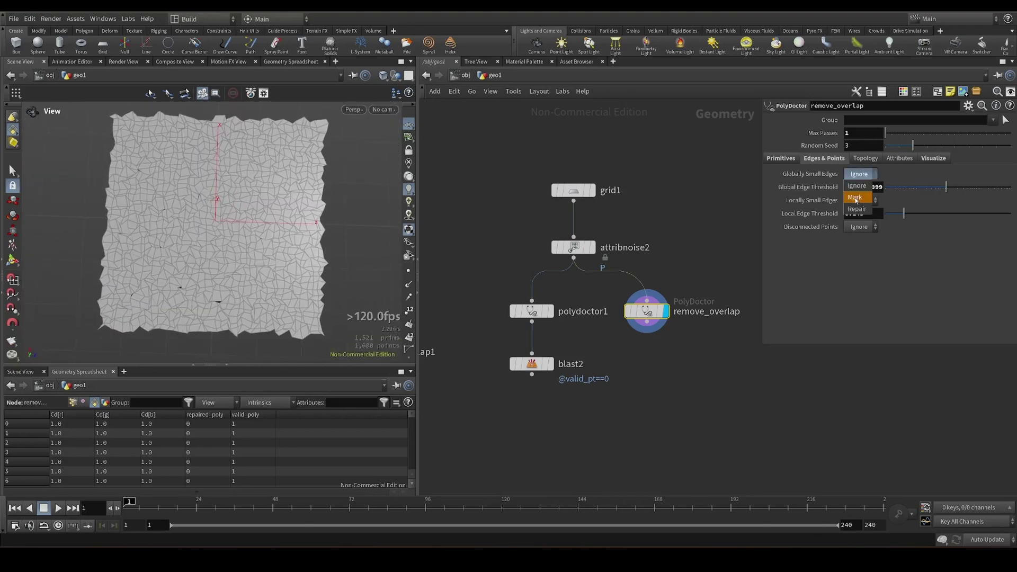
left_click_drag(290, 261, 266, 249)
scroll(266, 249, "up", 2)
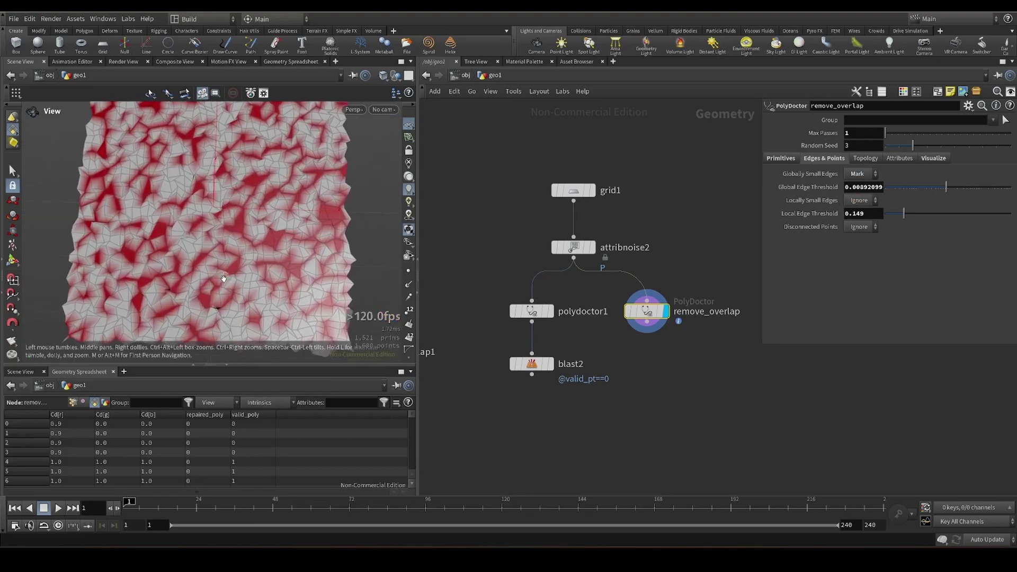
scroll(290, 235, "up", 3)
scroll(313, 222, "up", 2)
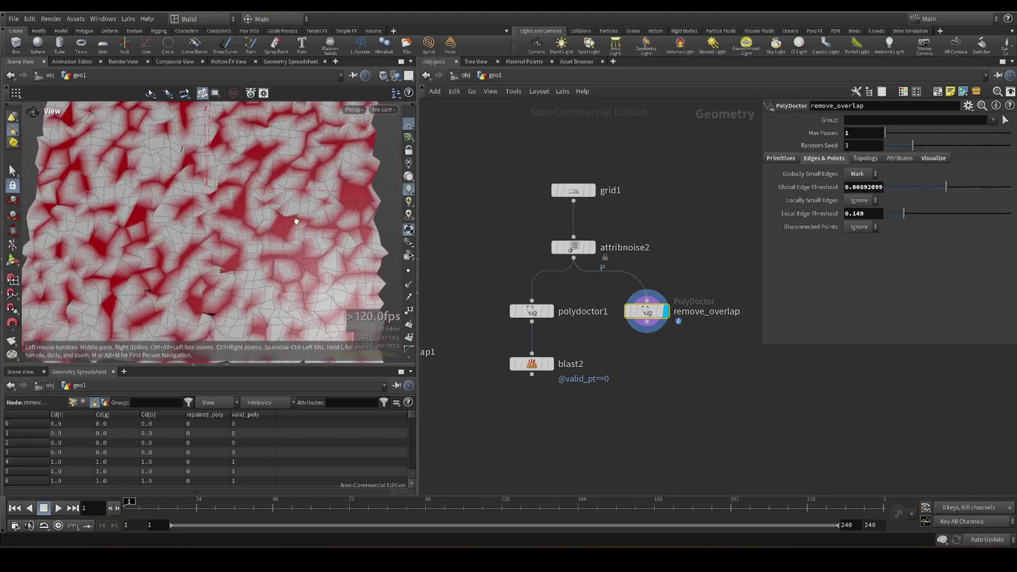
scroll(302, 223, "down", 1)
scroll(318, 227, "down", 1)
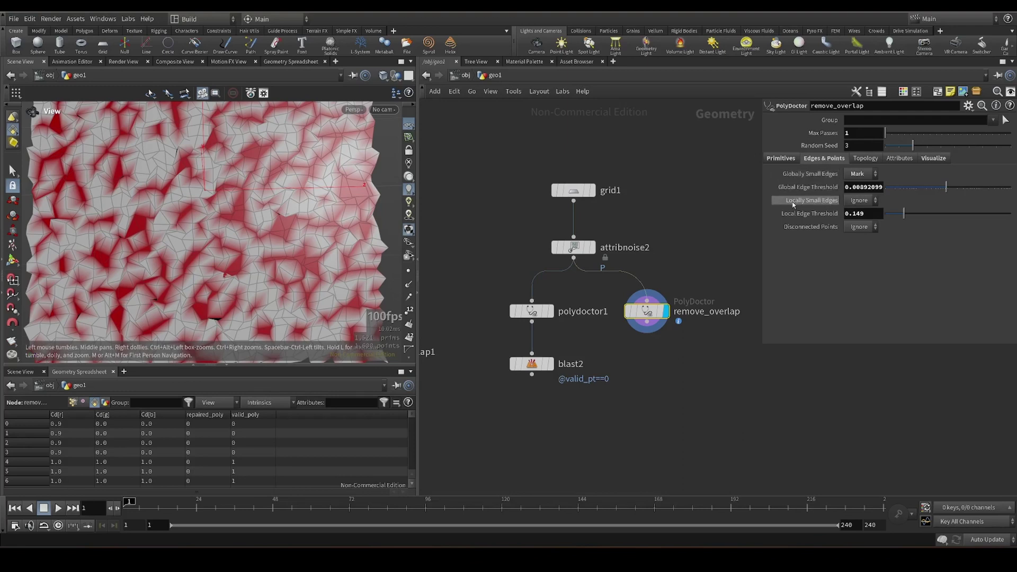
- Try Mark on Locally Small Edges, reset it to Ignore, and set Globally Small Edges to Repair
left_click(859, 173)
left_click(859, 186)
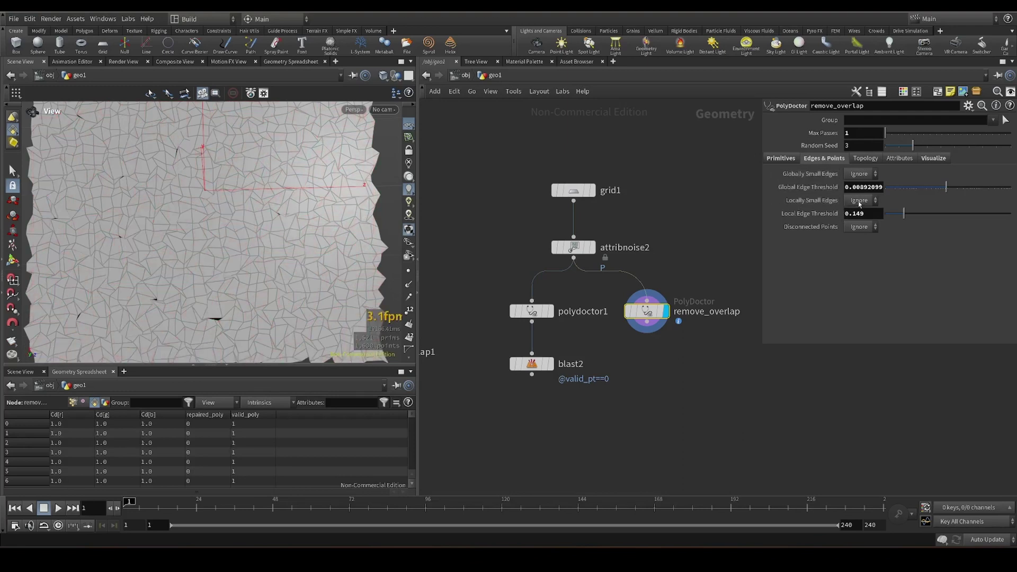
left_click(856, 225)
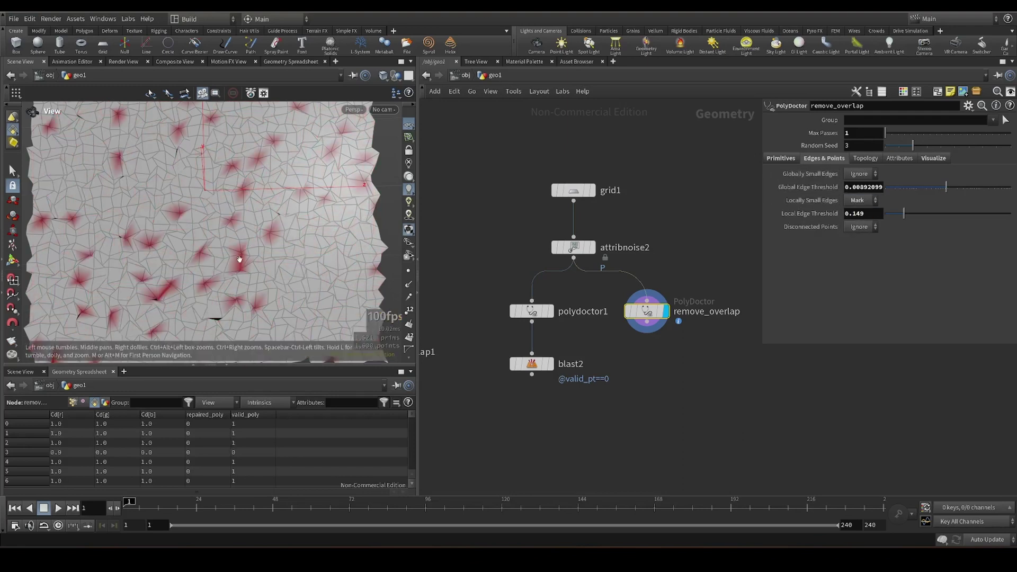
left_click(860, 201)
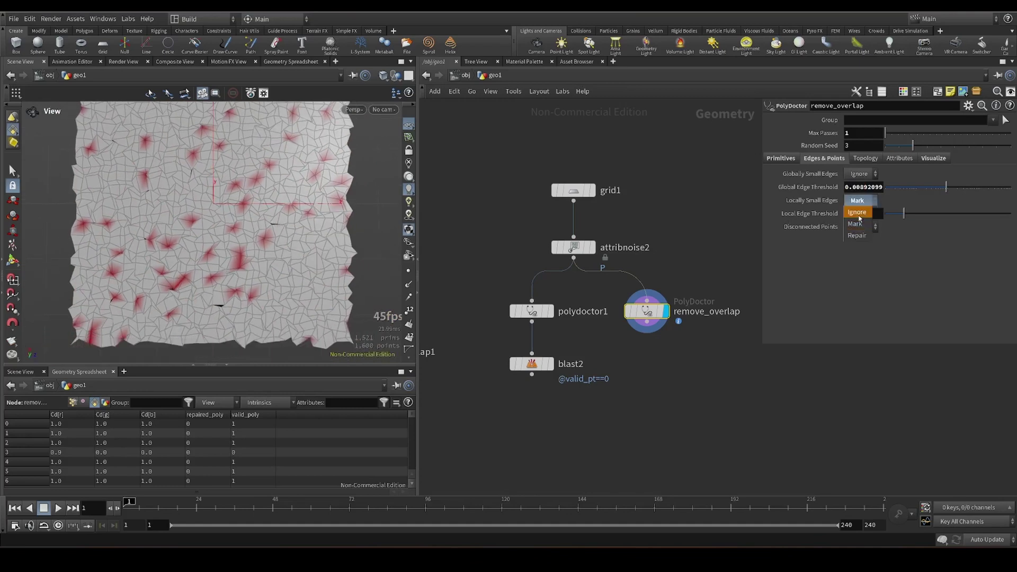
left_click(857, 212)
left_click(859, 174)
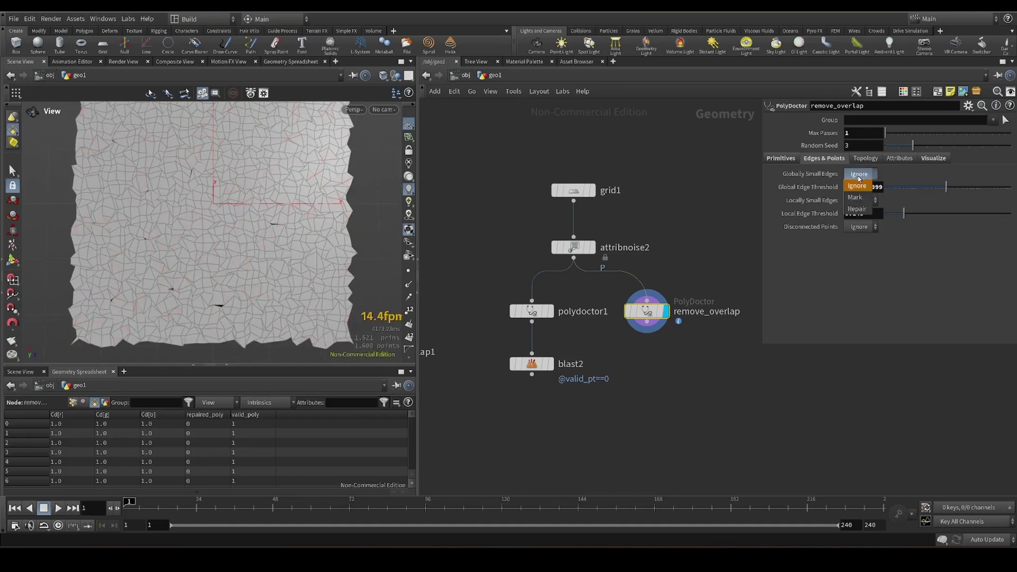
left_click(856, 210)
- Set Locally Small Edges to Repair alongside the globally small edges
scroll(276, 236, "up", 5)
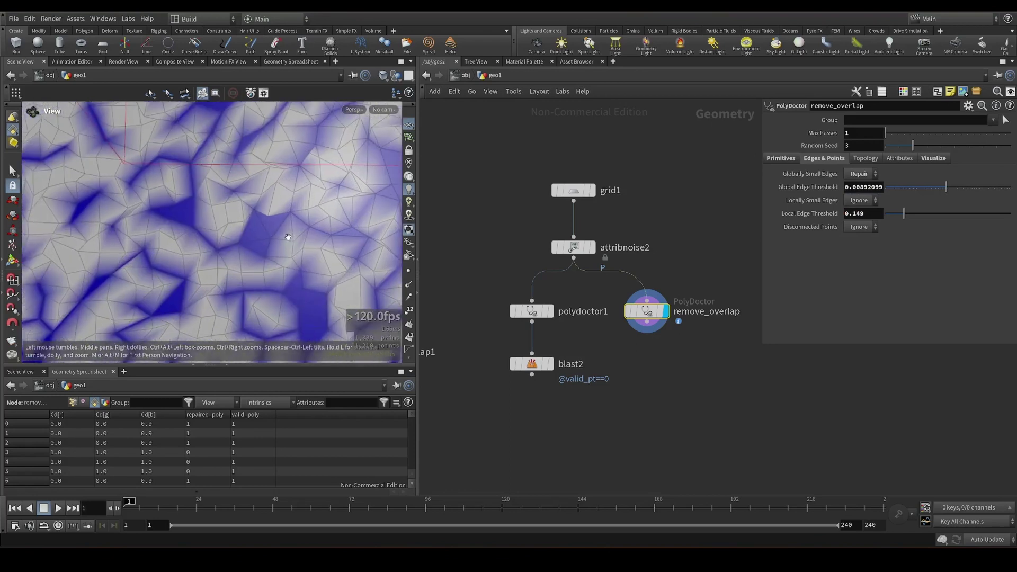
scroll(288, 237, "up", 2)
scroll(266, 234, "up", 3)
scroll(268, 219, "up", 2)
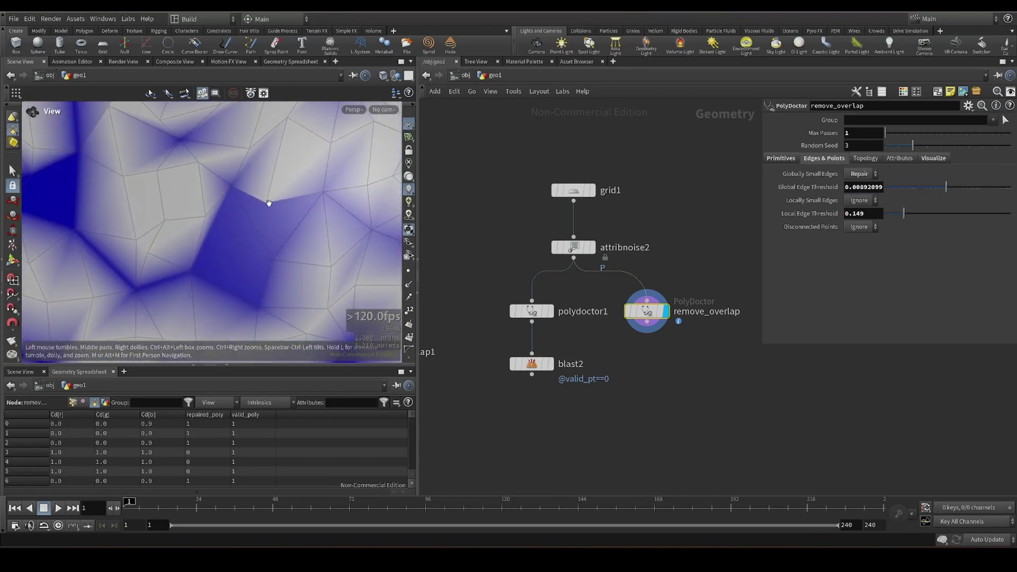
scroll(269, 203, "down", 5)
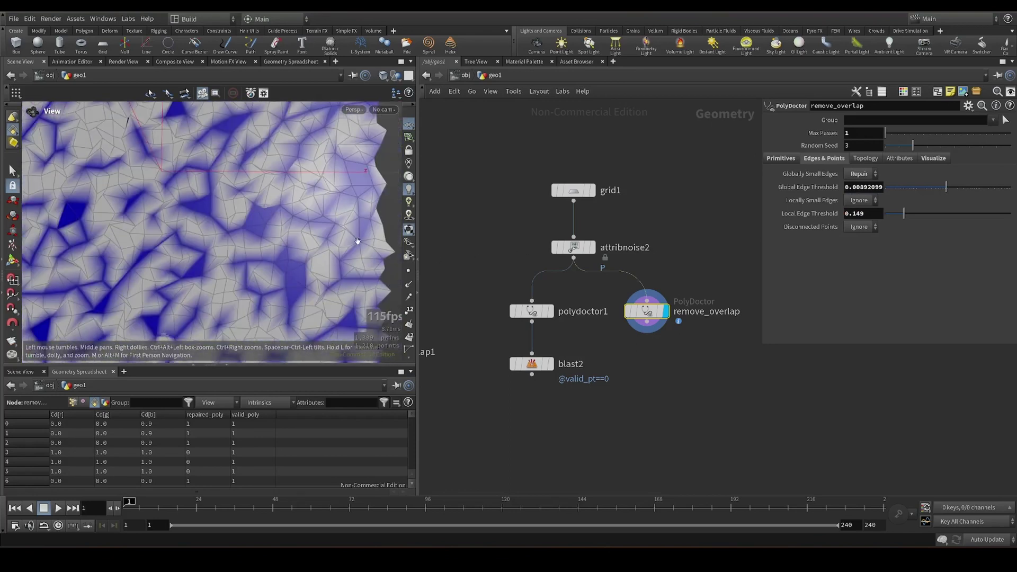
left_click(860, 200)
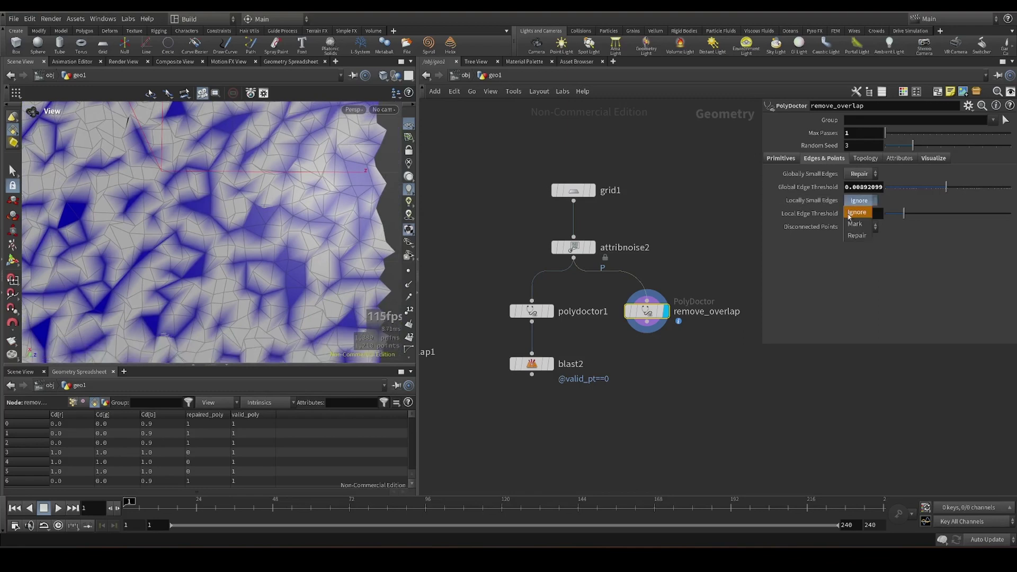
left_click(854, 233)
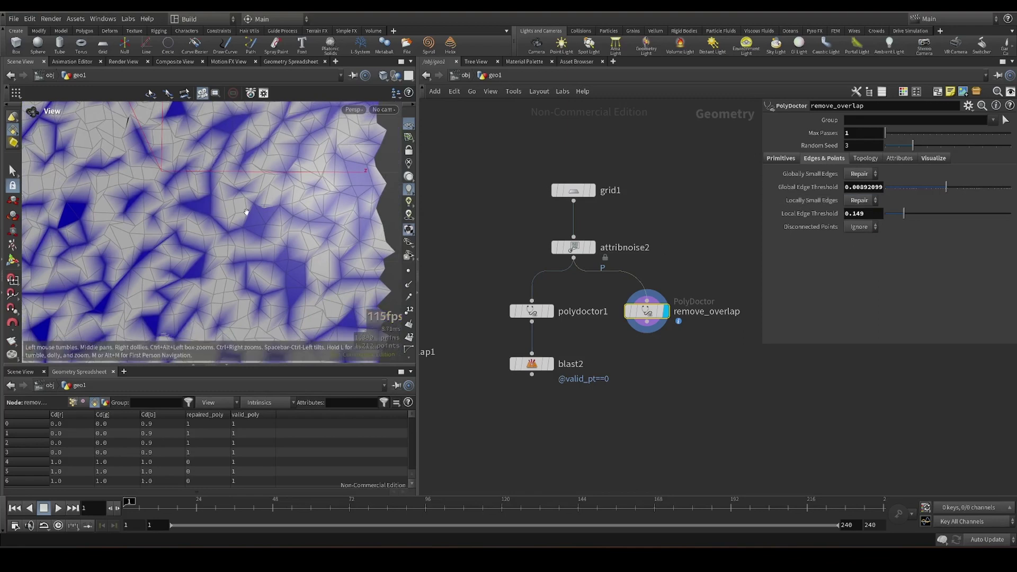
- Pan and tilt the view to inspect the blue repaired polygons across the noisy grid
scroll(265, 207, "up", 3)
scroll(273, 212, "up", 3)
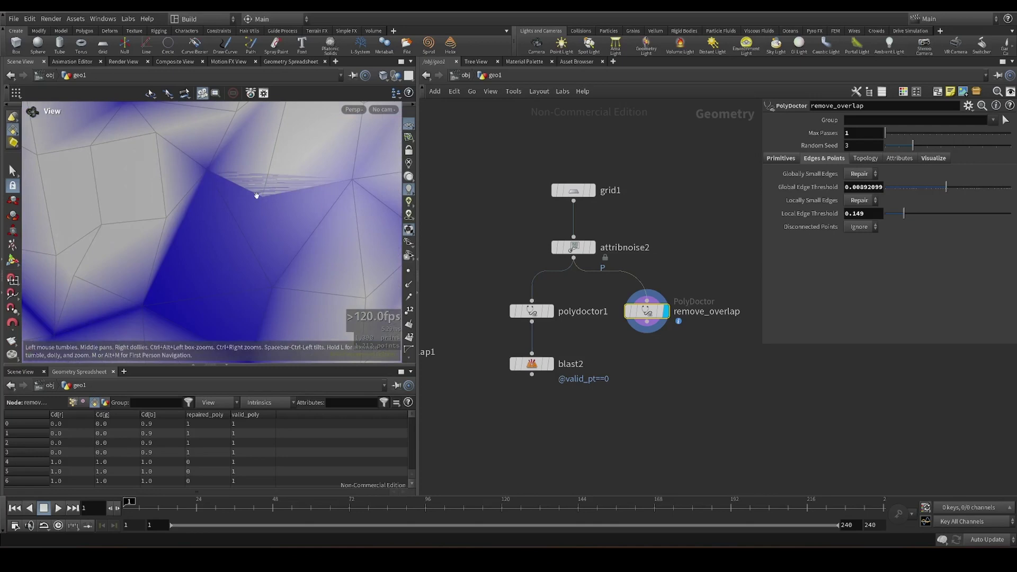
middle_click_drag(256, 195, 257, 248)
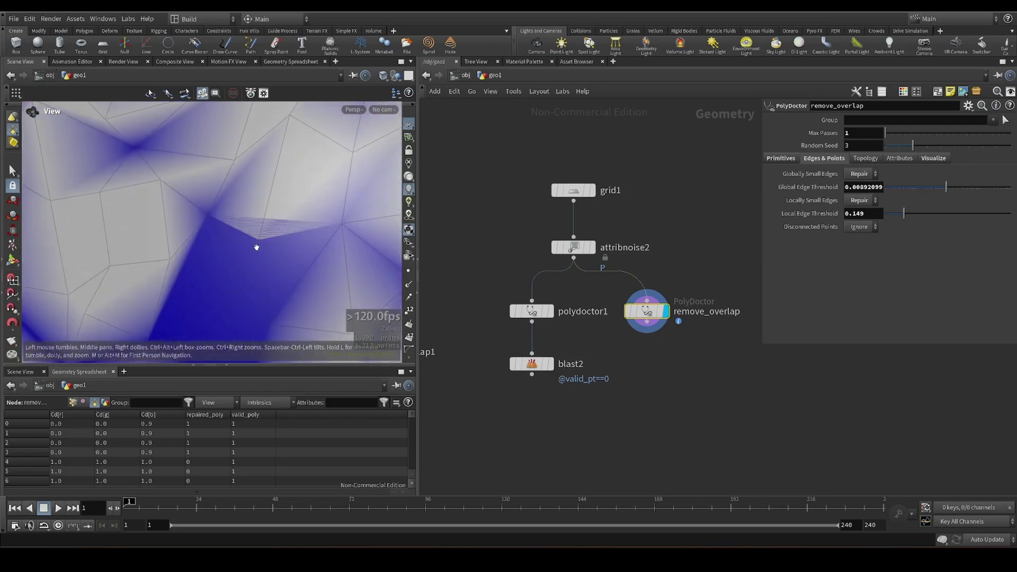
scroll(261, 240, "down", 3)
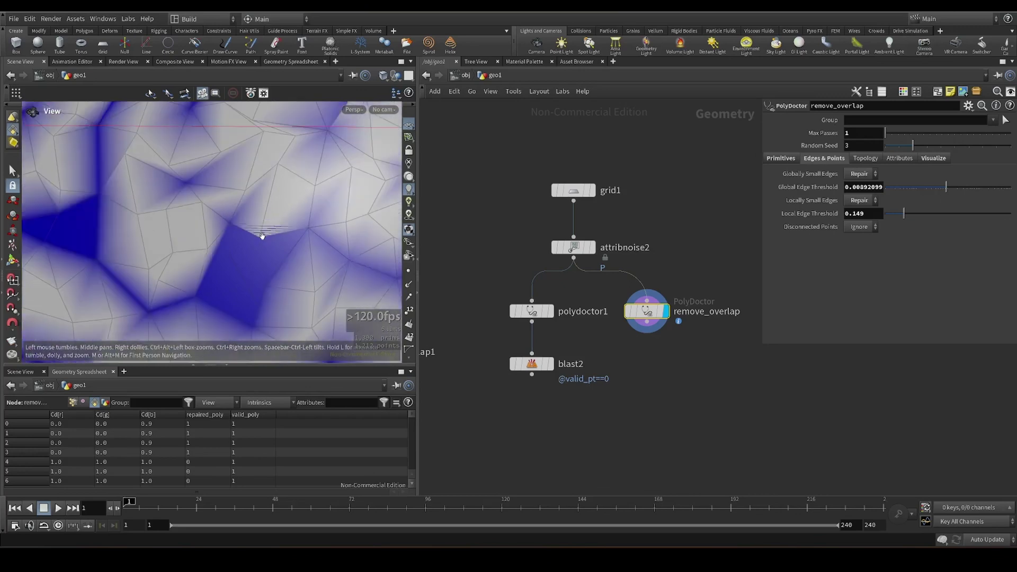
scroll(261, 239, "down", 3)
scroll(261, 239, "down", 2)
mouse_move(262, 239)
left_mouse_down()
mouse_move(243, 218)
mouse_move(223, 305)
left_mouse_up()
- Set Locally Small Edges to Ignore and raise Global Edge Threshold to 0.0205228
left_click(861, 201)
left_click(861, 197)
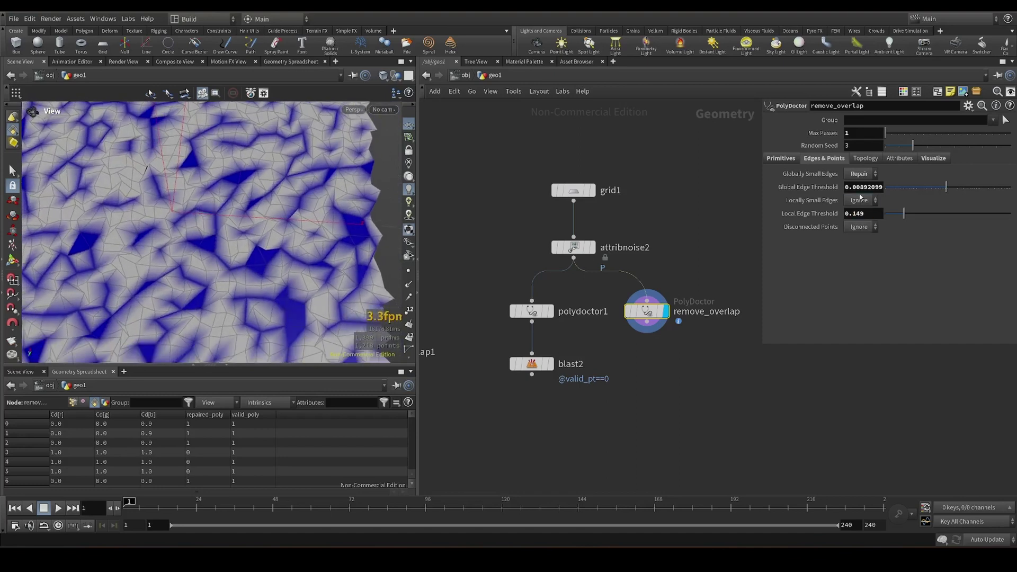
scroll(170, 227, "down", 5)
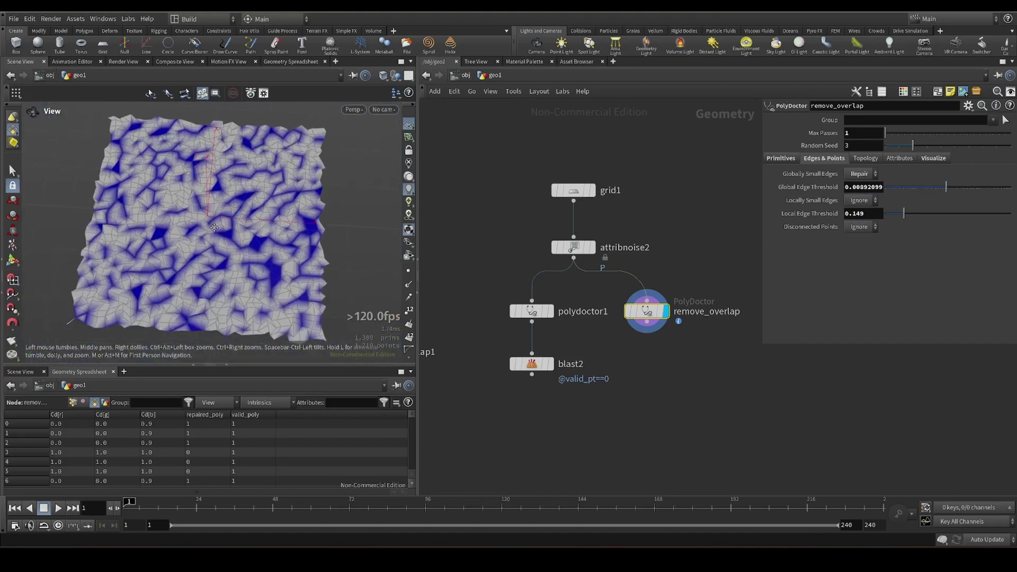
mouse_move(946, 187)
left_mouse_down()
mouse_move(916, 188)
mouse_move(959, 187)
left_mouse_up()
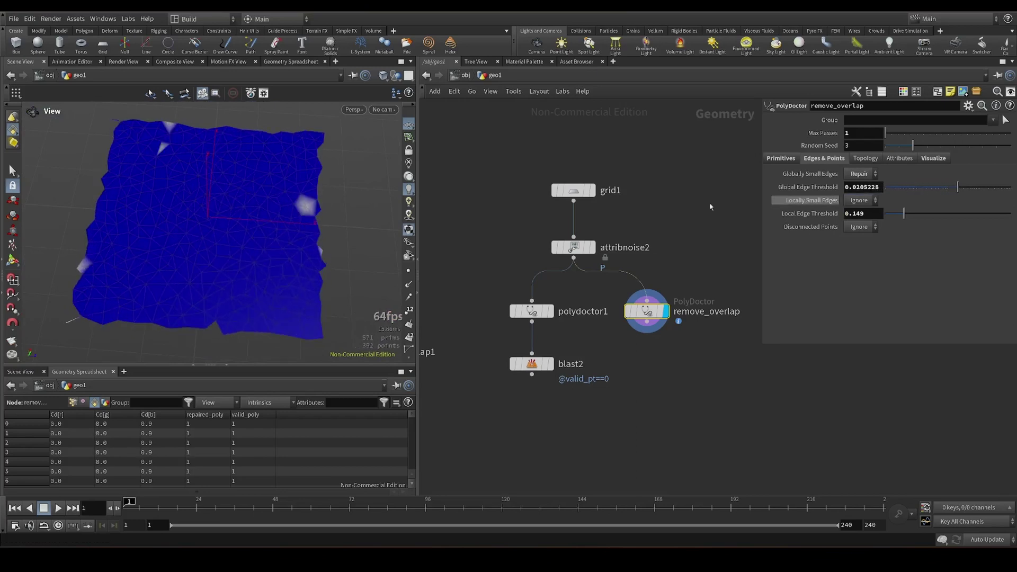
- Turn off the repair colouring on the Visualize tab, leaving the grid grey
scroll(253, 235, "up", 4)
left_click_drag(253, 235, 282, 240)
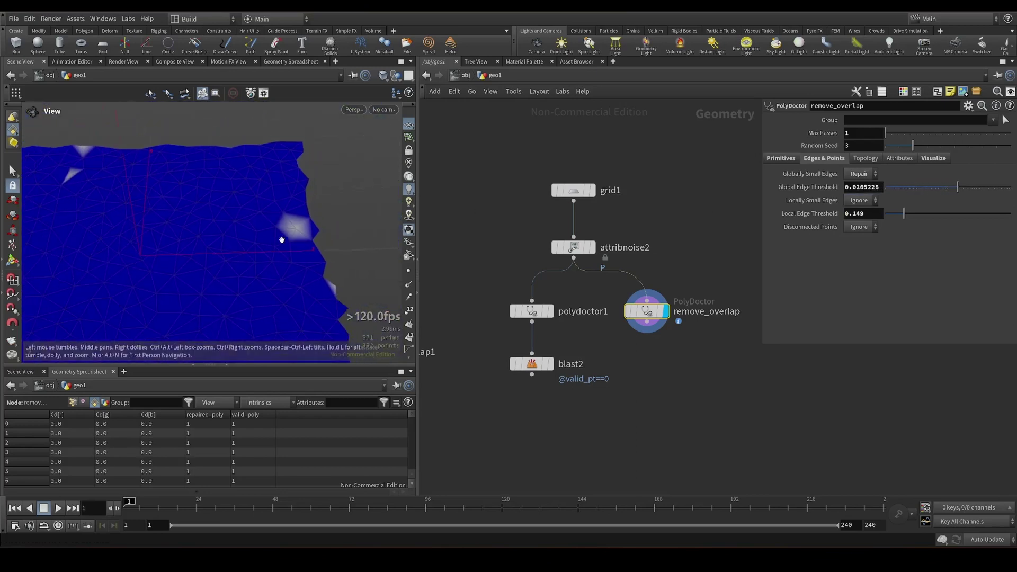
left_click(933, 158)
left_click(775, 215)
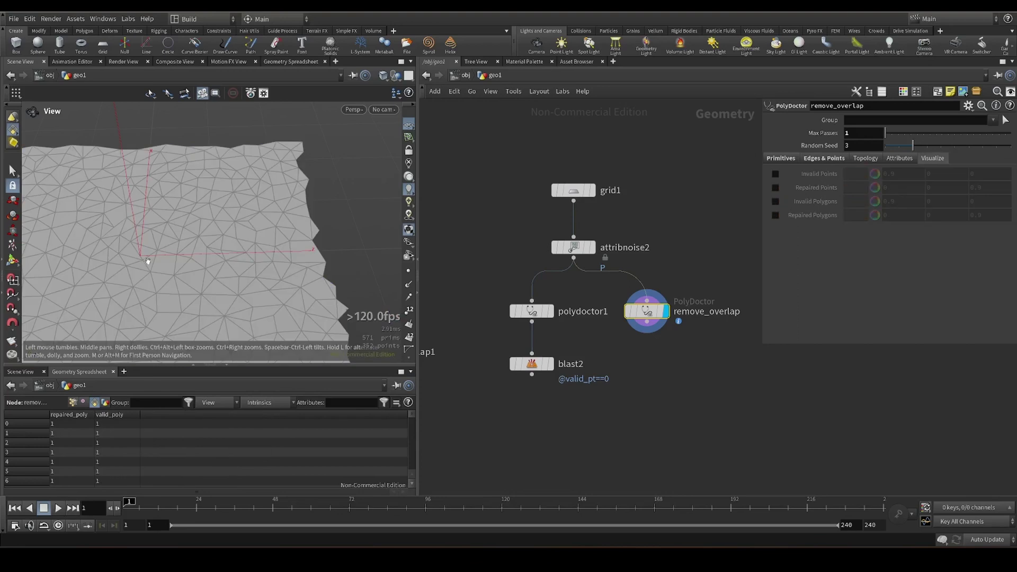
- Frame and tilt the grey grid, then display polydoctor1's red-marked small edges
key("h")
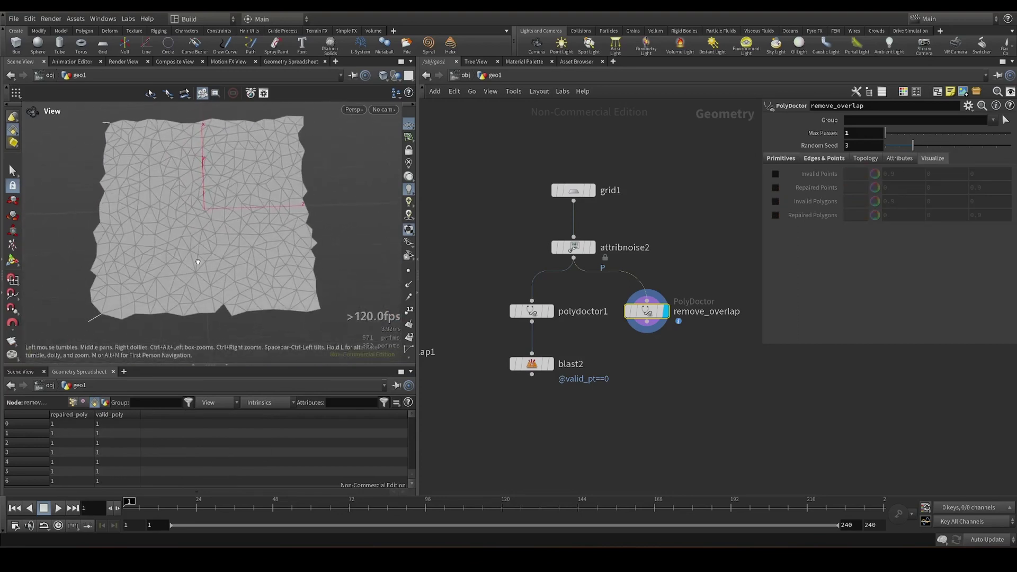
scroll(204, 215, "up", 2)
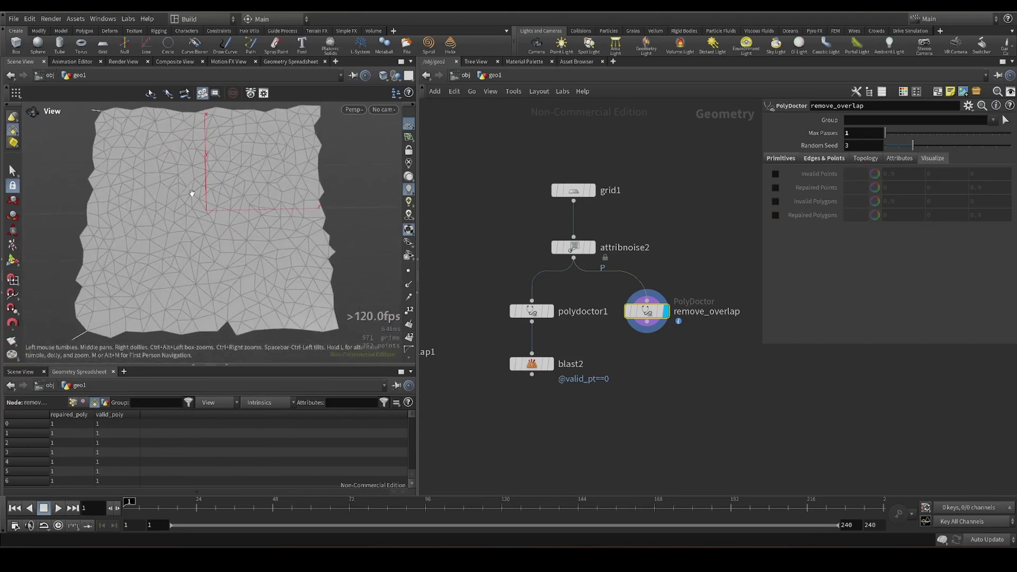
left_click_drag(192, 193, 188, 200)
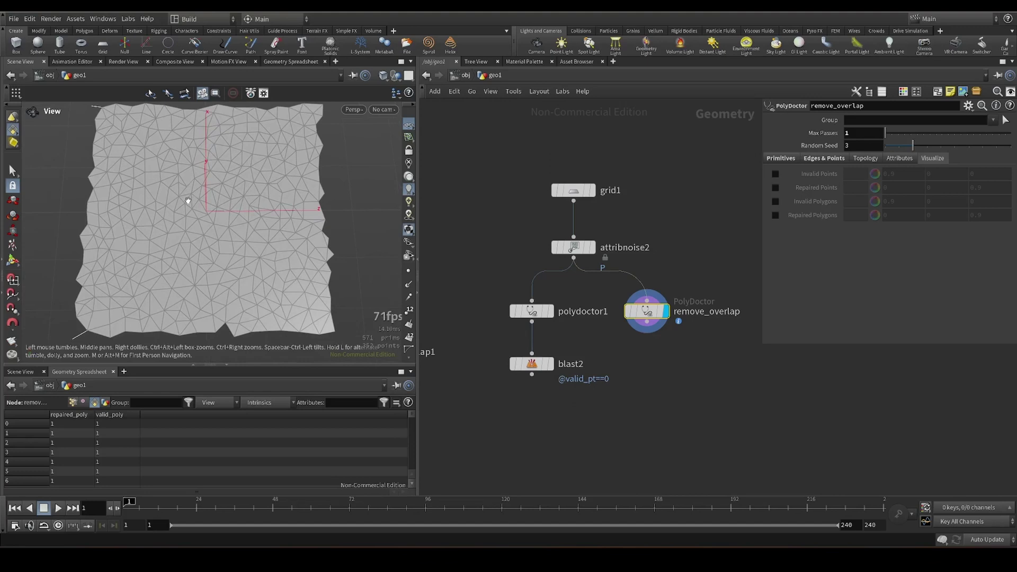
middle_click_drag(185, 200, 186, 215)
scroll(185, 215, "down", 2)
scroll(186, 223, "down", 1)
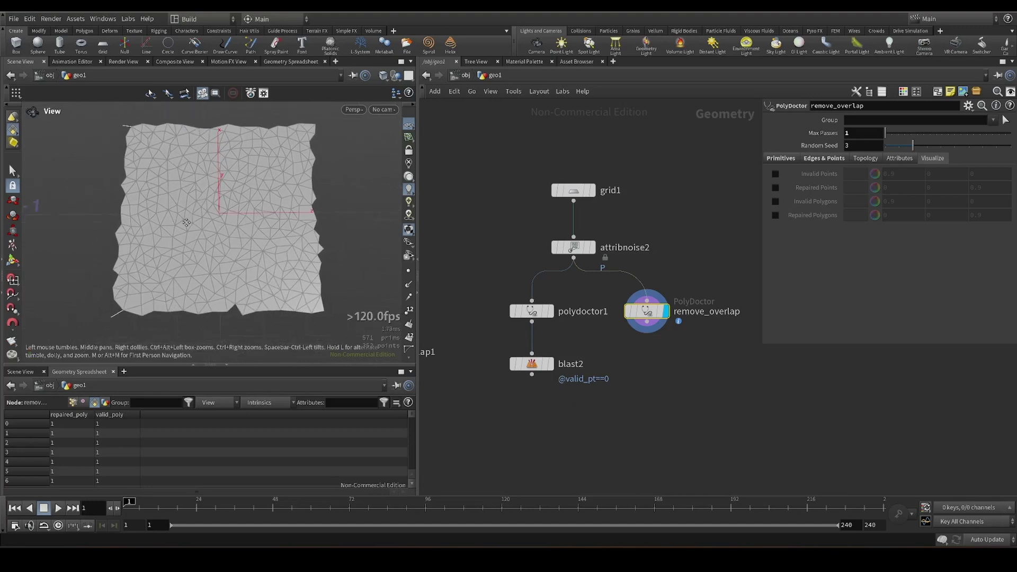
scroll(186, 222, "down", 1)
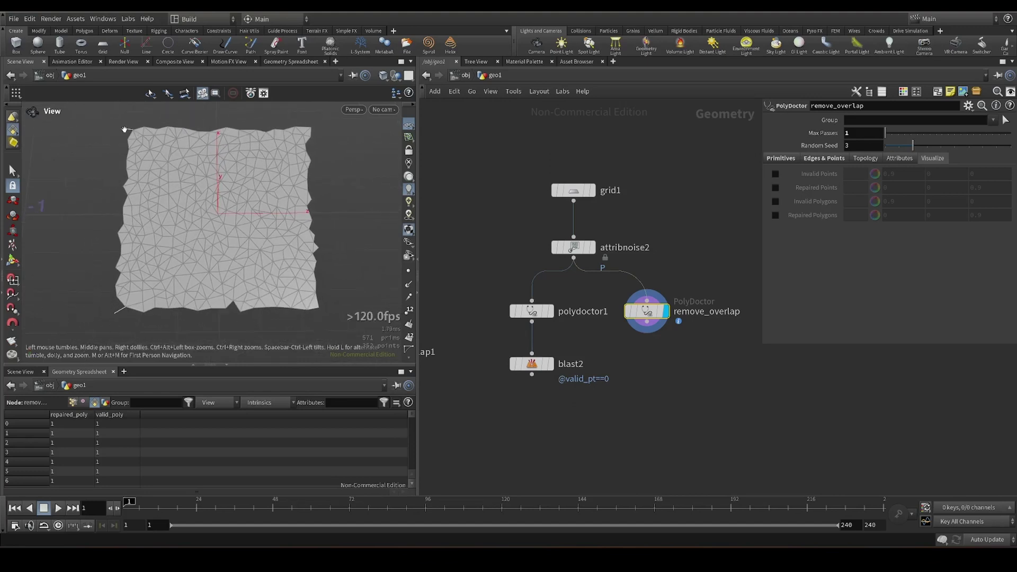
scroll(129, 130, "up", 1)
scroll(143, 143, "up", 2)
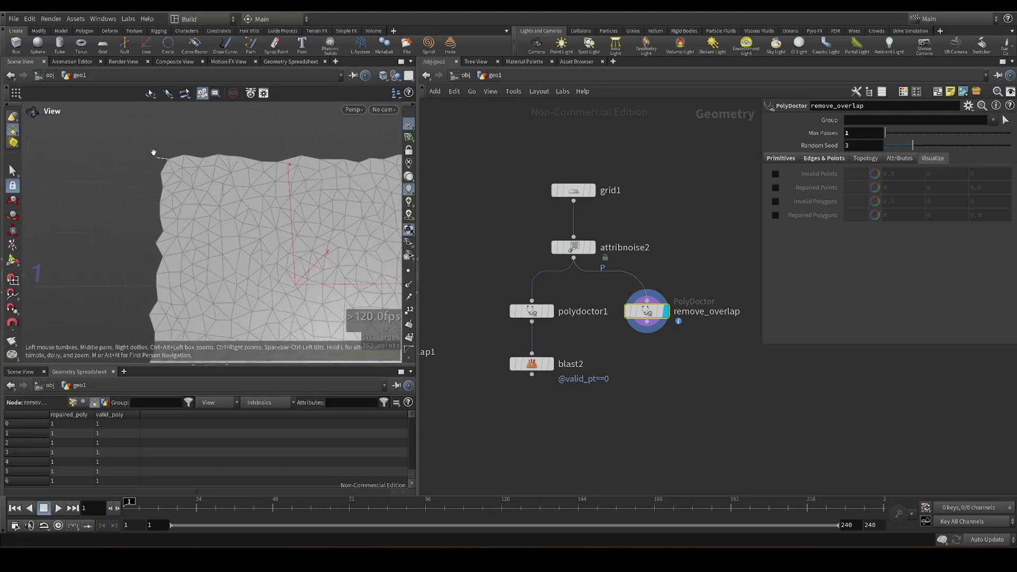
scroll(159, 157, "up", 1)
scroll(175, 191, "down", 2)
scroll(170, 186, "down", 1)
scroll(265, 233, "down", 1)
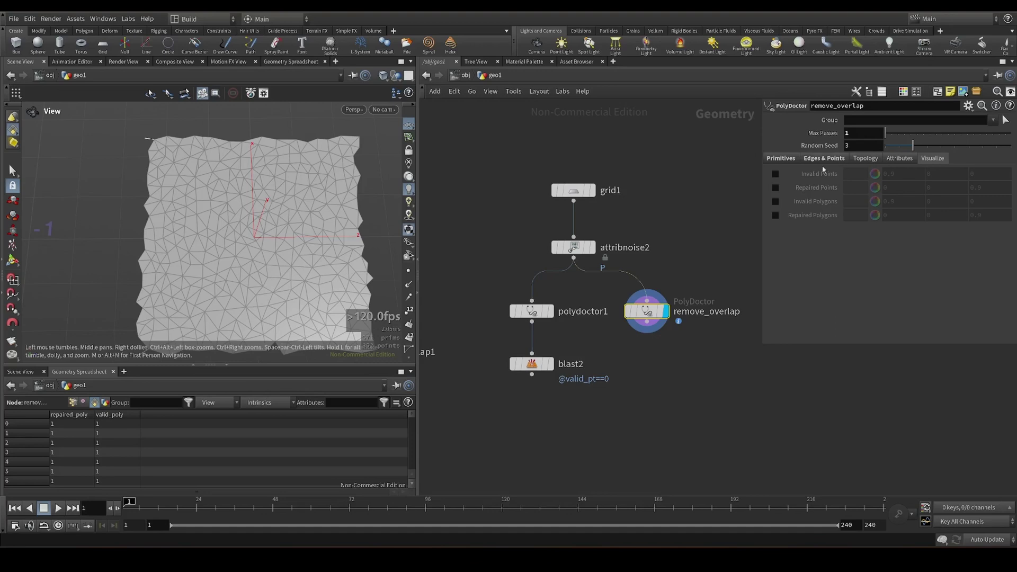
left_click(530, 311)
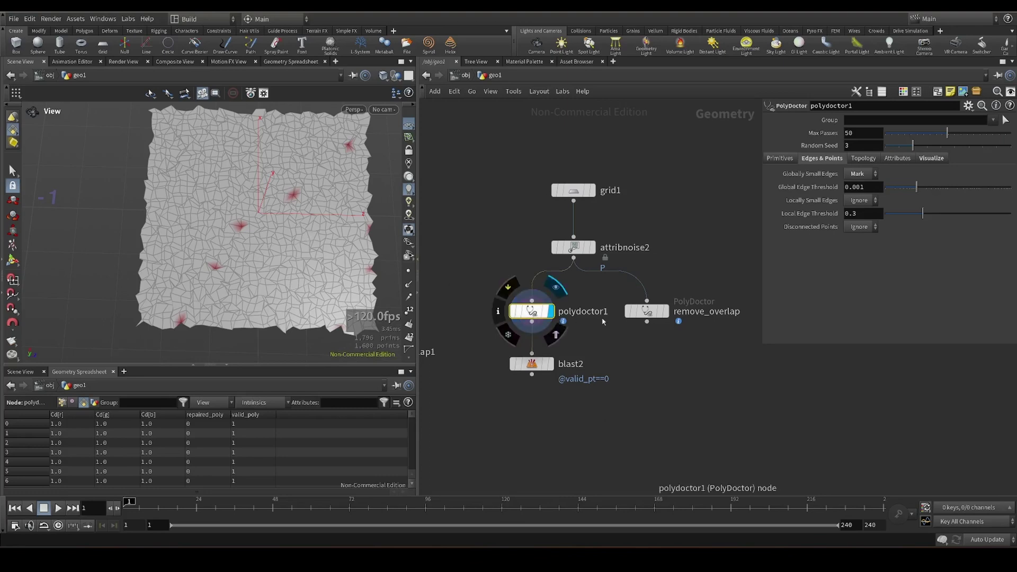
- Review polydoctor1's attributes, sorting primitives by valid_poly and points by valid_pt, then select blast2
left_click(897, 159)
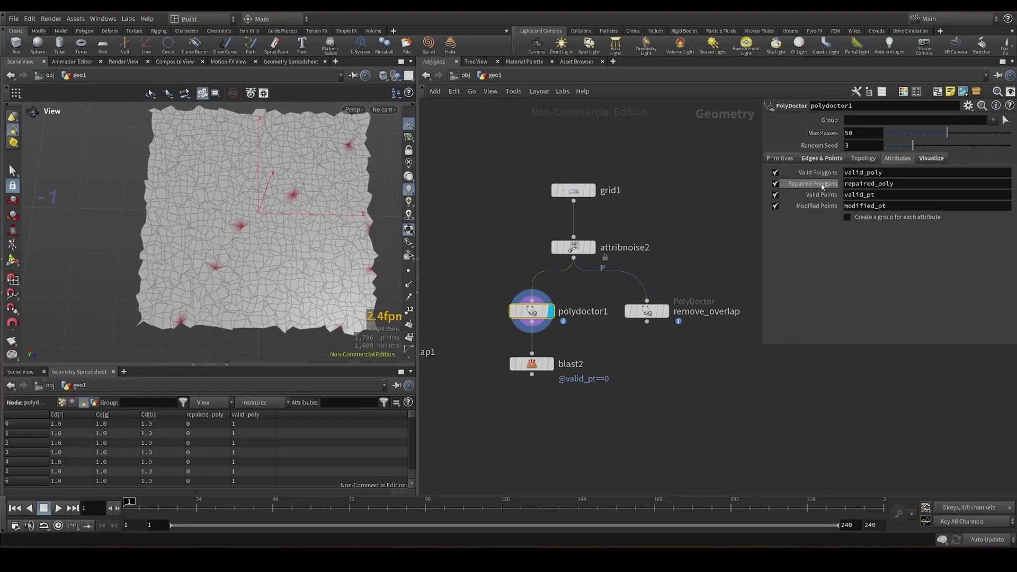
left_click(253, 418)
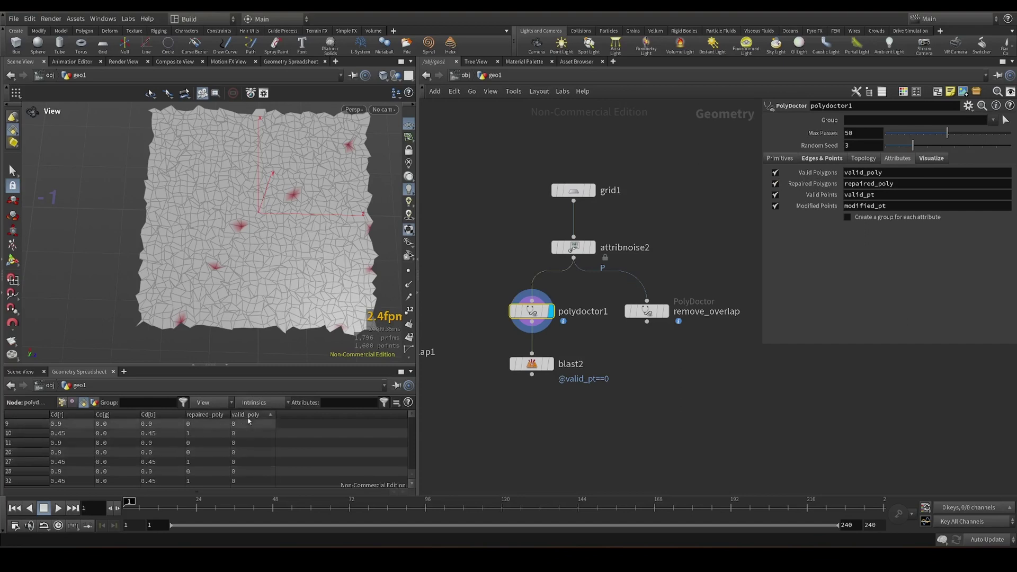
left_click(62, 402)
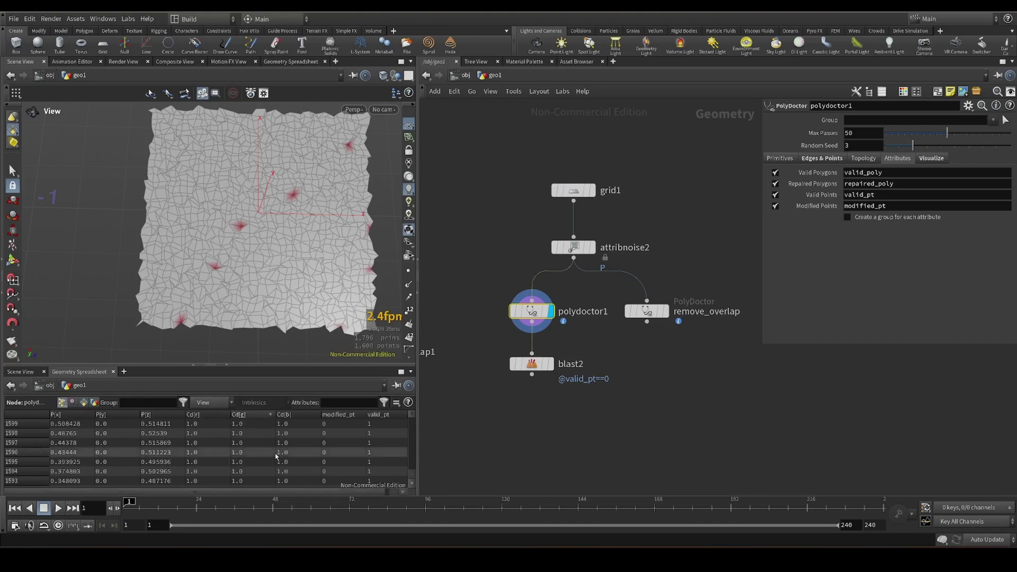
left_click(377, 415)
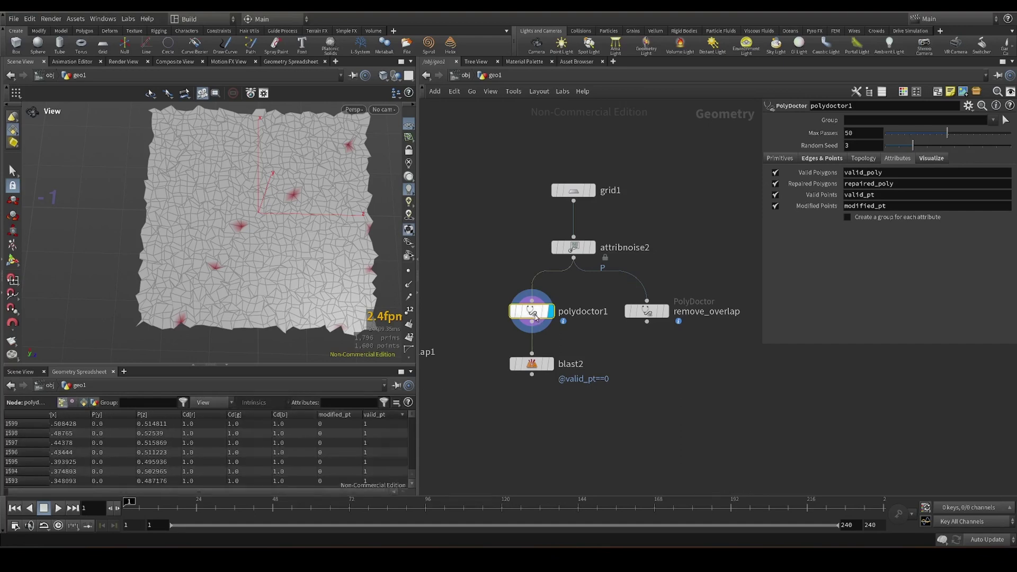
left_click(536, 365)
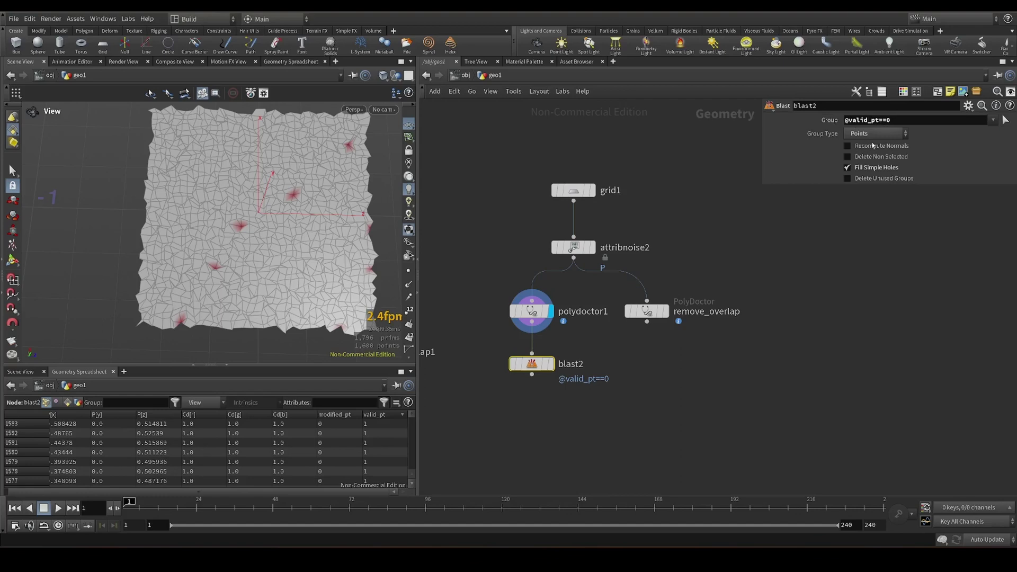
- Display blast2's output, compare it with polydoctor1 and remove_overlap, then reveal the box2/copy1 chain
scroll(546, 392, "up", 1)
left_click(554, 358)
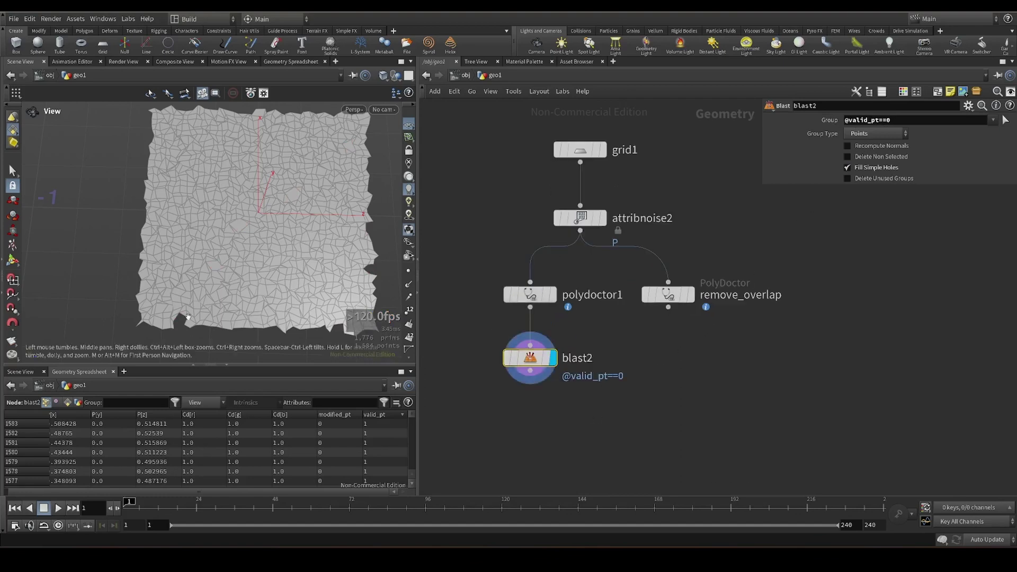
left_click(554, 295)
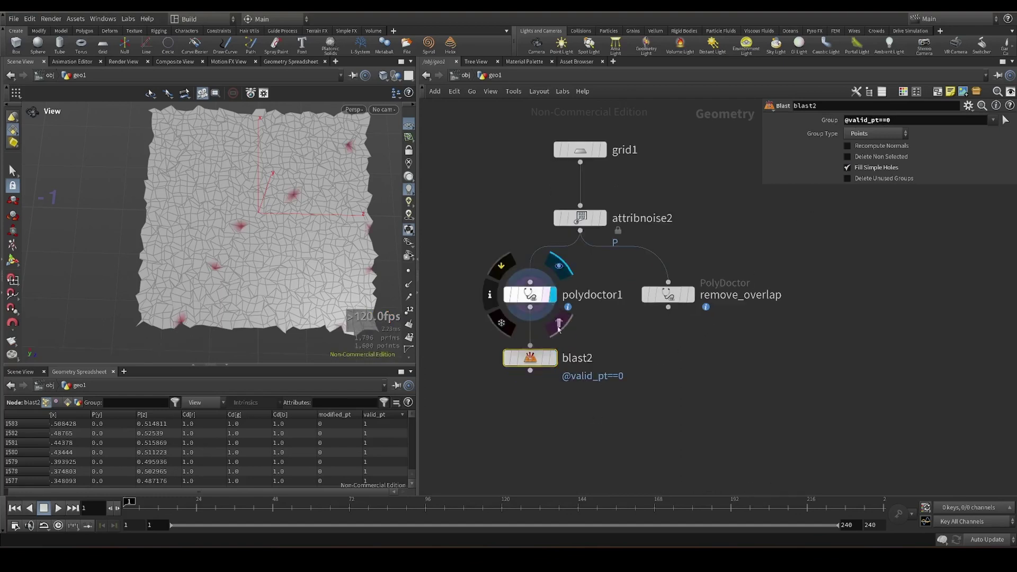
left_click(553, 359)
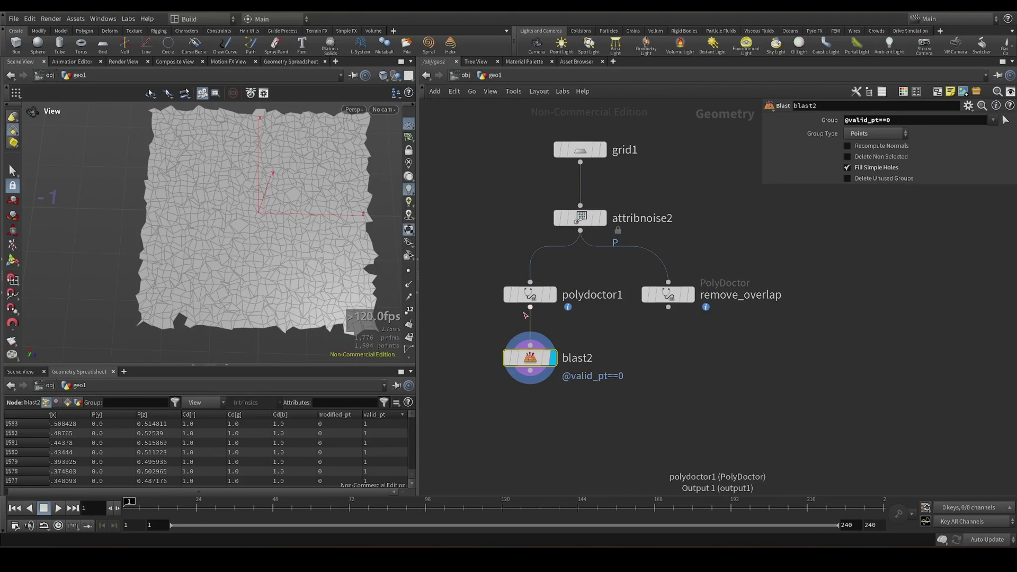
left_click(695, 301)
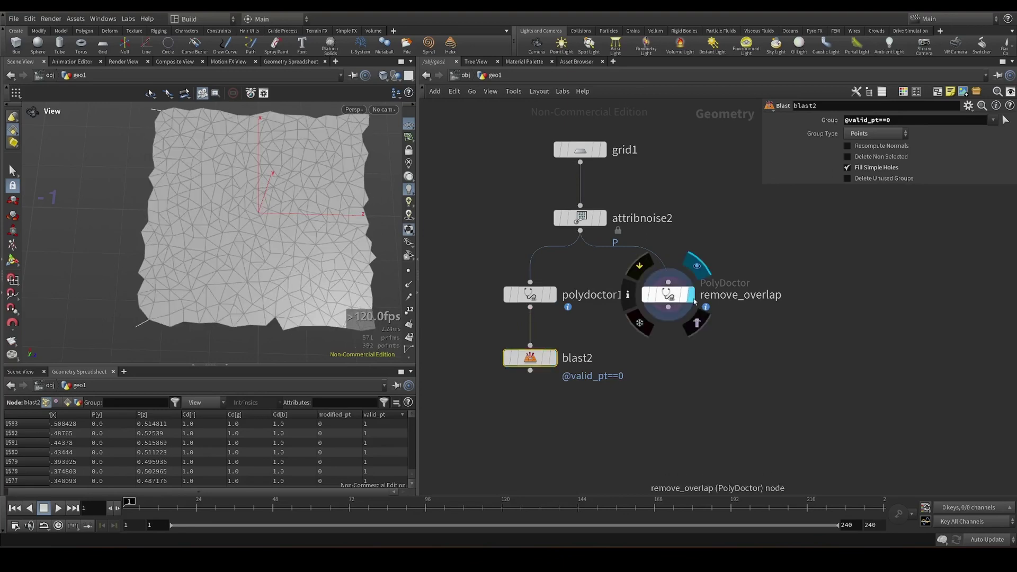
left_click(555, 361)
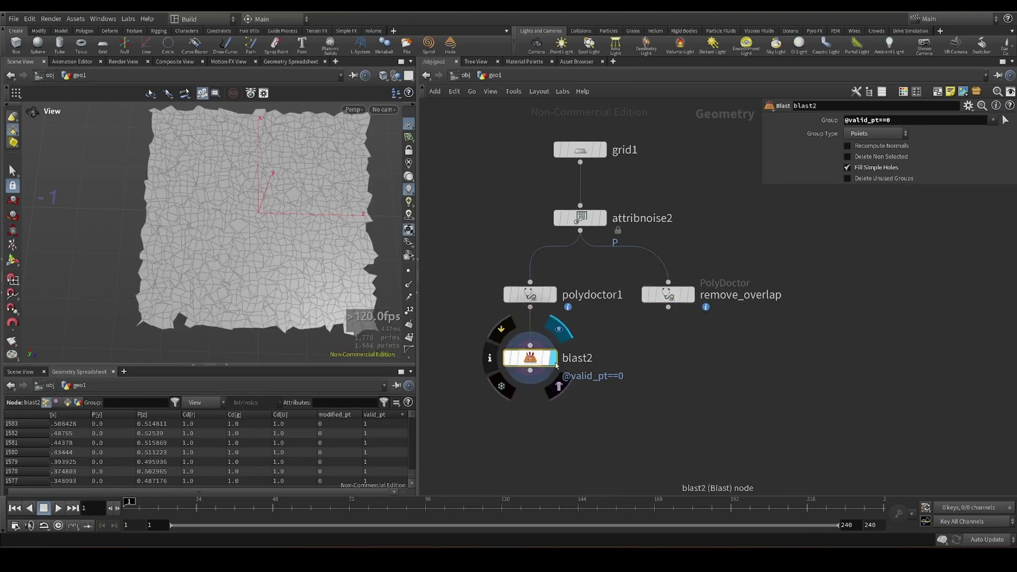
middle_click_drag(556, 362, 589, 366)
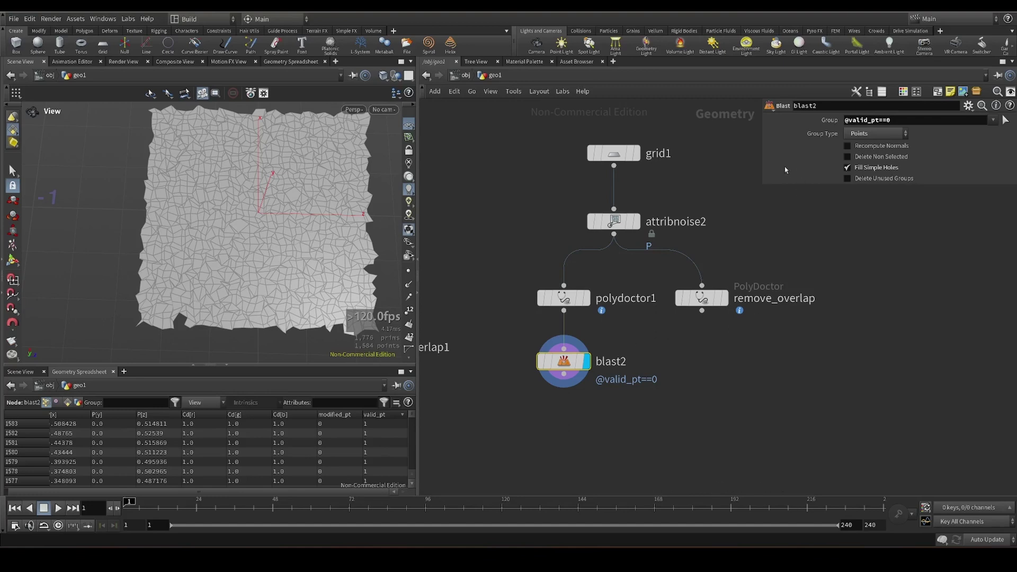
middle_click_drag(451, 322, 693, 382)
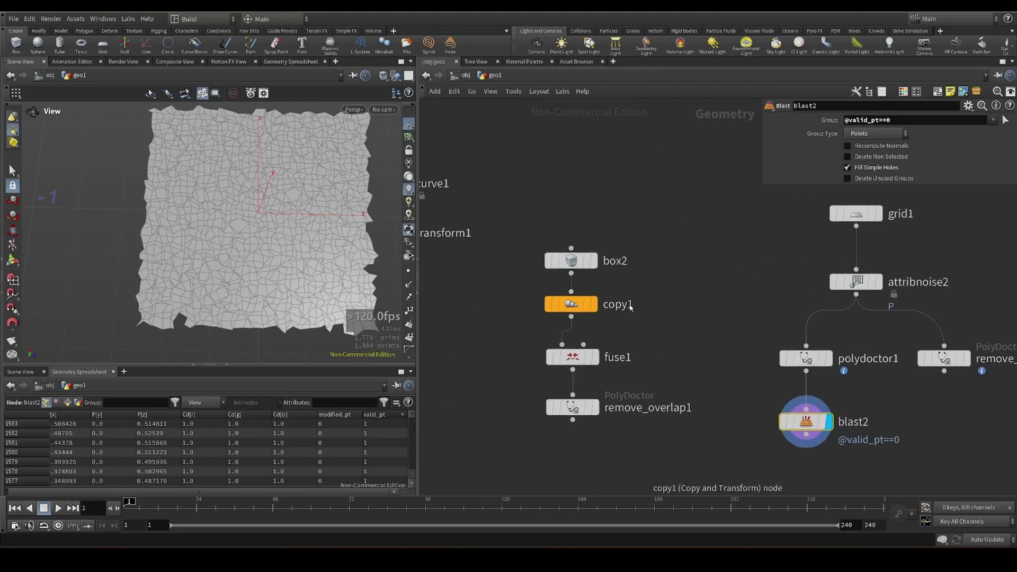
- Display copy1's output with R, then switch to the manifold diagram in XnView MP
key("r")
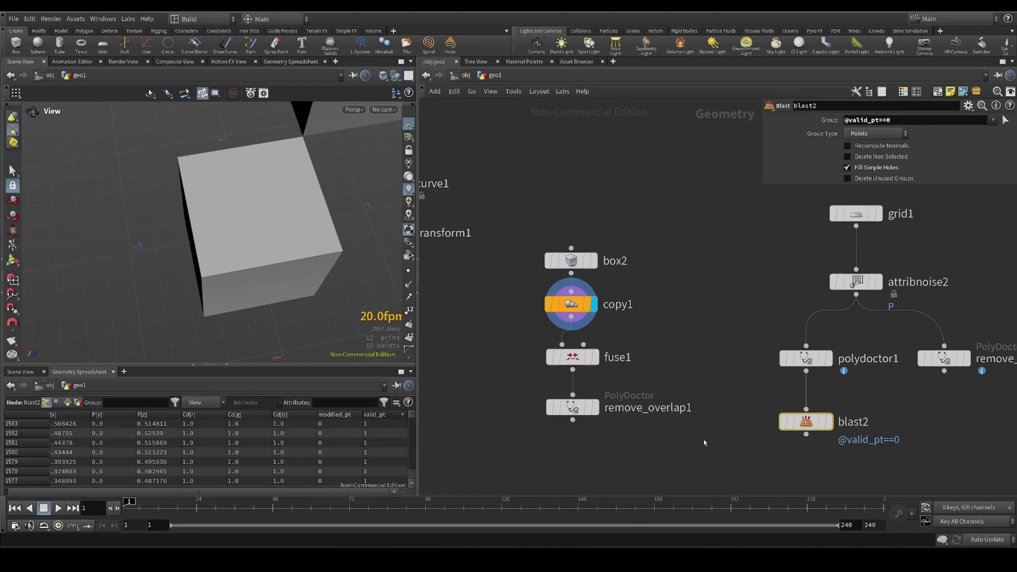
key("alt+Tab")
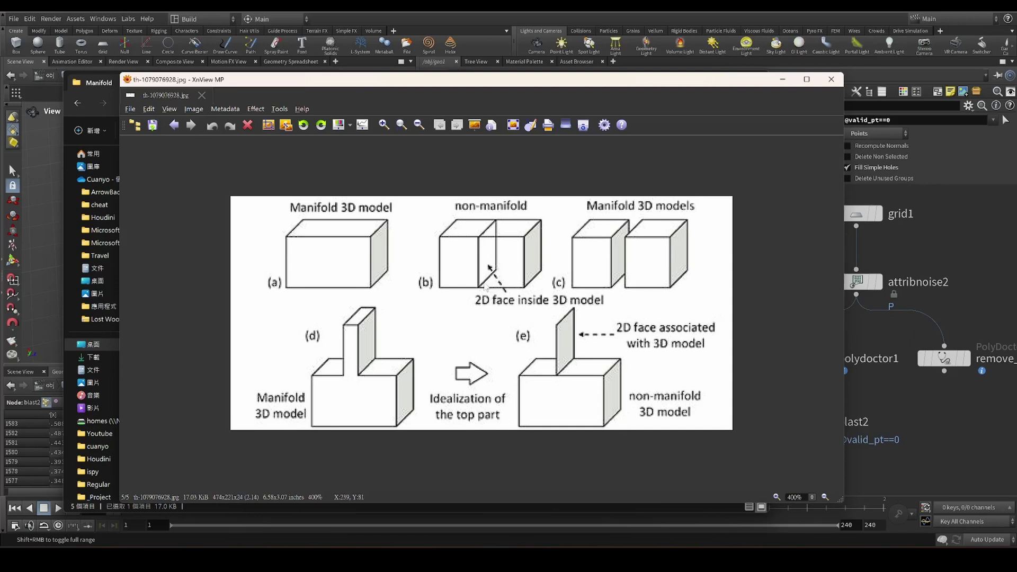
- Scroll back to the non-manifold.png edges diagram in XnView MP
scroll(493, 280, "up", 3)
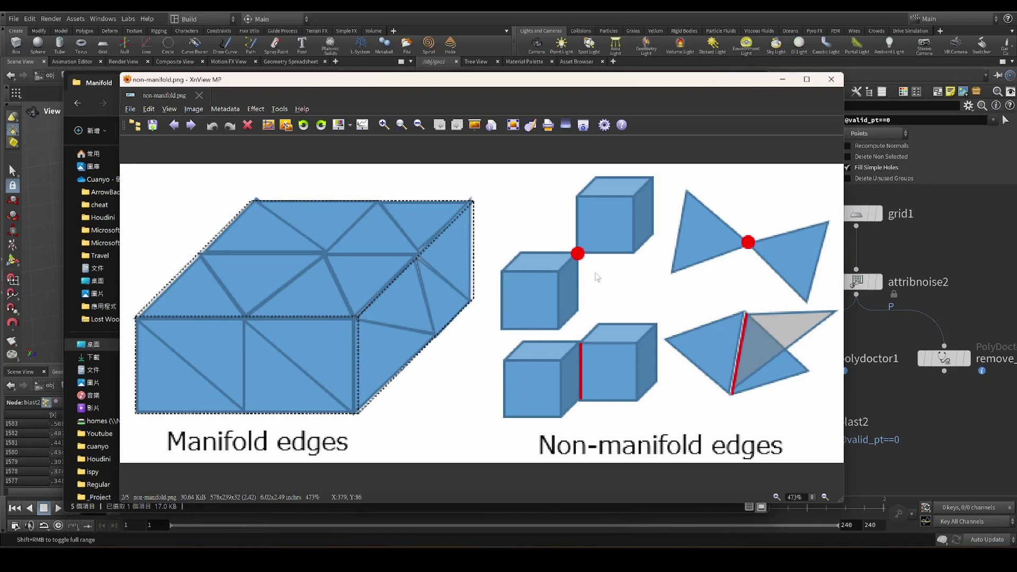
- Back in Houdini, compare the single box2 cube with the two copied cubes from copy1
key("alt+Tab")
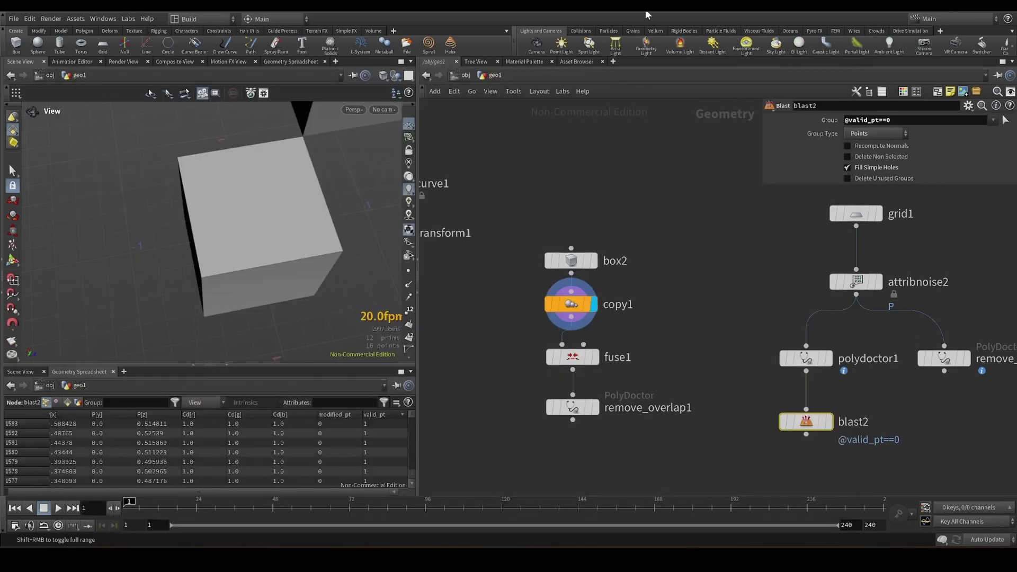
middle_click_drag(660, 282, 676, 281)
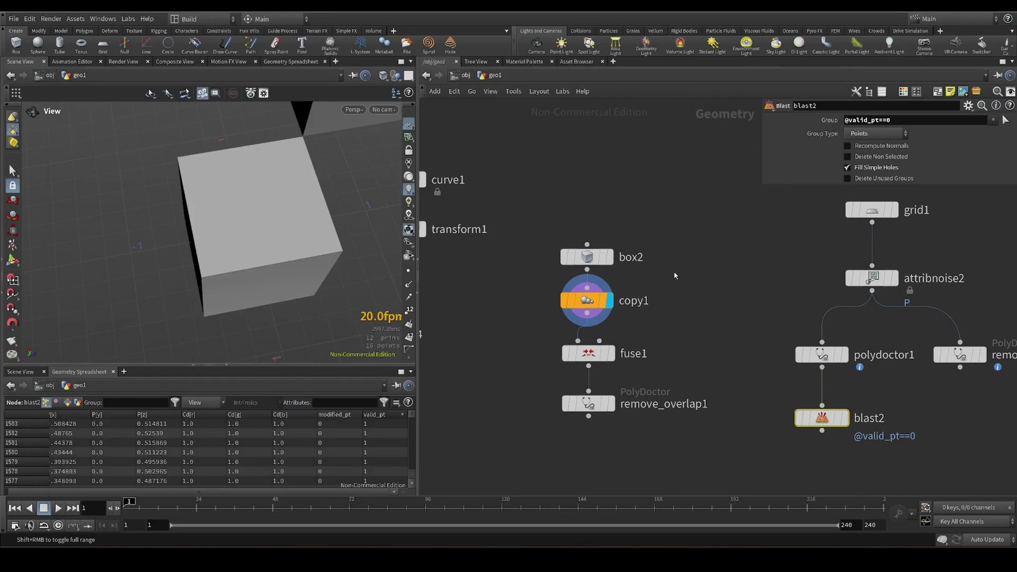
mouse_move(230, 215)
left_mouse_down()
mouse_move(241, 238)
mouse_move(226, 233)
left_mouse_up()
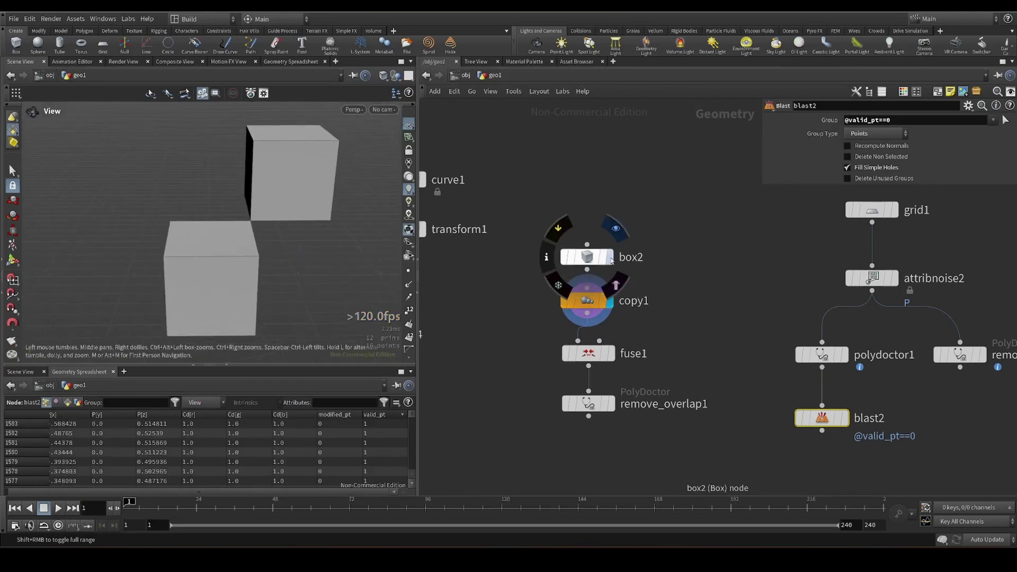
left_click(609, 257)
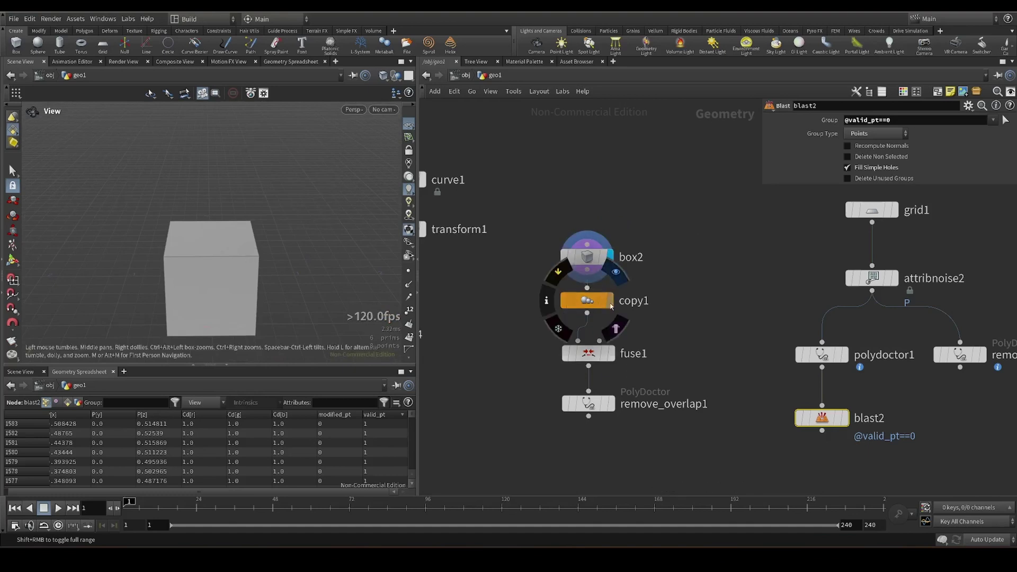
left_click(609, 300)
left_click_drag(275, 260, 275, 256)
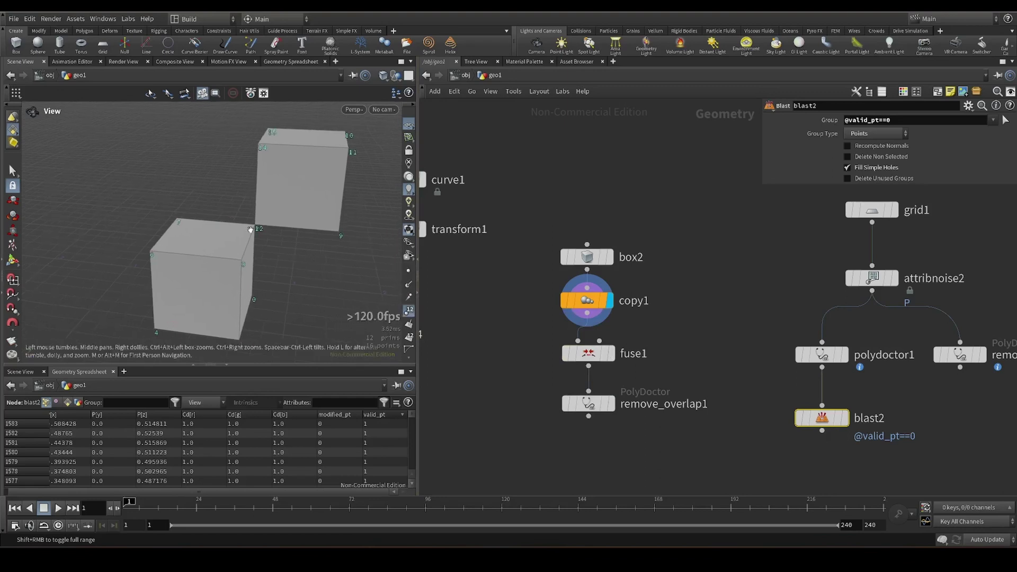
- Display fuse1, then remove_overlap1 so the shared corner vertex is marked in red
scroll(269, 226, "up", 5)
scroll(268, 226, "down", 1)
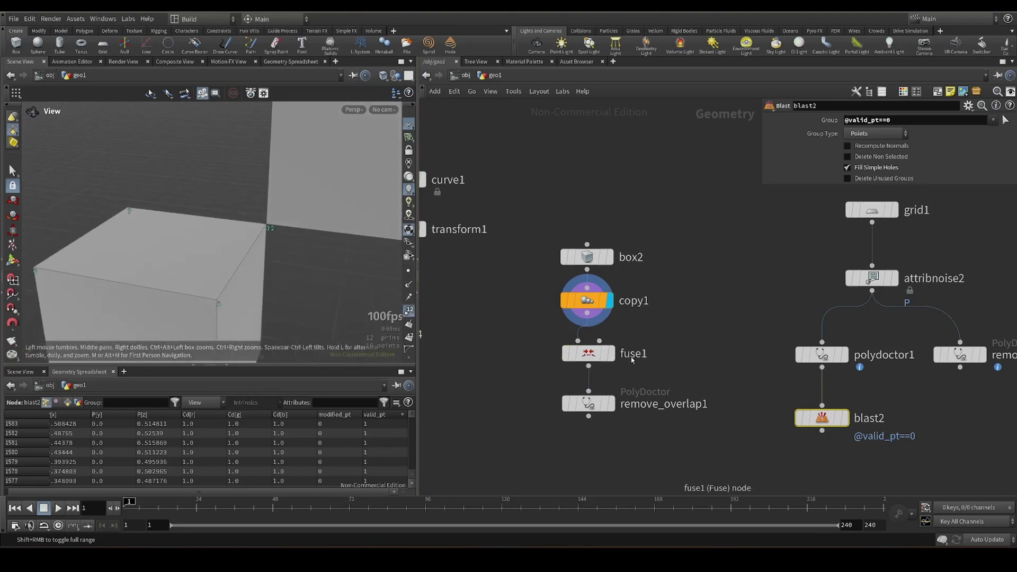
left_click(613, 355)
scroll(272, 237, "down", 3)
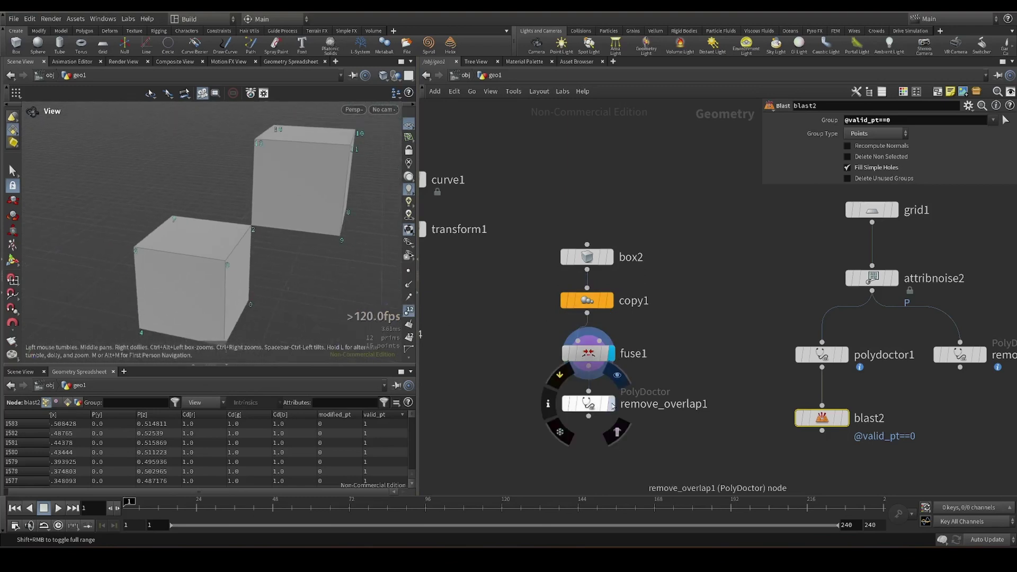
left_click(612, 403)
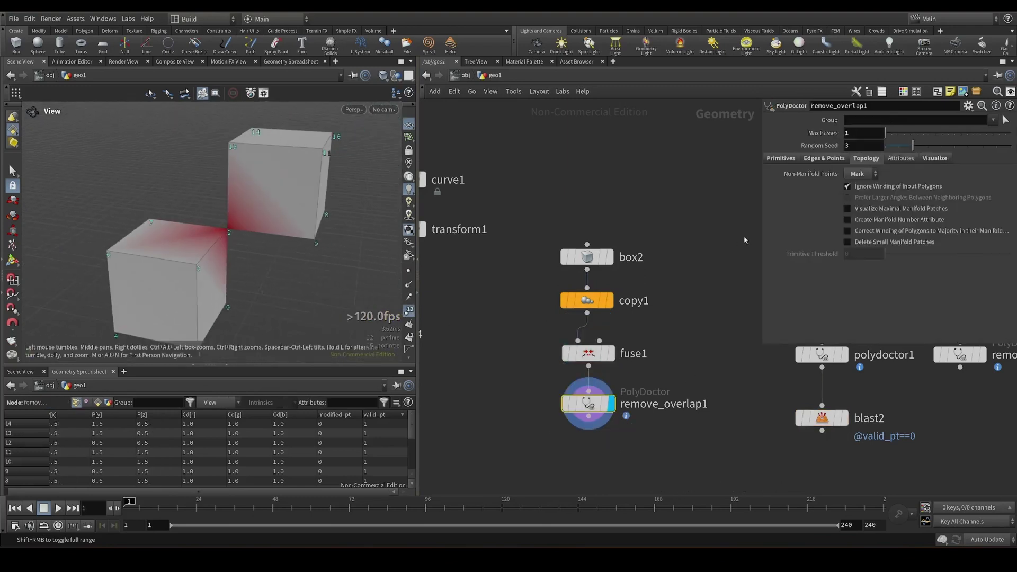
left_click(859, 175)
left_click(859, 204)
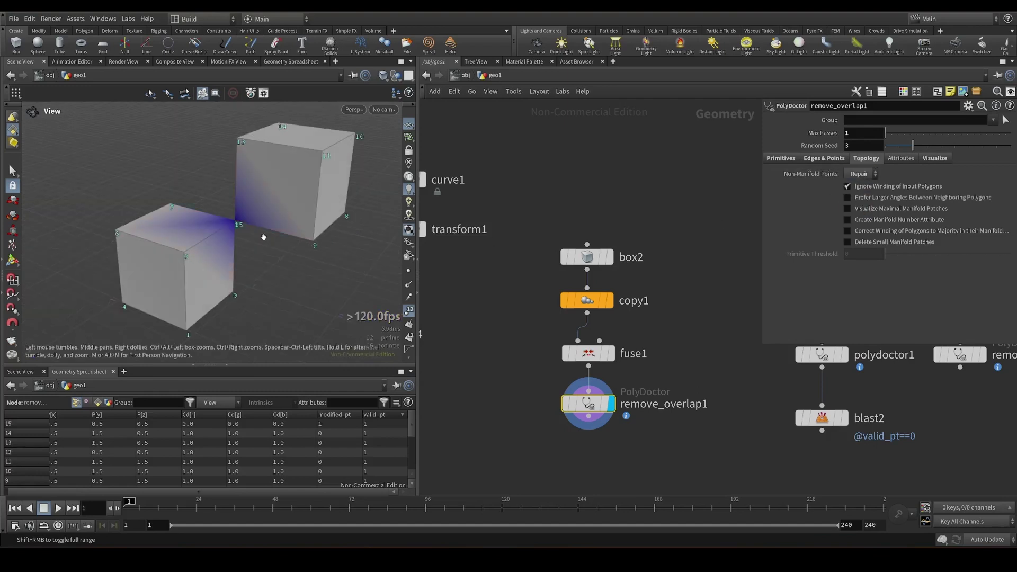
scroll(238, 217, "up", 5)
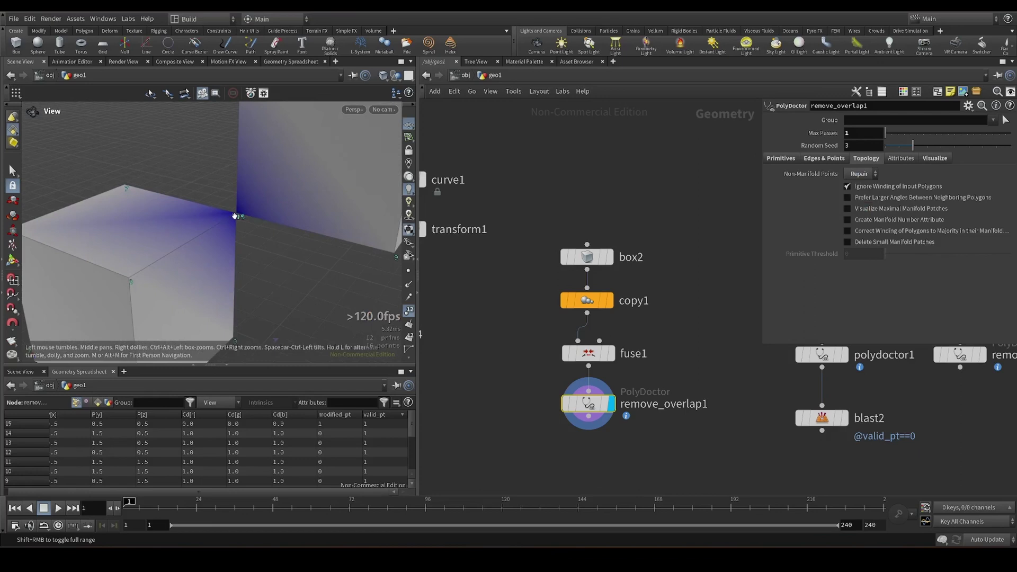
left_click(860, 175)
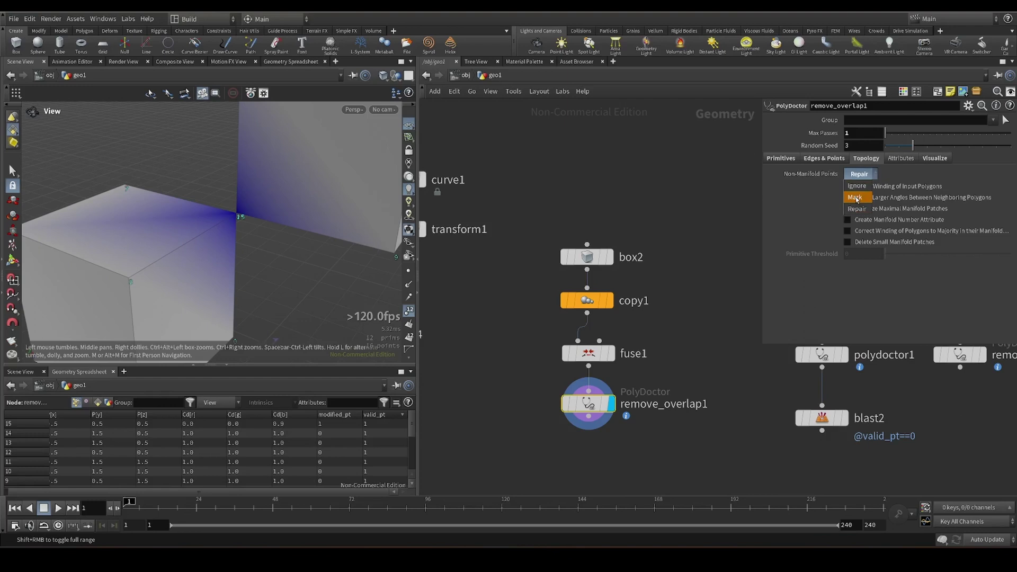
left_click(857, 198)
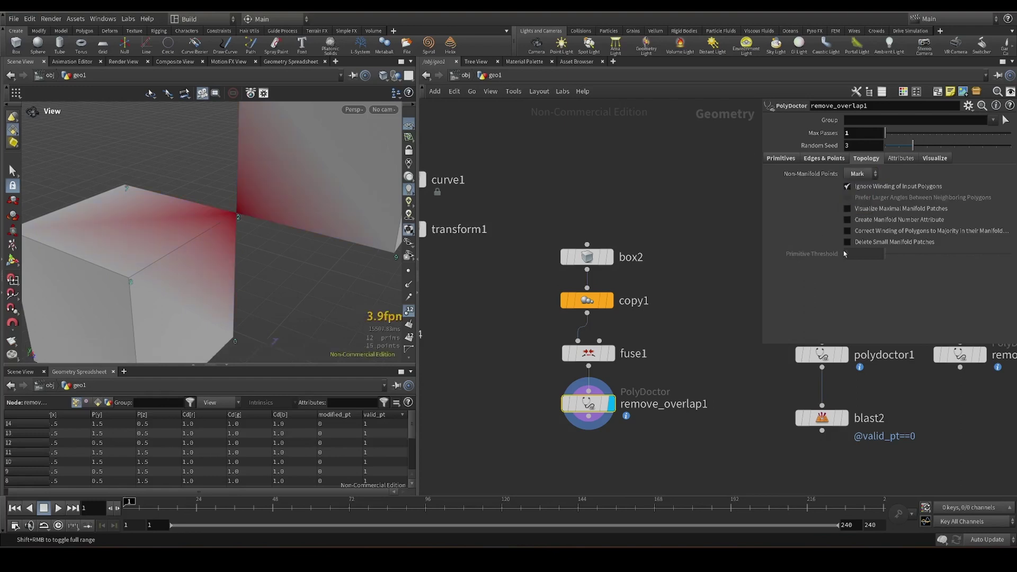
key("h")
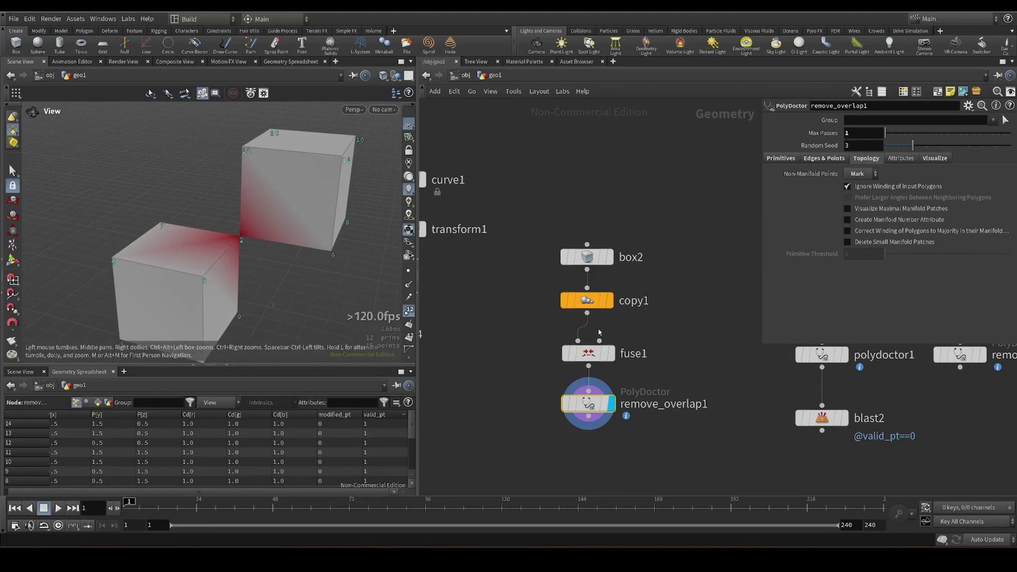
- Pan to the ring network and view null1's finished ring from above
middle_click_drag(650, 348, 699, 348)
middle_click_drag(524, 342, 576, 367)
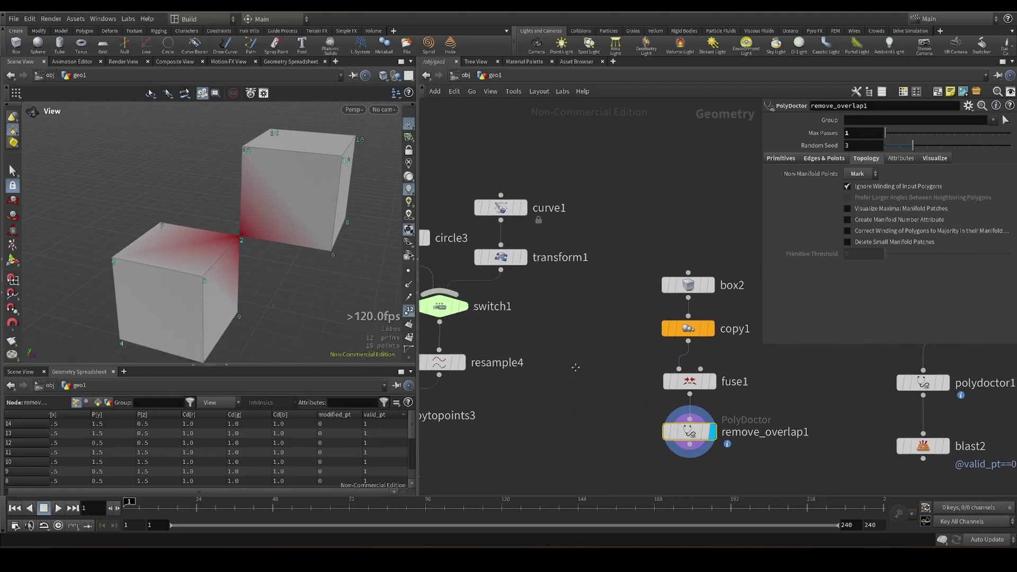
scroll(572, 363, "down", 2)
scroll(561, 370, "down", 2)
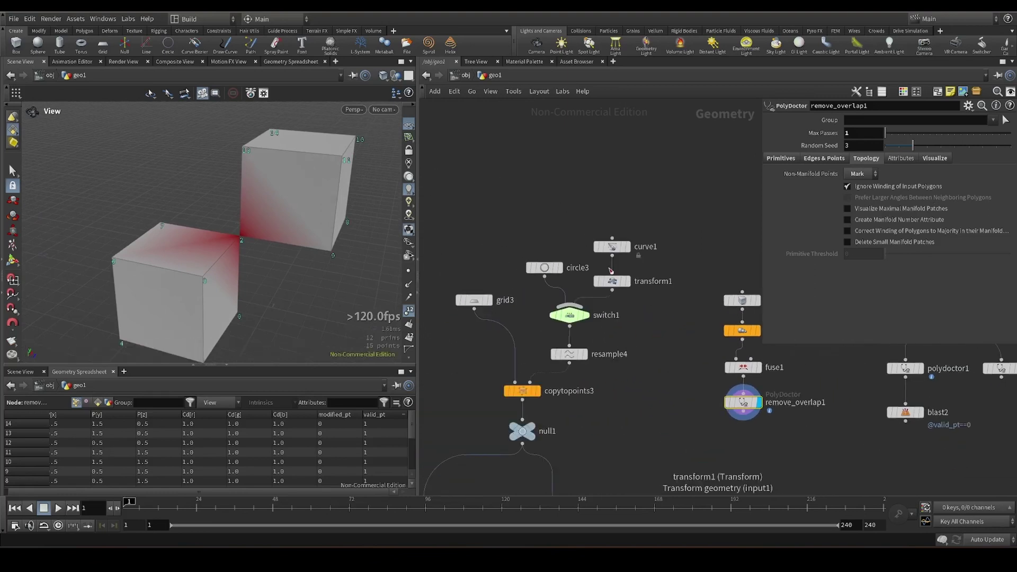
left_click(534, 431)
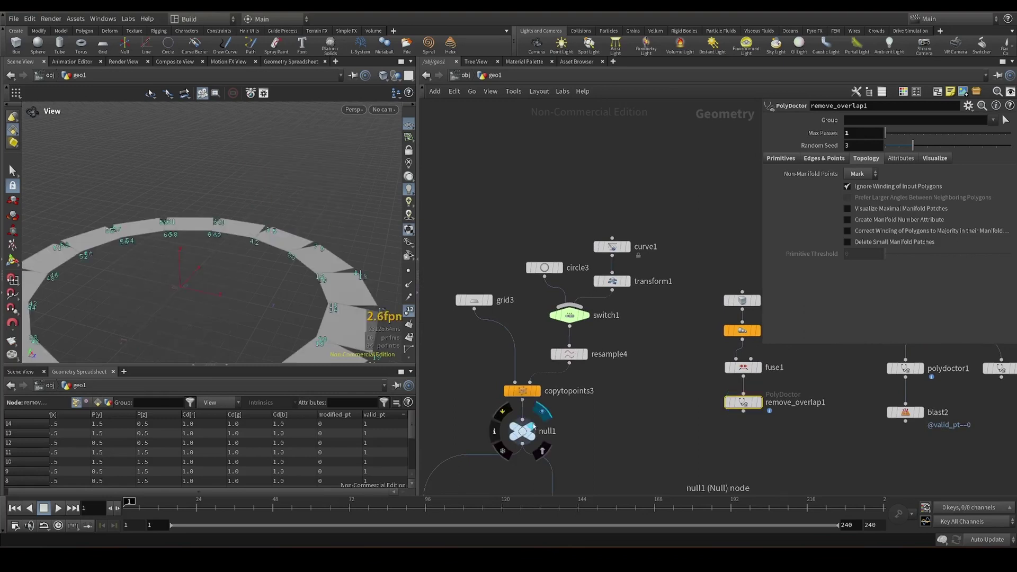
left_click_drag(248, 283, 255, 249)
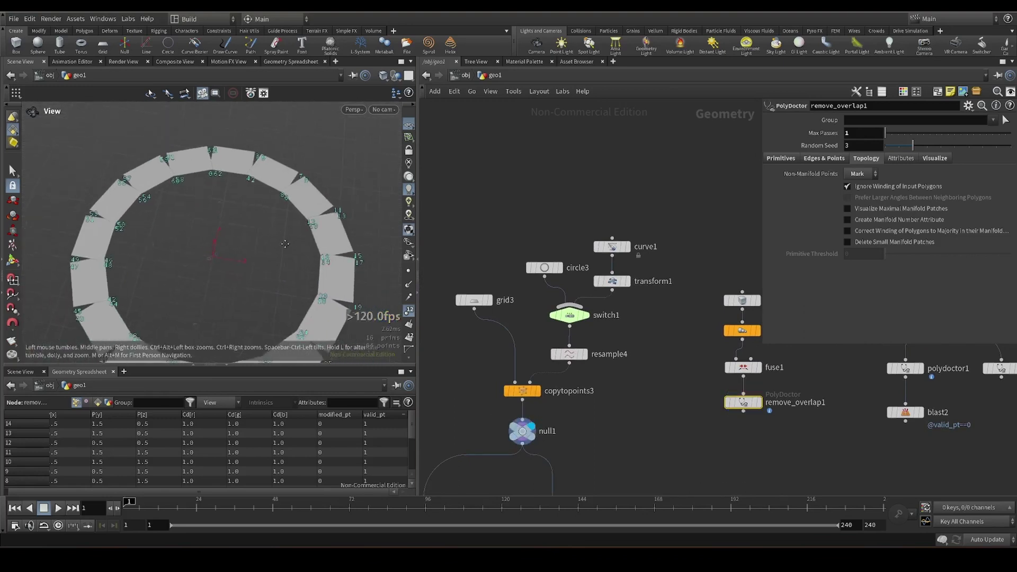
scroll(317, 233, "up", 5)
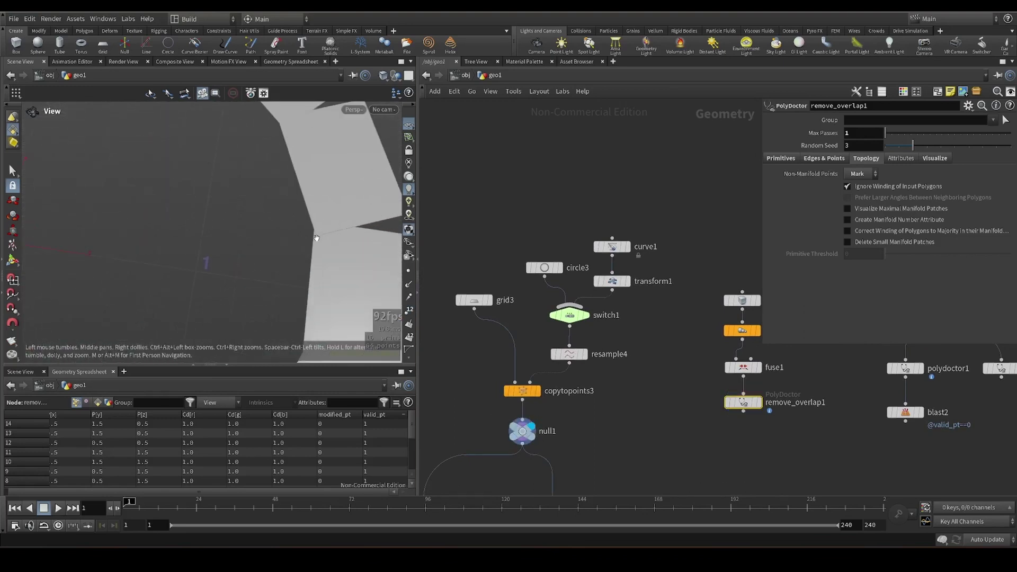
mouse_move(318, 233)
left_mouse_down()
mouse_move(348, 224)
mouse_move(321, 243)
left_mouse_up()
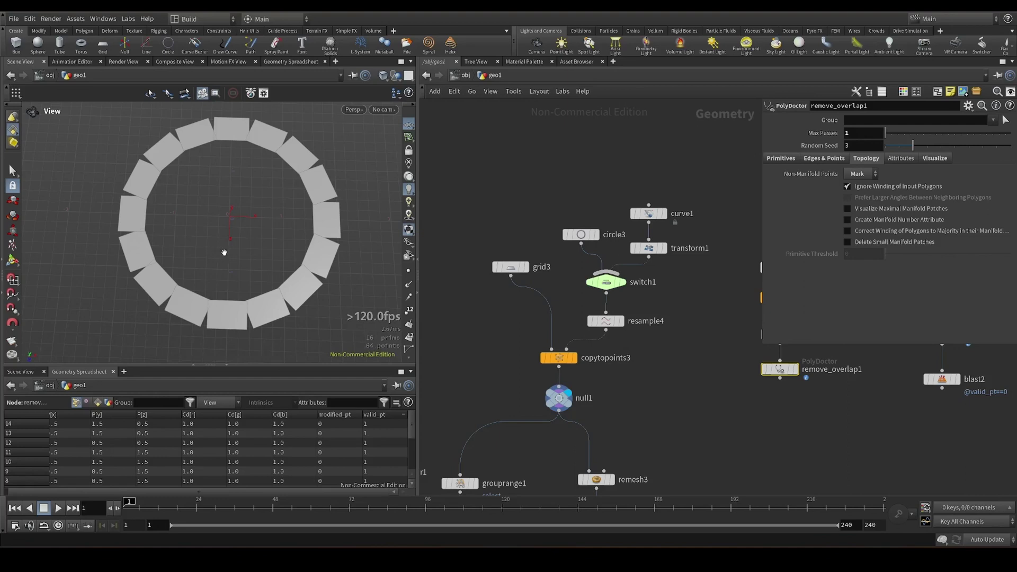
- Step through grid3, circle3, resample4 and copytopoints3 to see the ring of copied squares
left_click(527, 267)
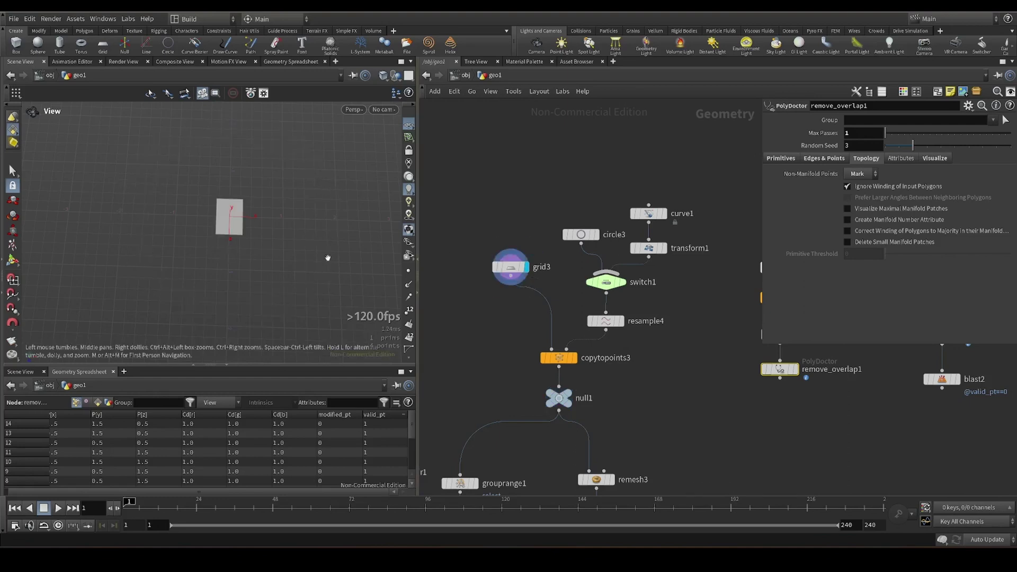
left_click(594, 234)
mouse_move(581, 234)
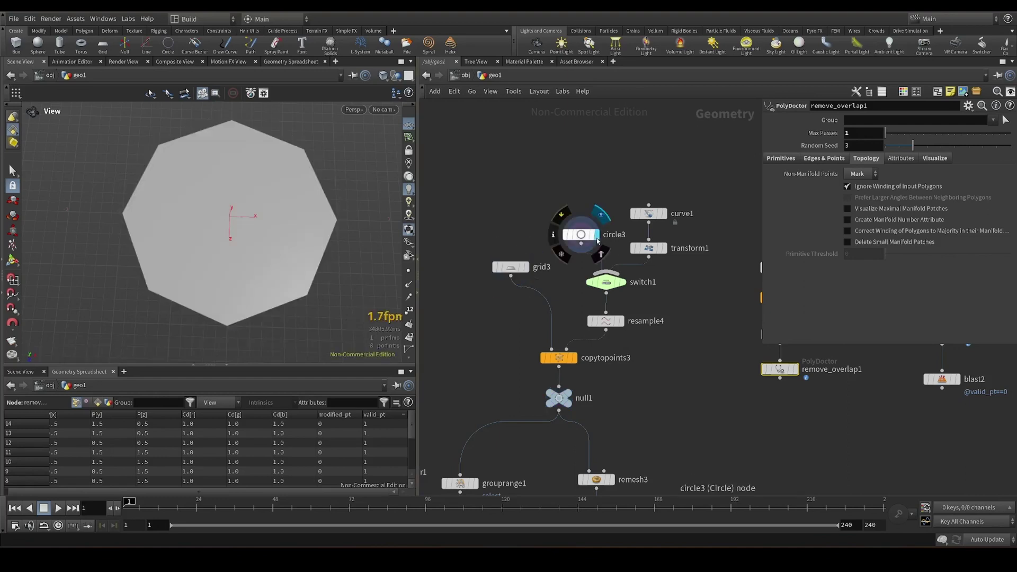
left_click(620, 321)
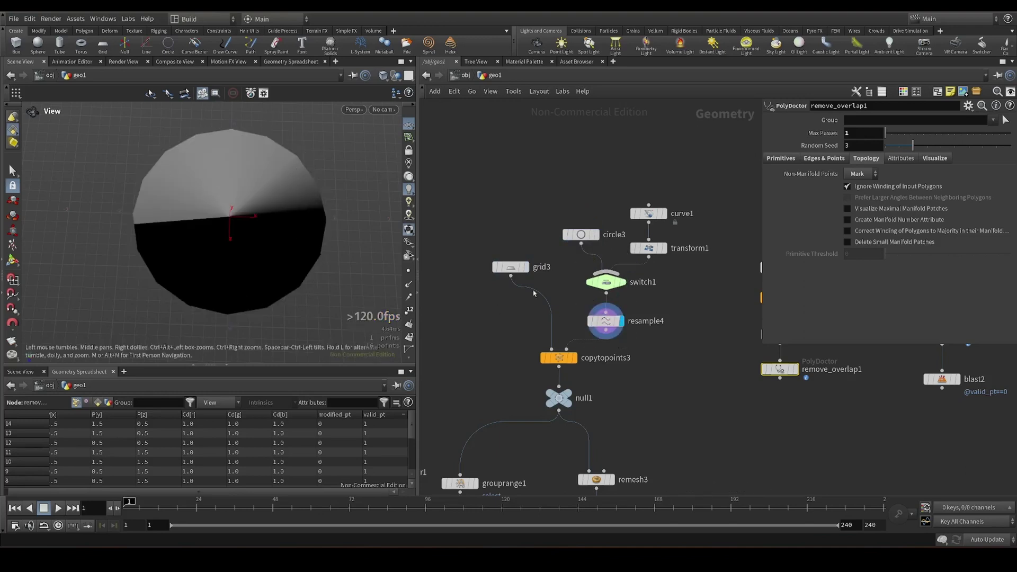
left_click(574, 359)
middle_click_drag(269, 273, 254, 268)
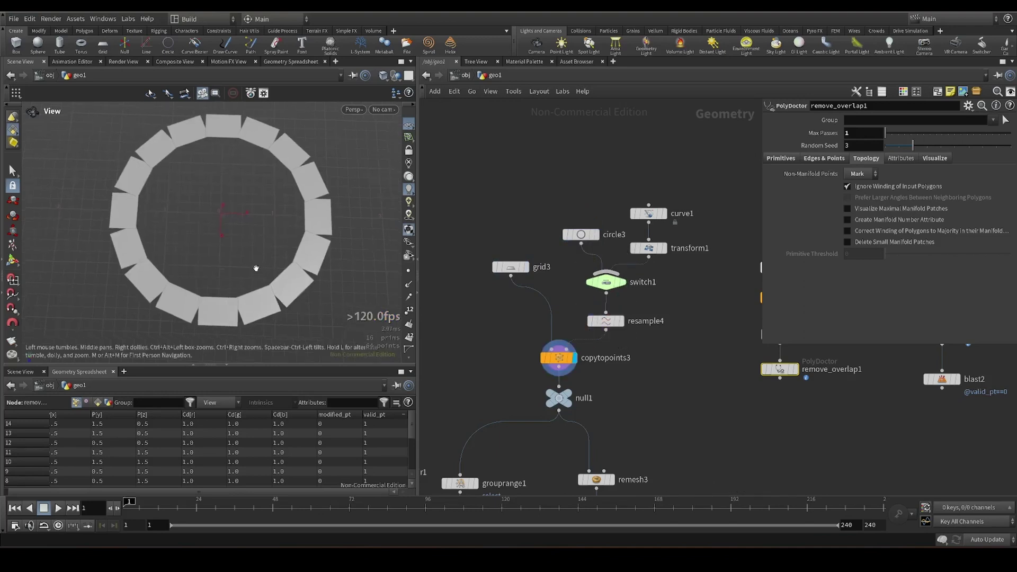
- Check grid3 and copytopoints3 settings, then display the remeshed ring from remesh3
left_click(510, 267)
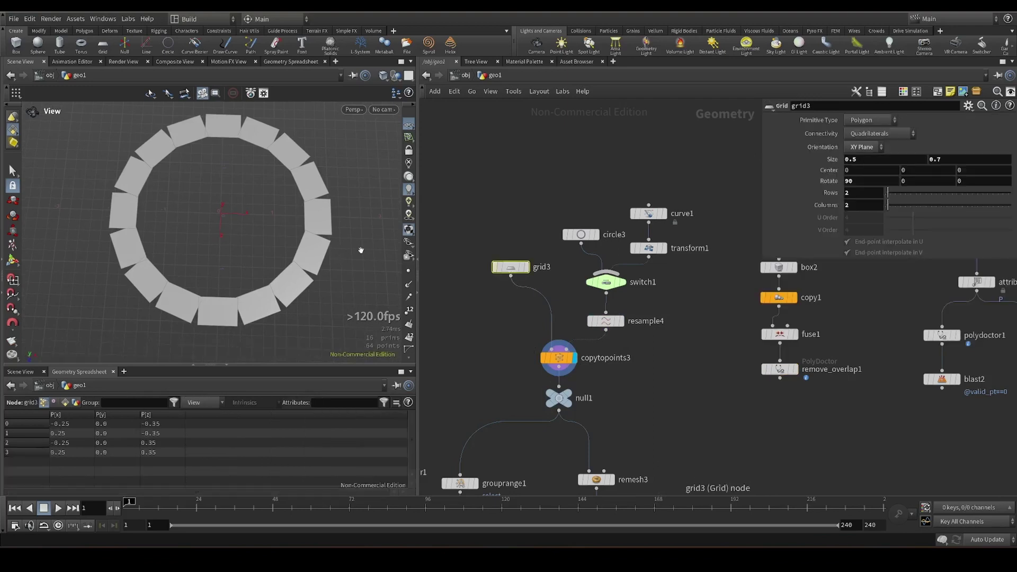
left_click(559, 358)
middle_click_drag(572, 403, 539, 309)
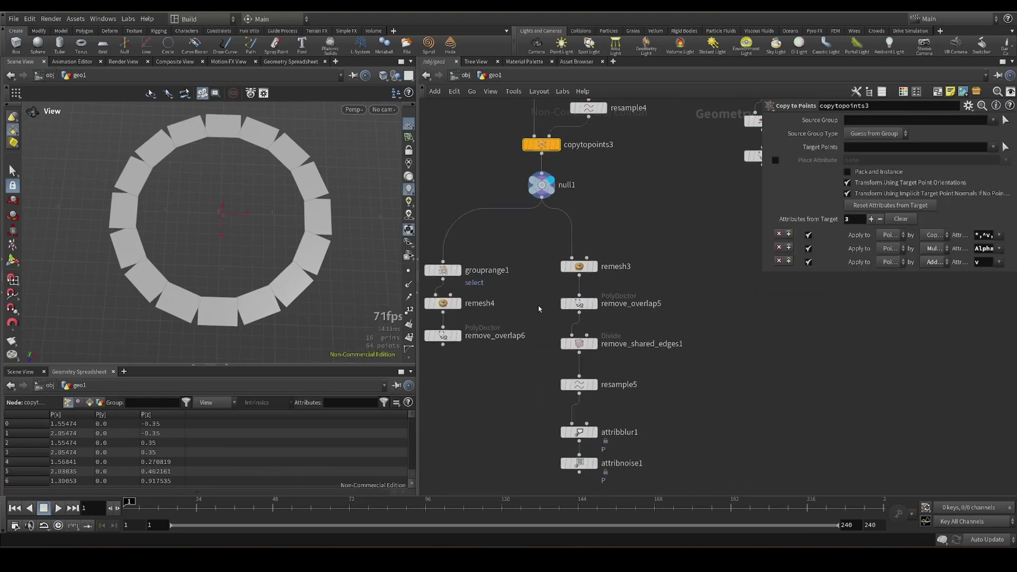
scroll(638, 277, "up", 2)
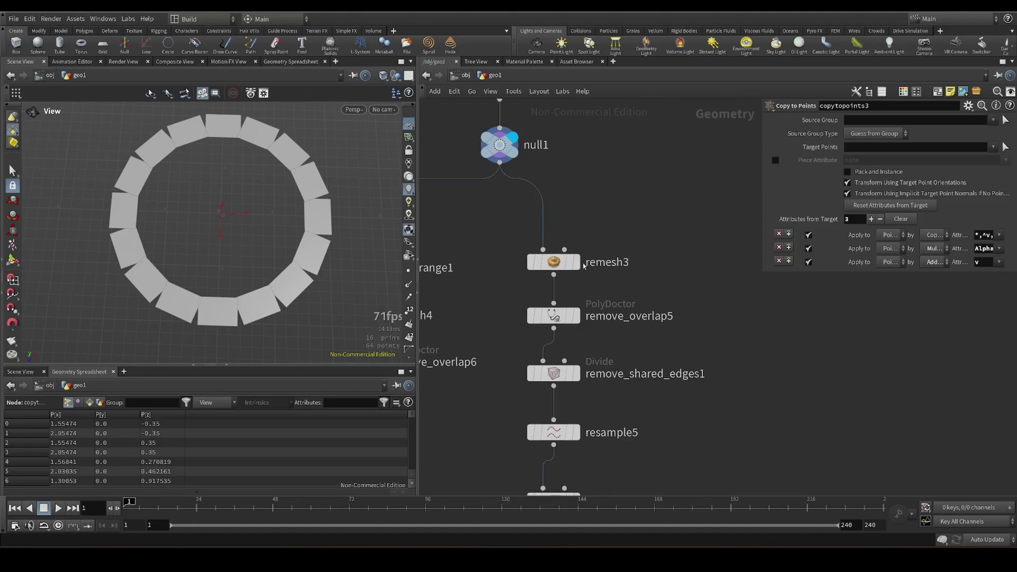
left_click(581, 267)
- Display remove_overlap5 from above and zoom in on the notched, repaired tiles
left_click_drag(244, 241, 243, 245)
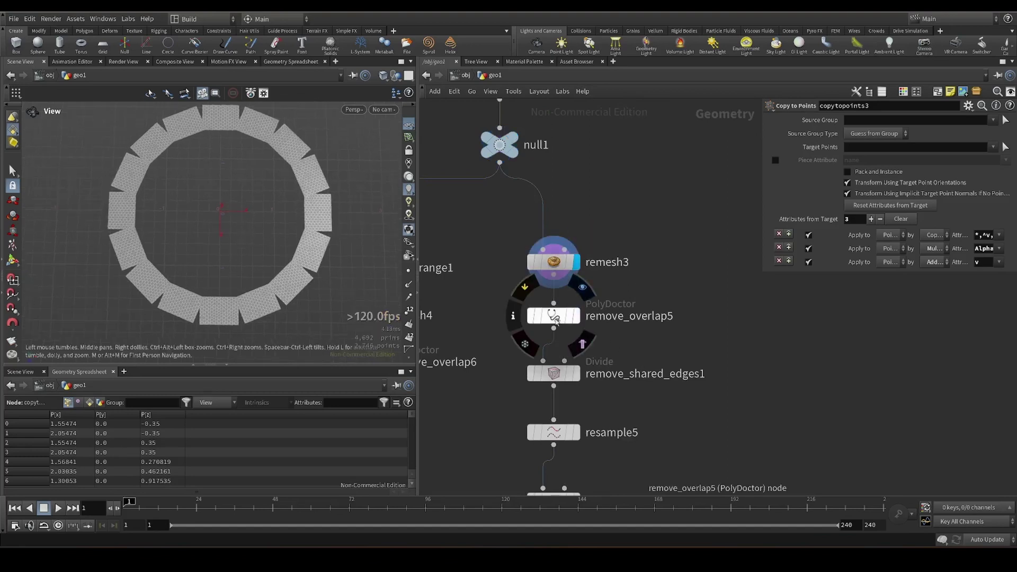
left_click(577, 318)
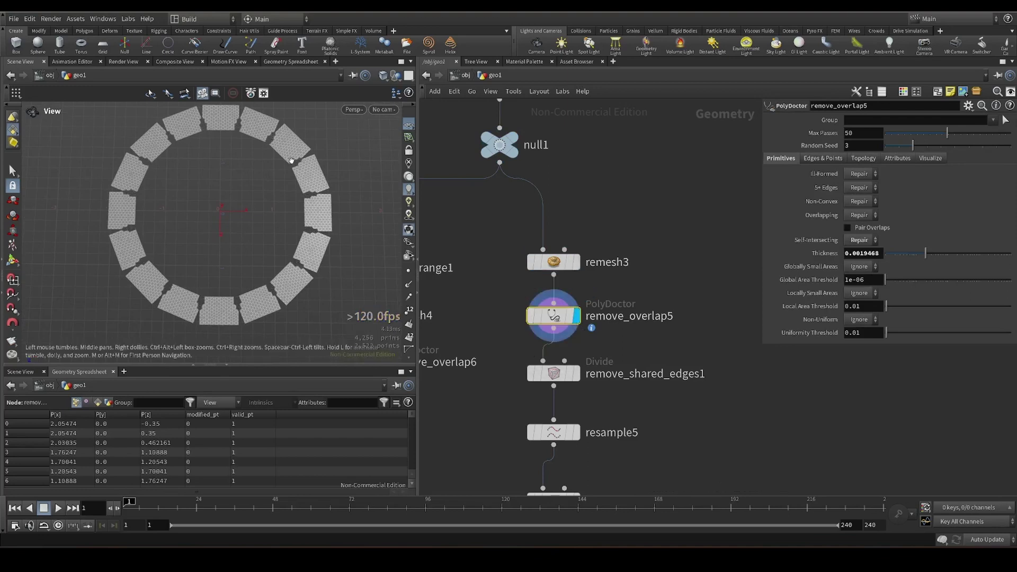
scroll(297, 160, "up", 2)
scroll(296, 160, "up", 5)
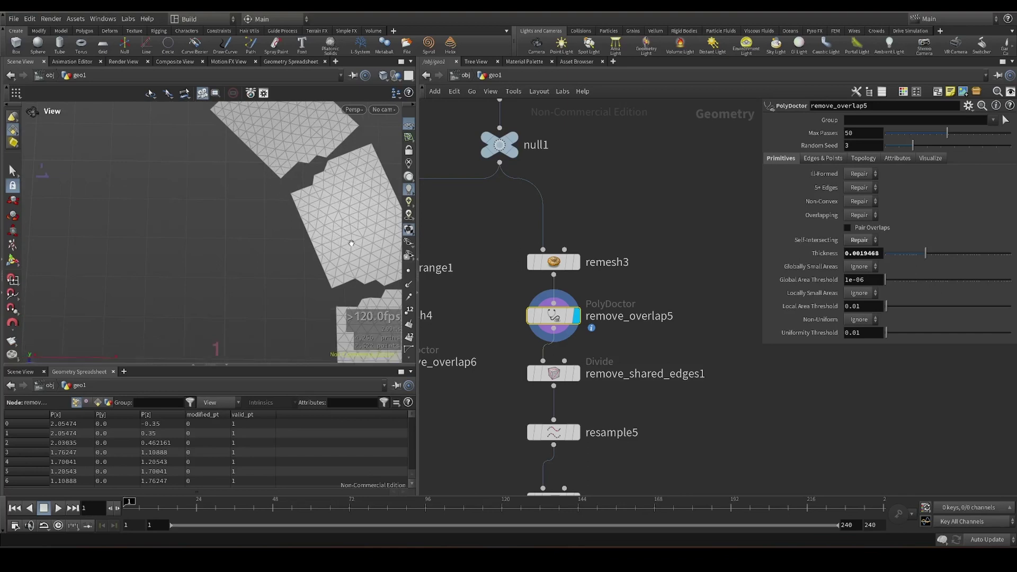
scroll(328, 181, "down", 6)
scroll(315, 205, "up", 2)
scroll(315, 204, "up", 3)
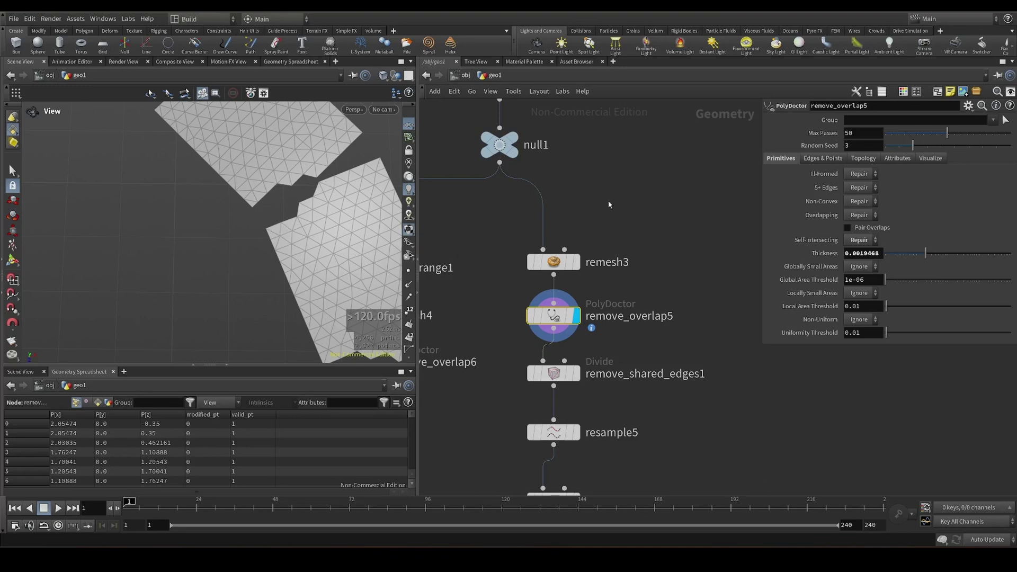
scroll(625, 292, "down", 2)
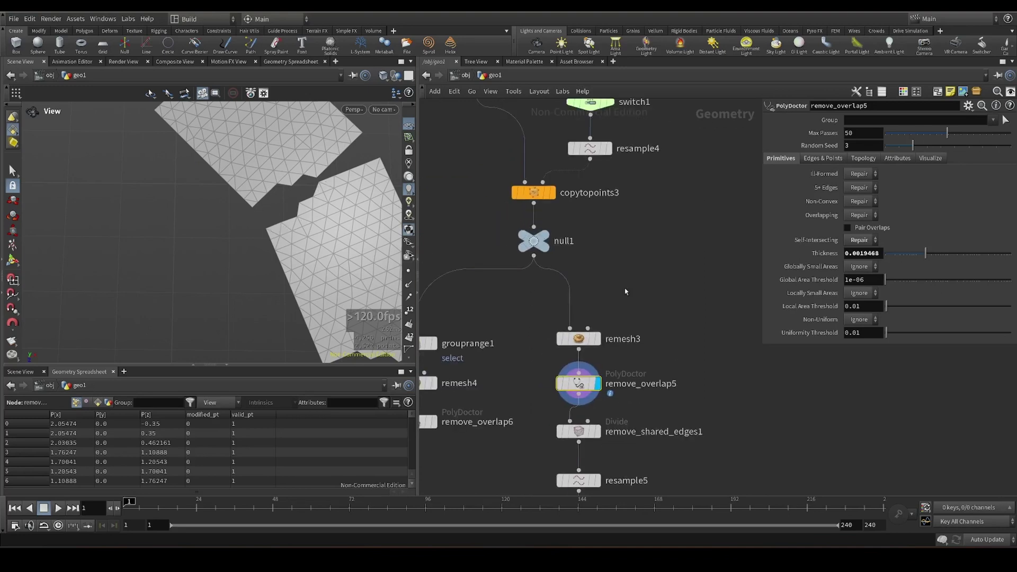
- Set resample4's Segments to 24 and view the resulting ring
left_click(590, 148)
double_click(882, 229)
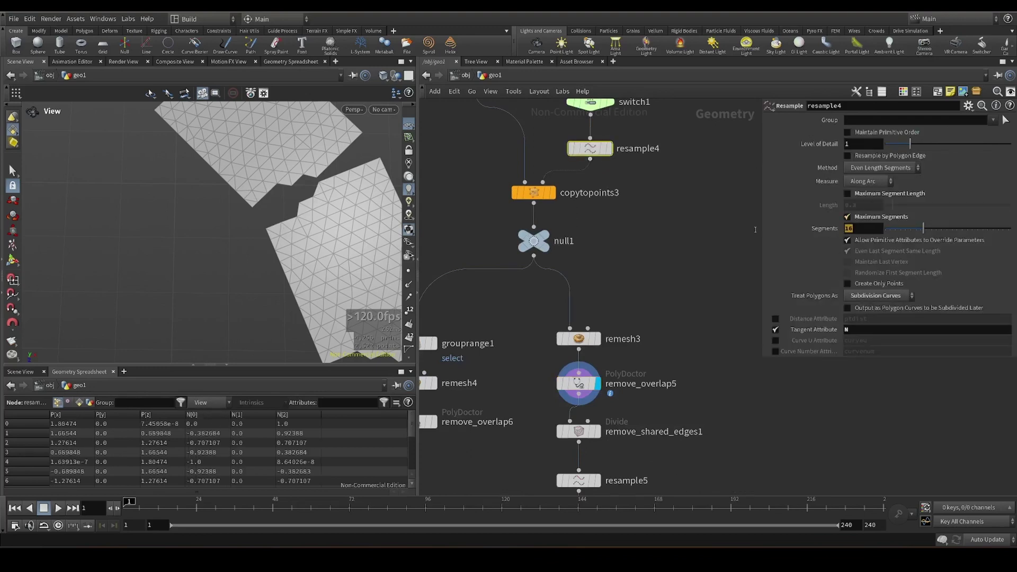
type("24")
key("Return")
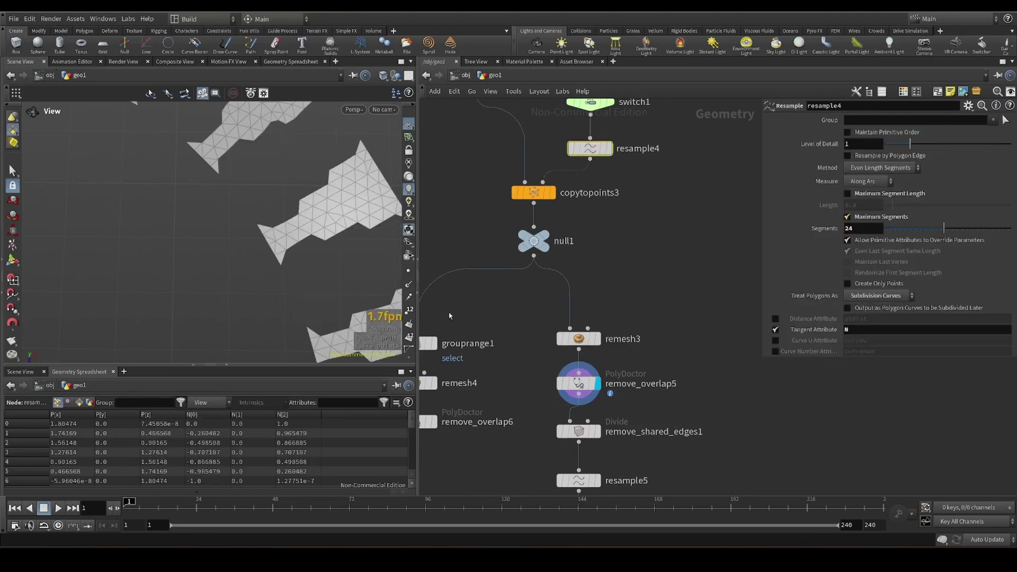
scroll(245, 249, "down", 3)
scroll(212, 265, "down", 3)
middle_click_drag(170, 277, 306, 214)
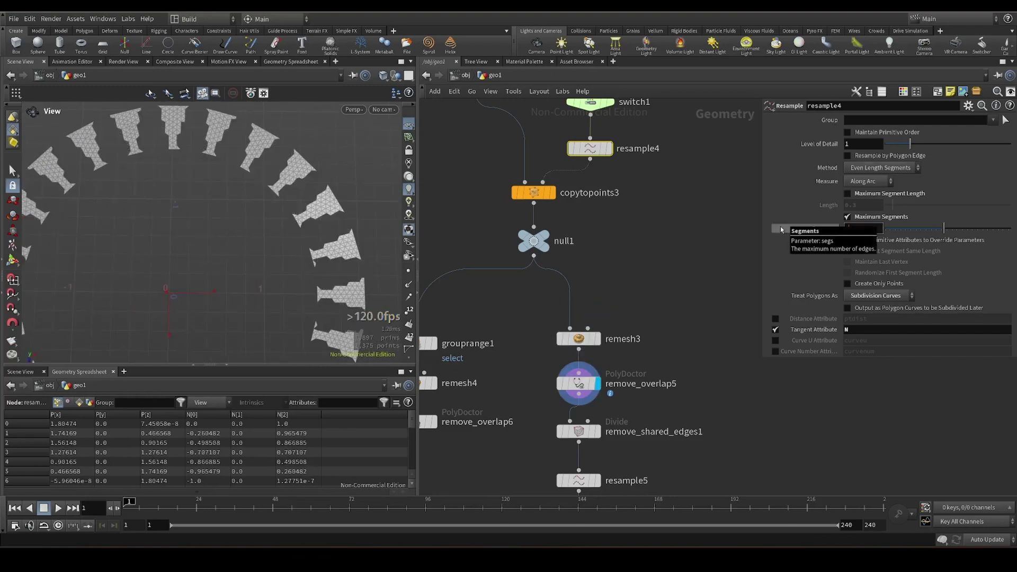
- Return resample4's Segments to 16 and frame the whole ring of tiles
type("16")
key("Return")
middle_click_drag(261, 262, 298, 220)
scroll(282, 256, "down", 2)
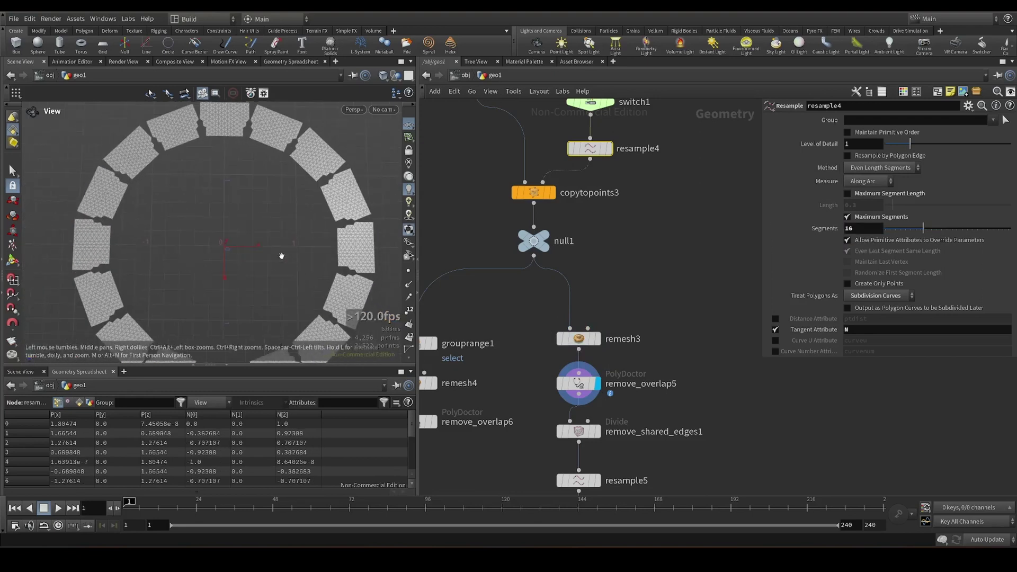
middle_click_drag(281, 256, 291, 214)
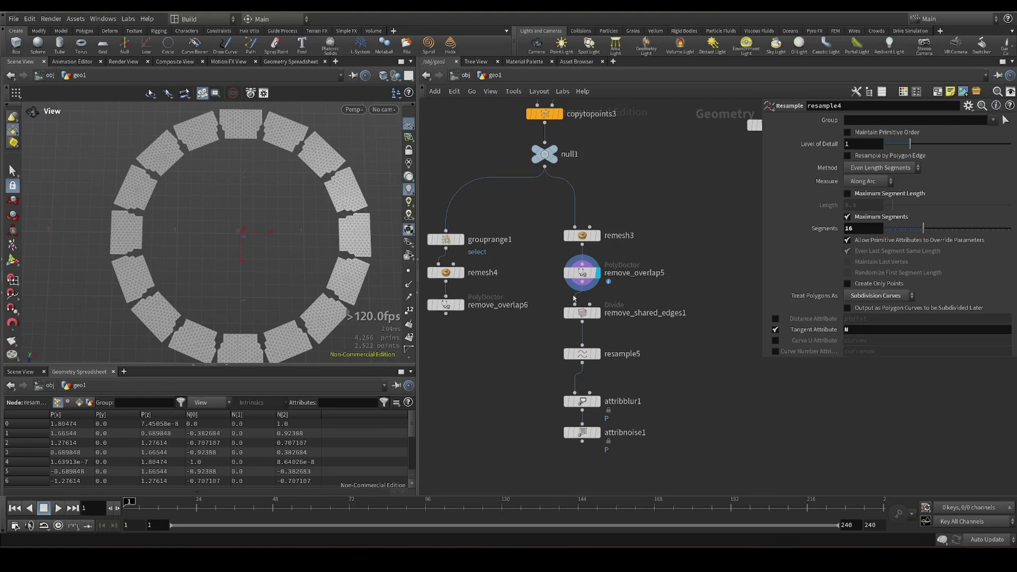
- Display remove_shared_edges1, then resample5, and view resample5's settings in perspective
left_click(598, 313)
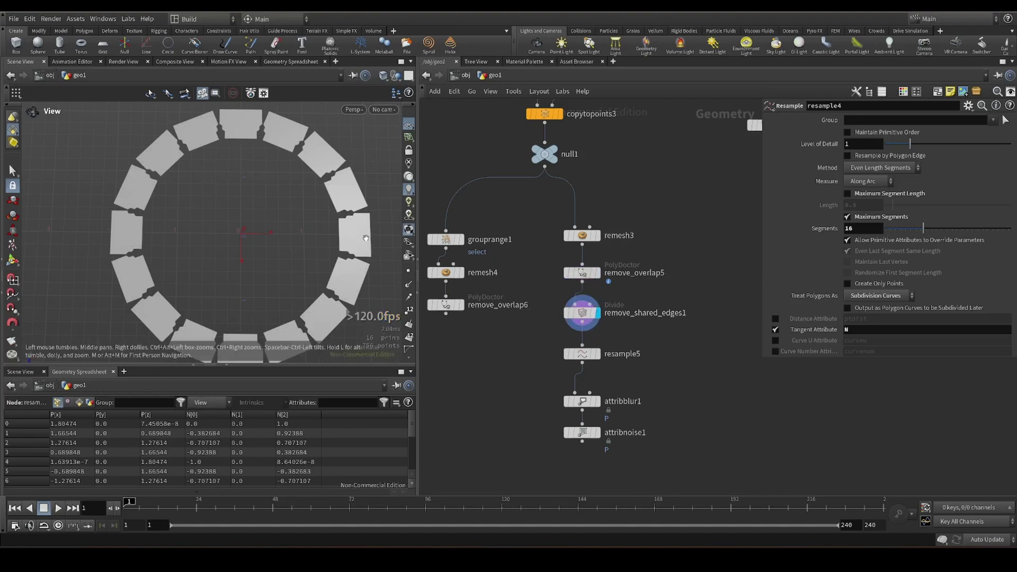
left_click(598, 354)
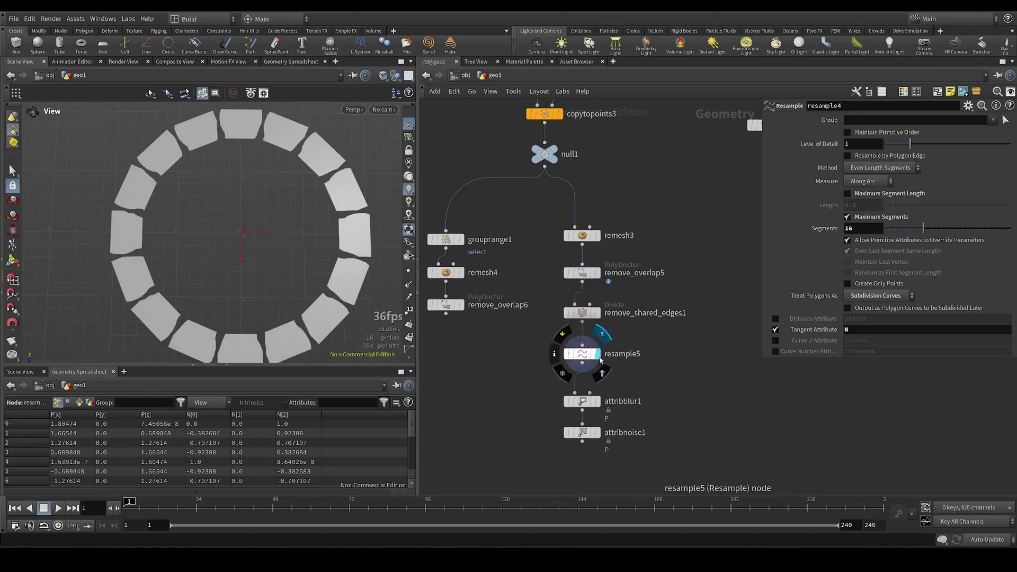
left_click(579, 352)
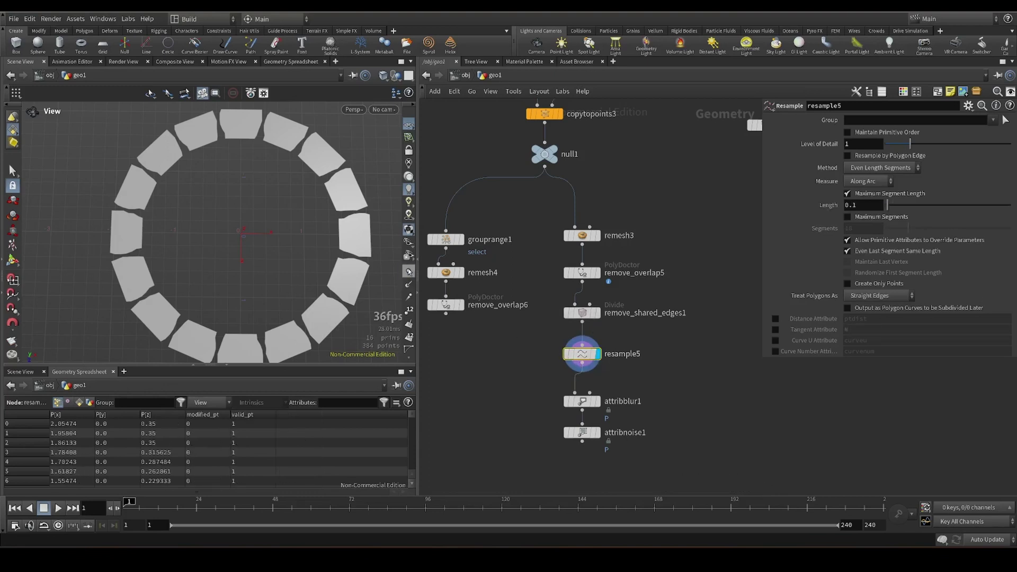
left_click_drag(363, 282, 416, 255)
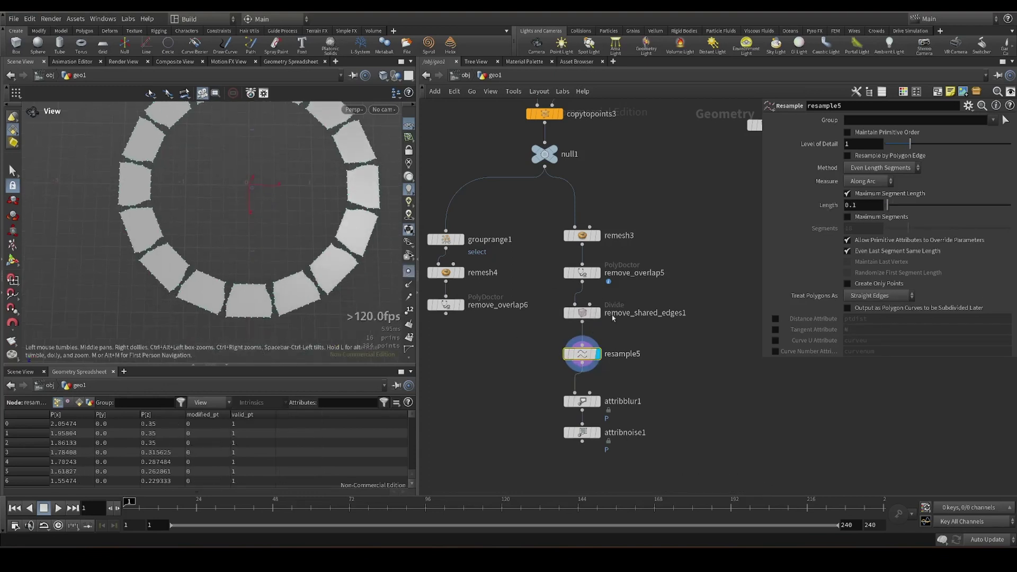
- Inspect attribblur1 (3 Laplacian iterations, step 0.019) and display the noisy attribnoise1 ring
middle_click_drag(613, 318, 608, 255)
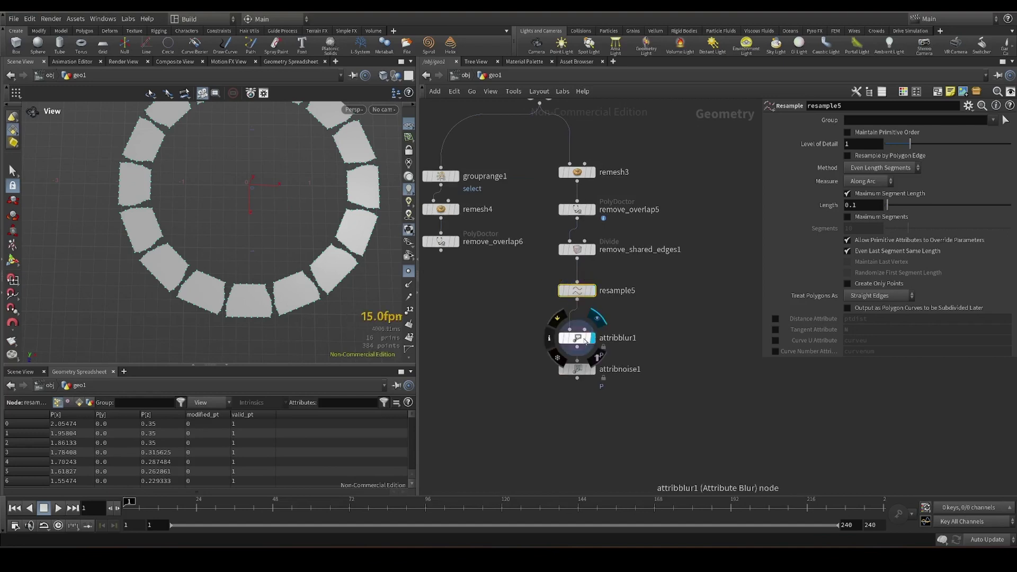
left_click(585, 341)
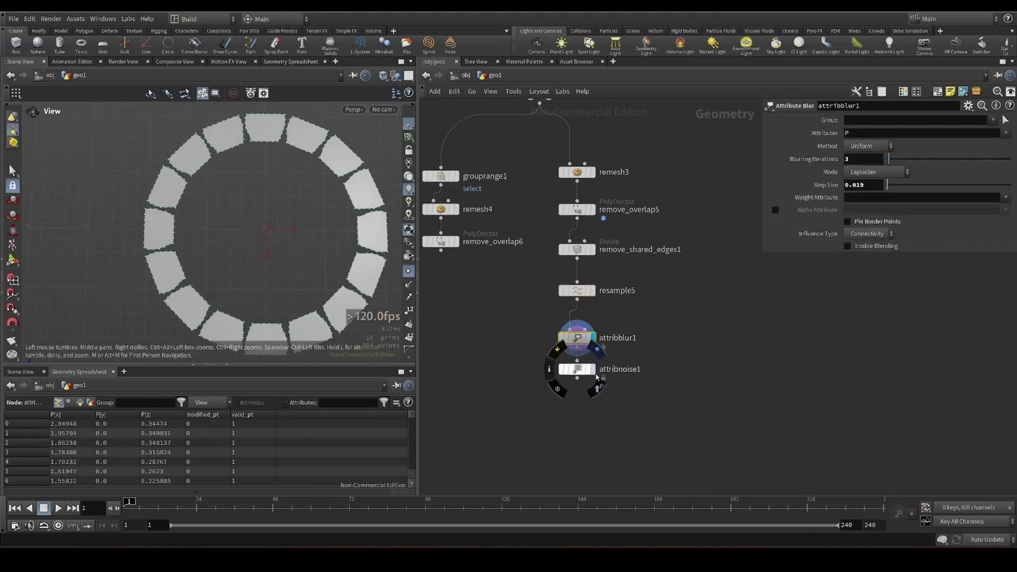
left_click(594, 372)
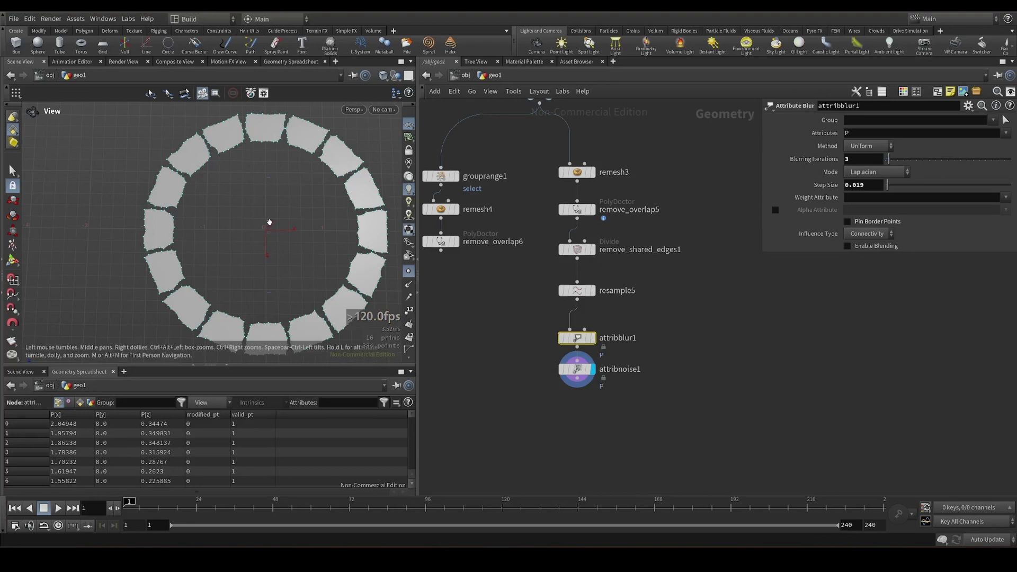
left_click_drag(260, 304, 277, 208)
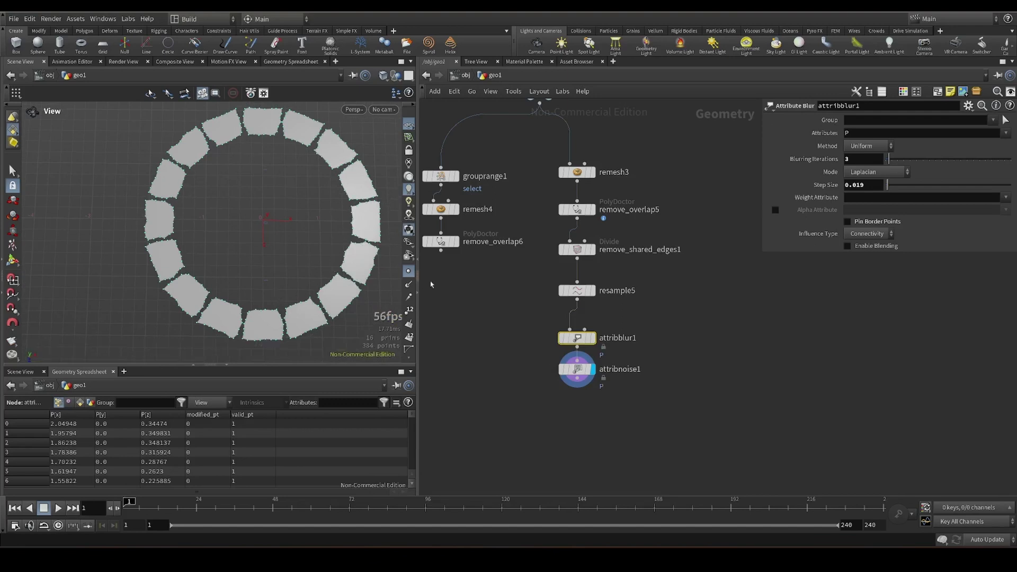
middle_click_drag(431, 285, 455, 329)
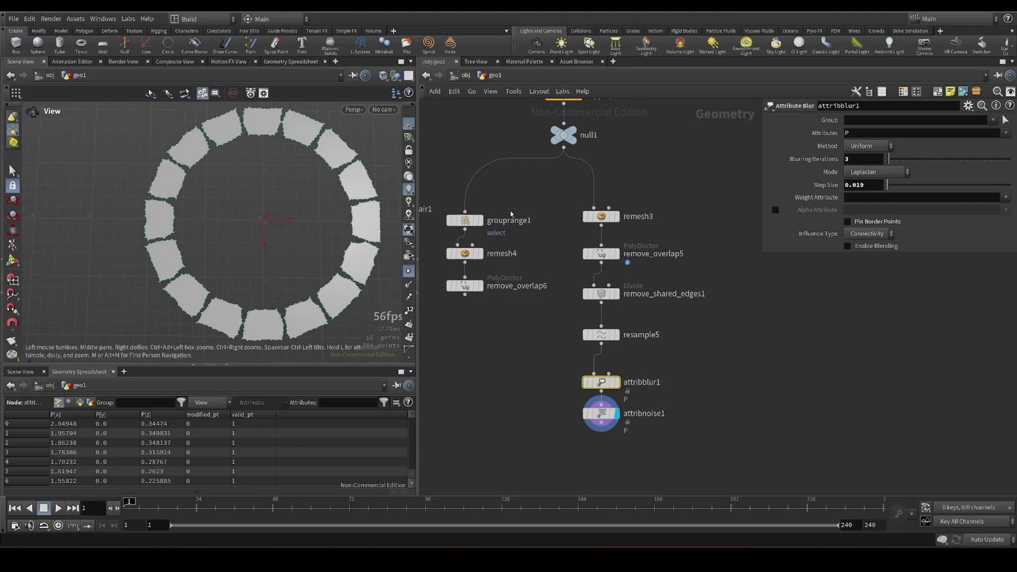
- Show remove_overlap6, then move to the sphere network and display sphere1 and copytopoints4
left_click(480, 287)
middle_click_drag(480, 286, 721, 234)
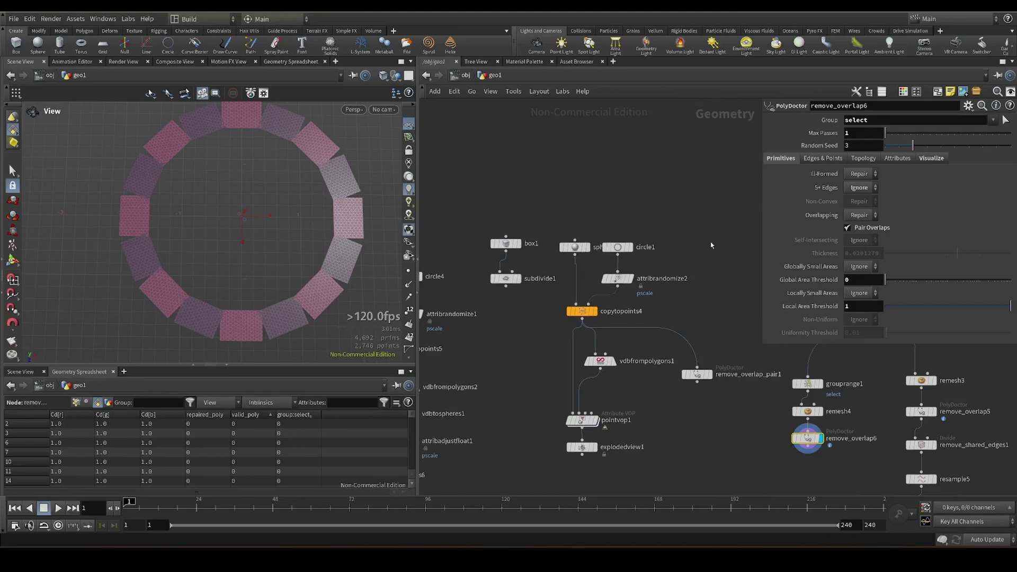
scroll(589, 254, "up", 3)
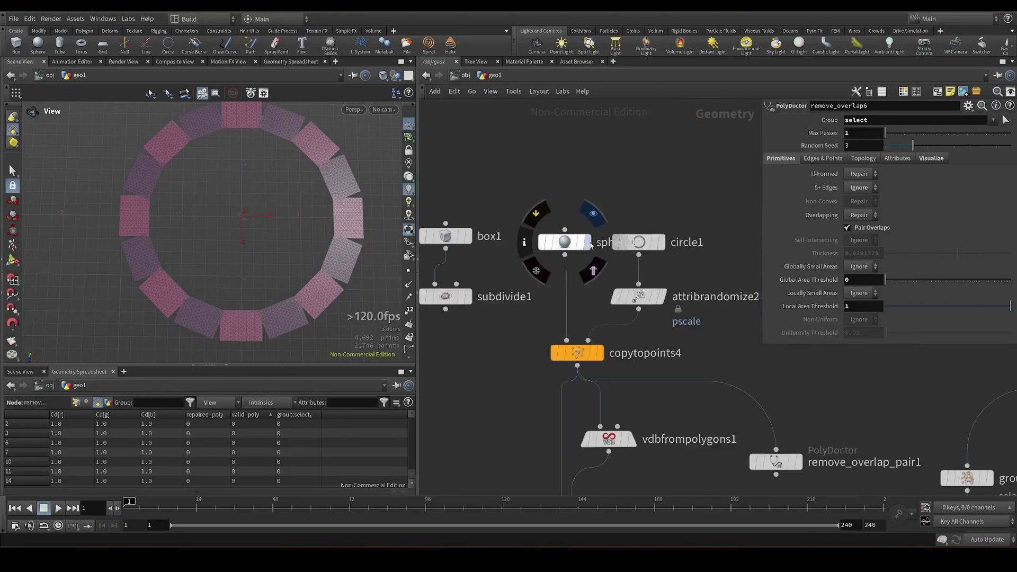
left_click(588, 244)
left_click(600, 353)
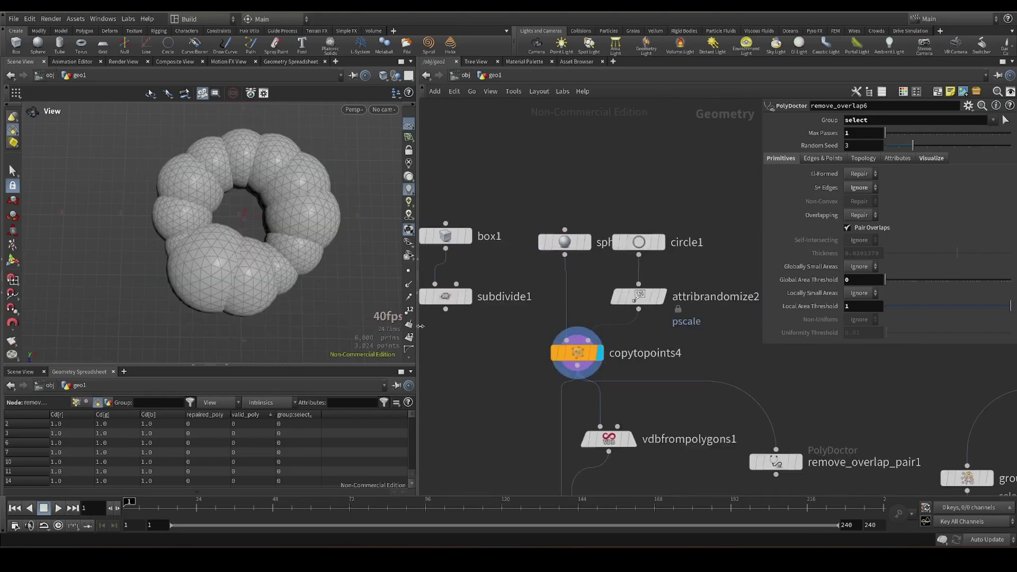
left_click_drag(299, 234, 295, 218)
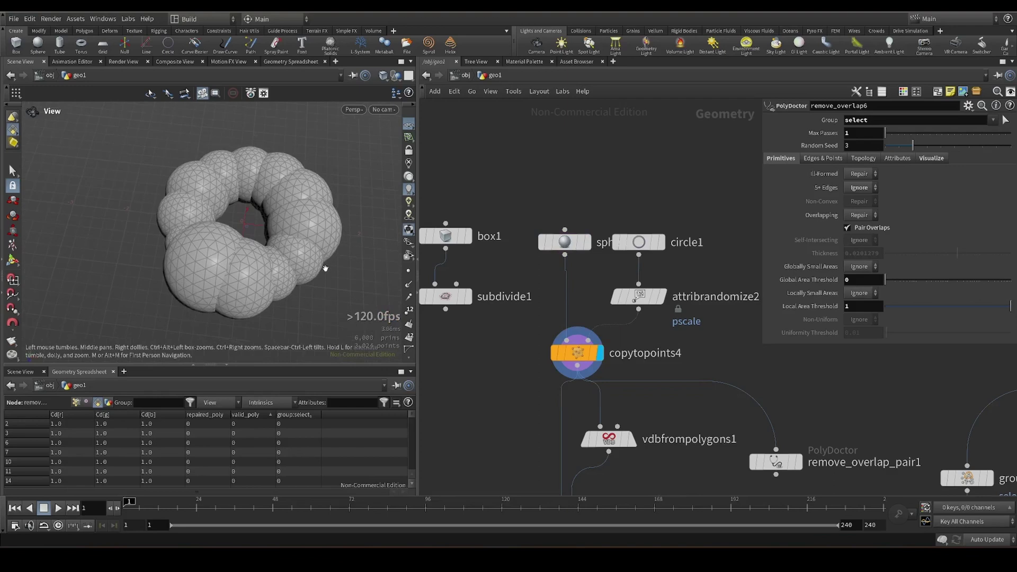
- Check sphere, circle1 and attribrandomize2's 0.8–1.5 pscale, then redisplay the copied sphere ring
middle_click_drag(594, 296, 573, 220)
left_click(546, 165)
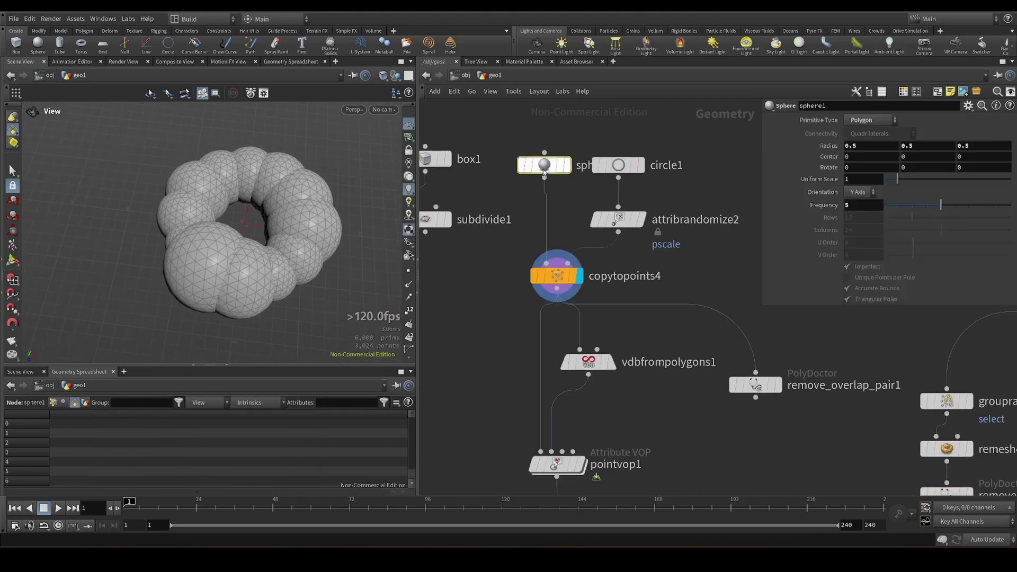
left_click(627, 169)
left_click(642, 169)
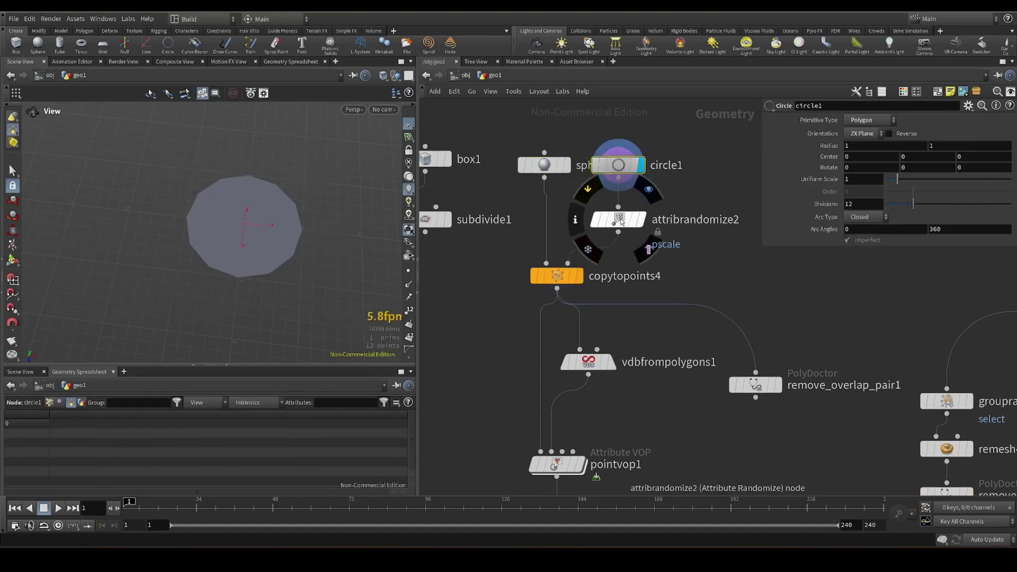
left_click(644, 218)
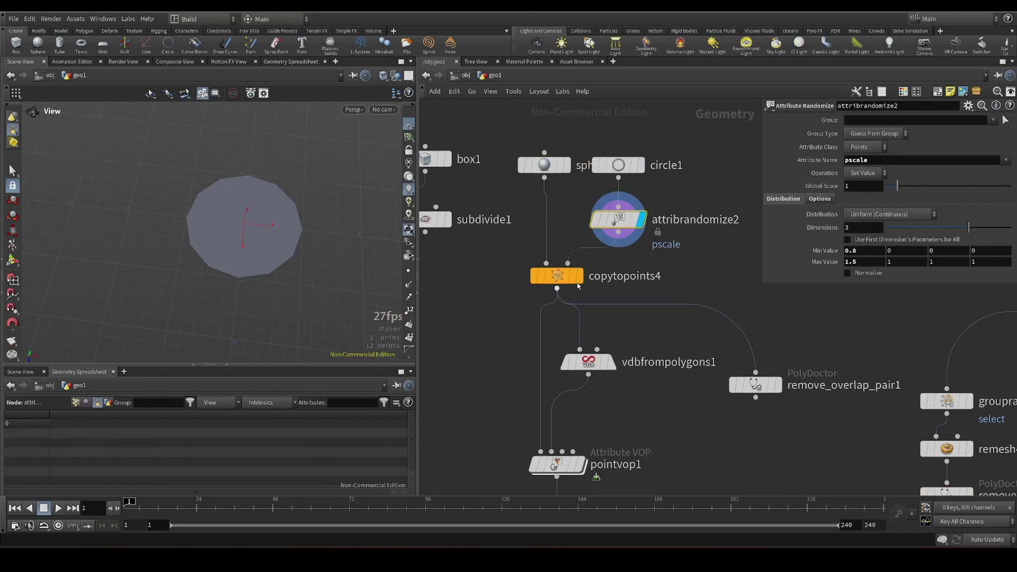
left_click(581, 275)
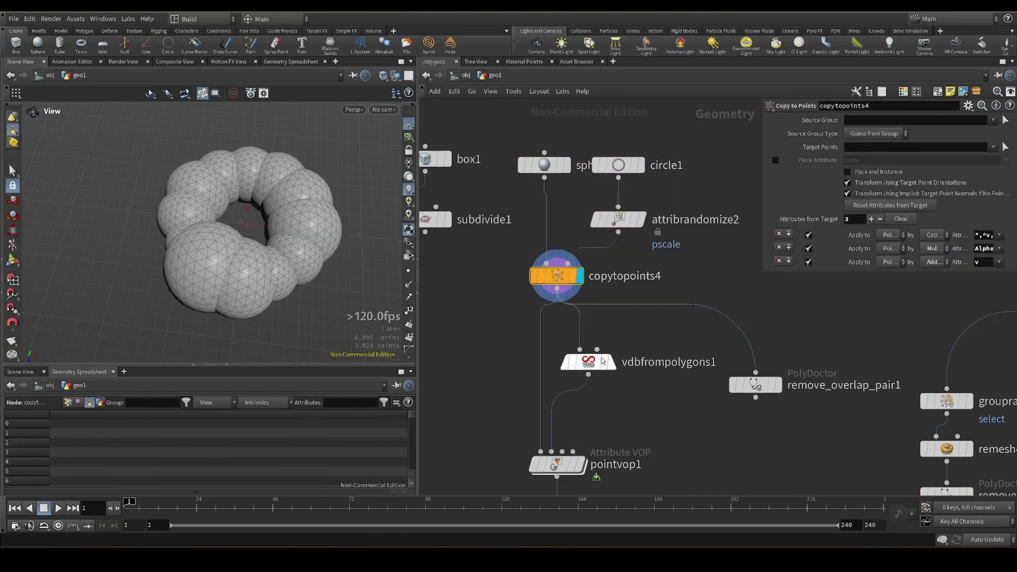
- Display remove_overlap_pair1 and orbit in on the overlapping pink spheres
middle_click_drag(603, 362, 380, 293)
left_click(533, 317)
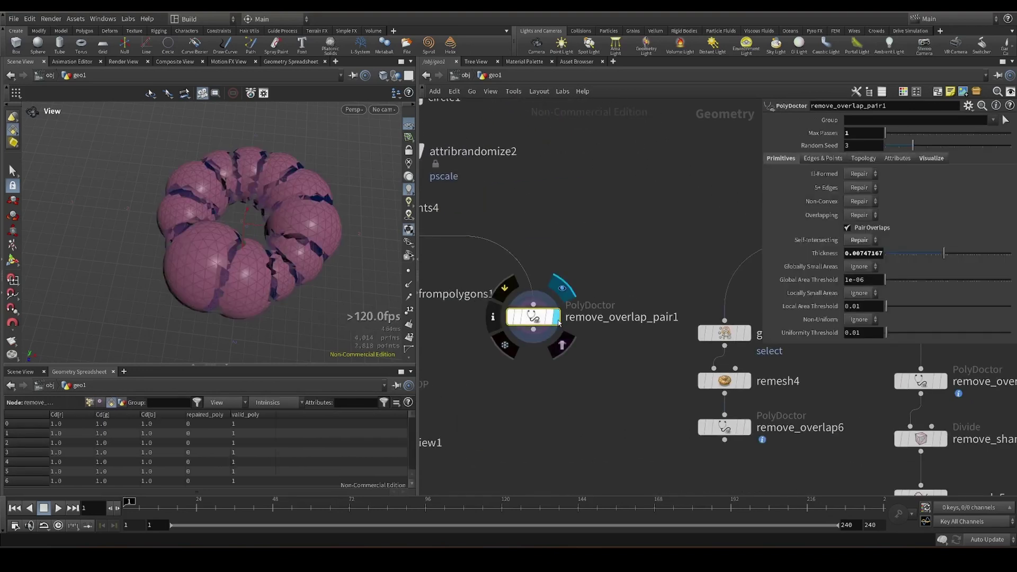
mouse_move(249, 233)
left_mouse_down()
mouse_move(250, 257)
mouse_move(304, 236)
mouse_move(206, 221)
mouse_move(248, 226)
left_mouse_up()
scroll(233, 245, "up", 6)
scroll(249, 270, "up", 2)
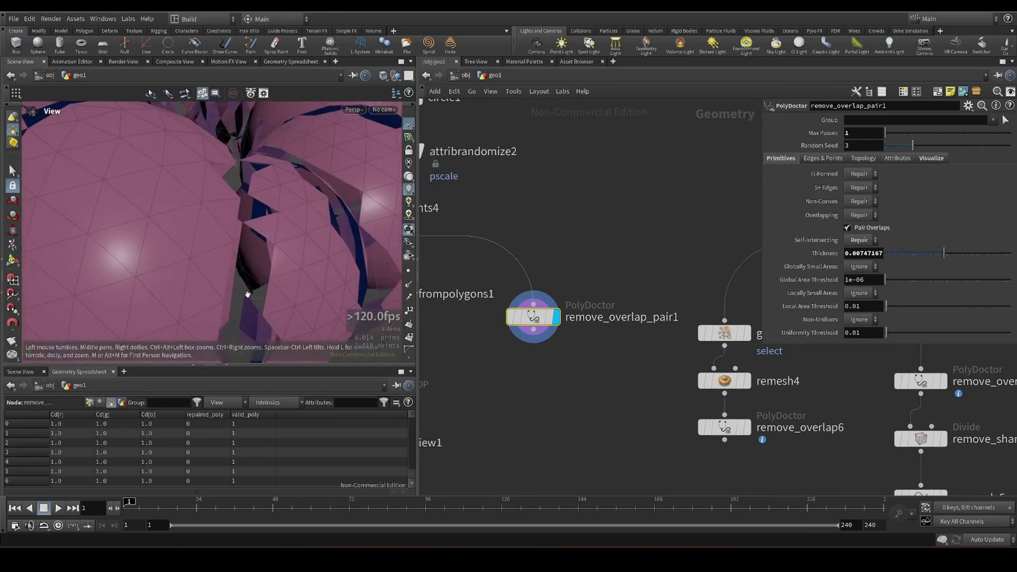
left_click_drag(247, 295, 241, 274)
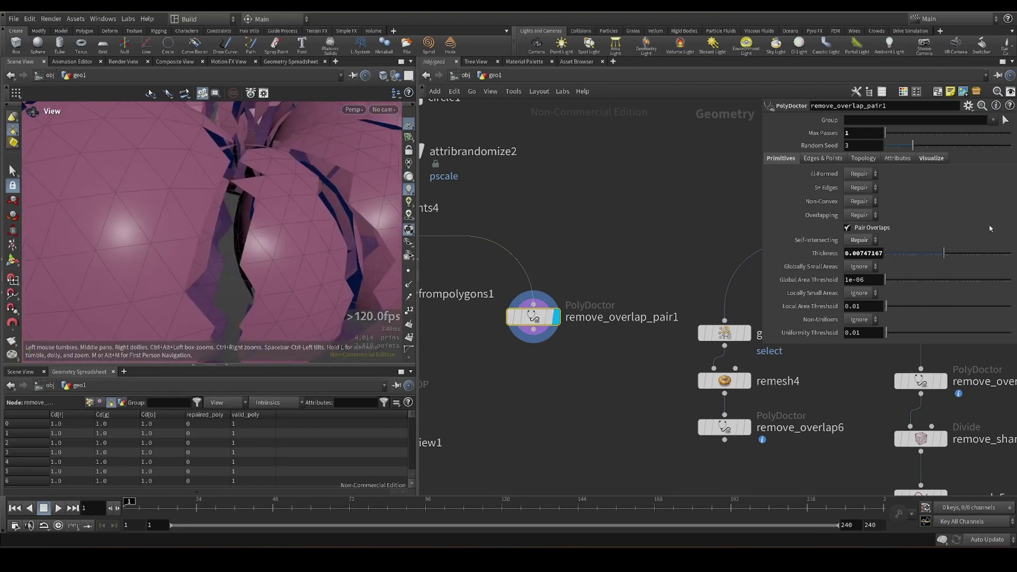
- Switch Self-Intersecting to Mark and back to Repair, then inspect the gaps between spheres
mouse_move(261, 227)
left_mouse_down()
mouse_move(228, 254)
mouse_move(273, 246)
left_mouse_up()
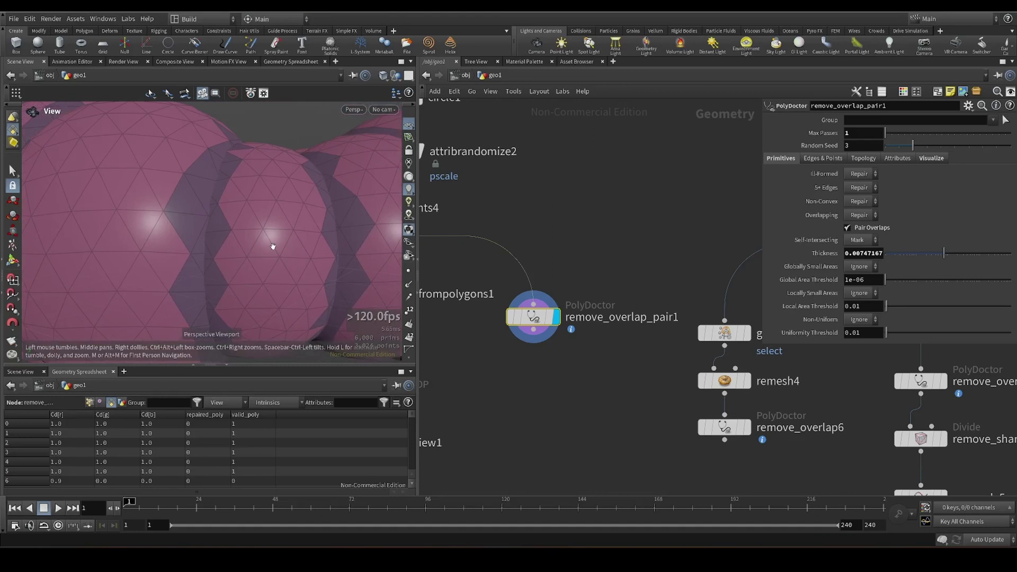
key("ctrl+z")
mouse_move(297, 256)
left_mouse_down()
mouse_move(307, 270)
mouse_move(245, 239)
mouse_move(324, 199)
mouse_move(288, 209)
mouse_move(297, 211)
left_mouse_up()
scroll(246, 238, "up", 3)
scroll(245, 242, "down", 5)
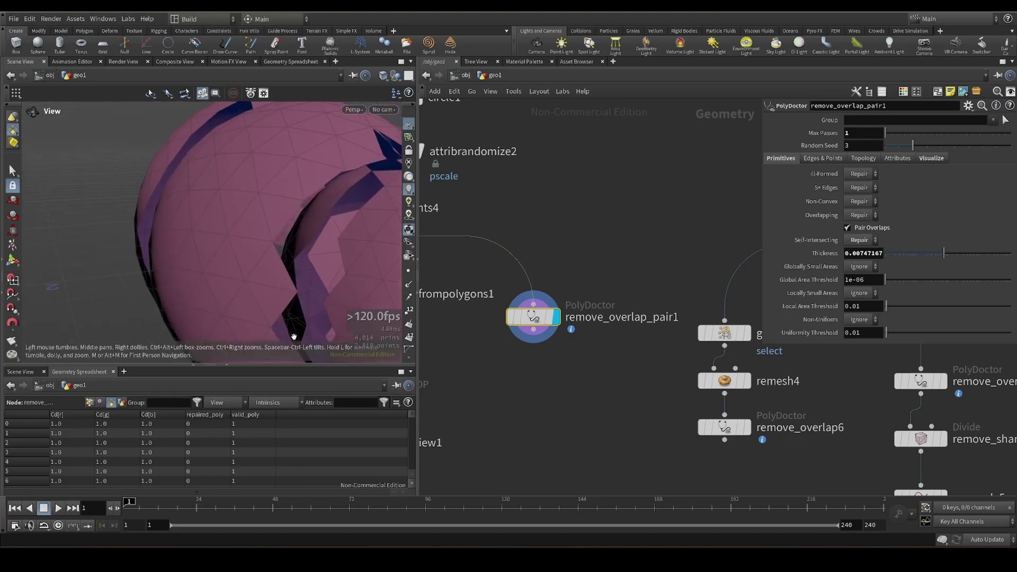
mouse_move(294, 337)
left_mouse_down()
mouse_move(318, 220)
mouse_move(256, 182)
mouse_move(310, 163)
mouse_move(227, 232)
mouse_move(245, 242)
mouse_move(220, 219)
mouse_move(275, 225)
left_mouse_up()
scroll(295, 199, "down", 4)
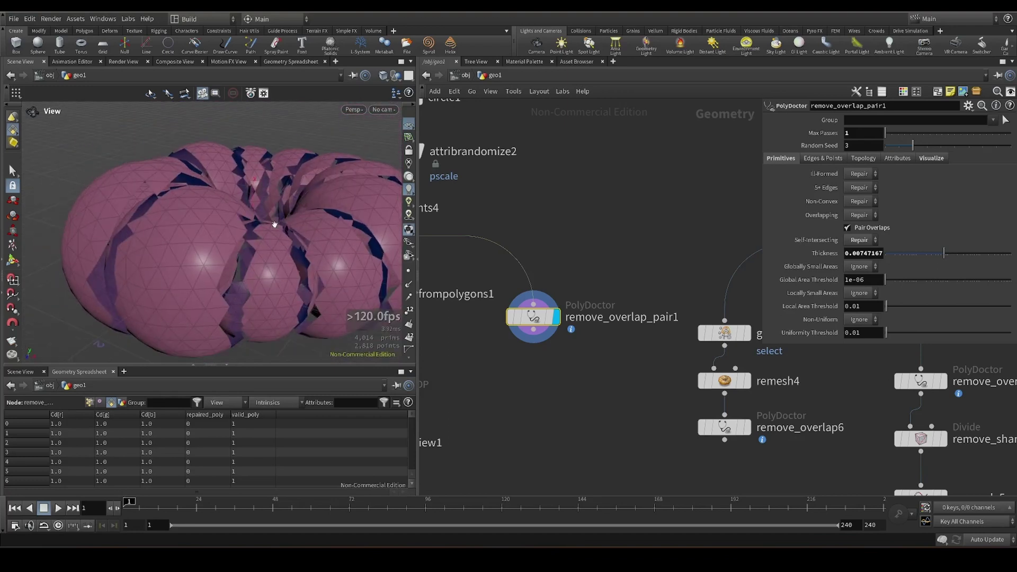
middle_click_drag(511, 376, 612, 333)
scroll(610, 328, "down", 3)
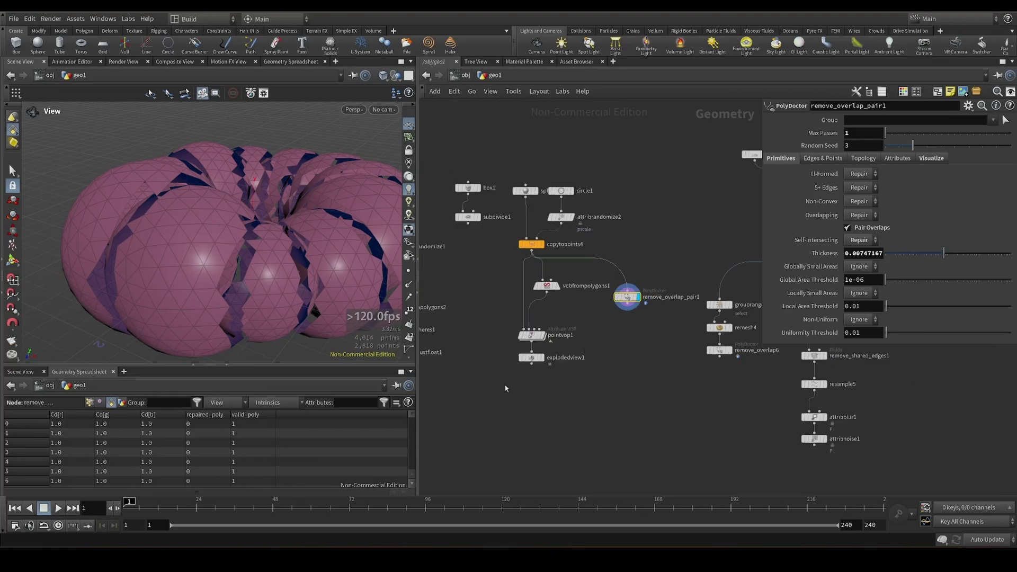
scroll(583, 333, "up", 3)
- View explodedview1 from the top and pull the pieces into a tight ring at Uniform Scale 0.28
left_click(585, 333)
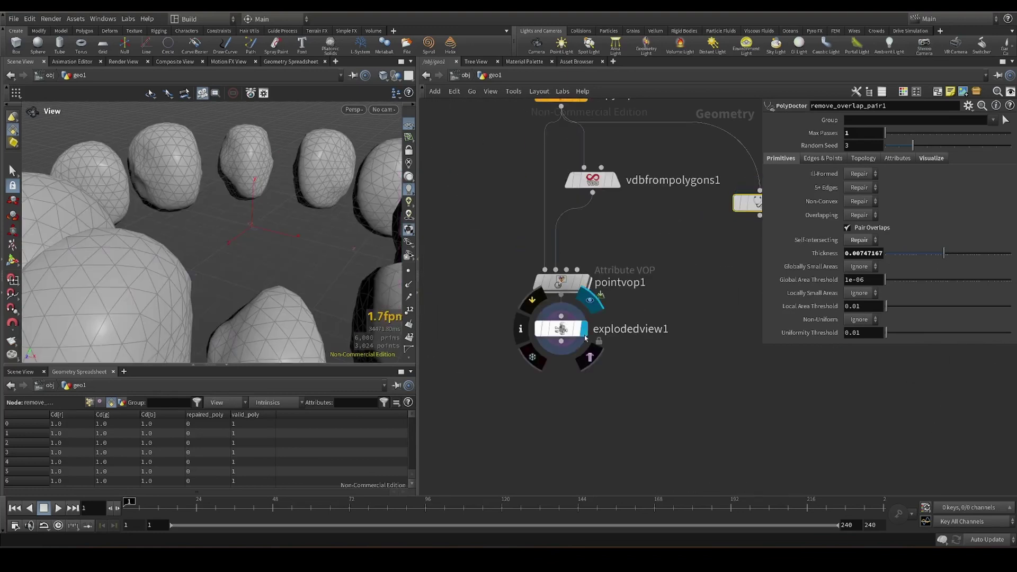
left_click(585, 282)
left_click_drag(293, 259, 328, 249)
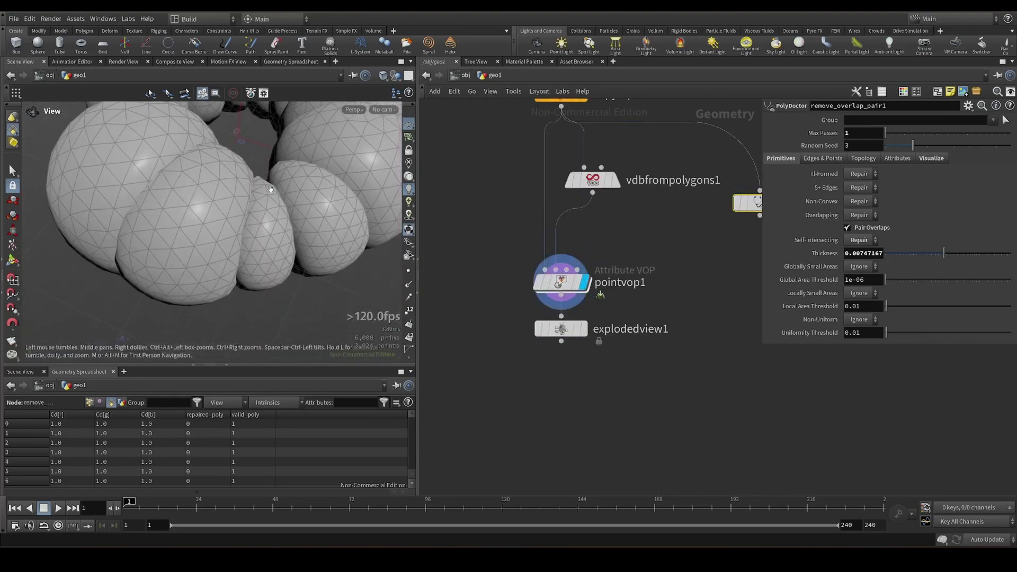
left_click(585, 329)
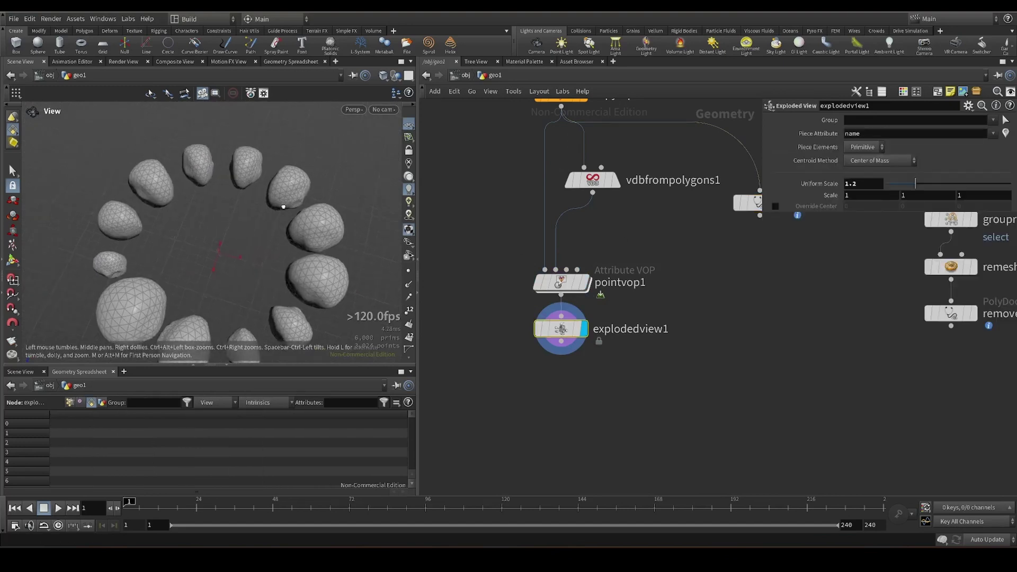
left_click_drag(916, 184, 893, 184)
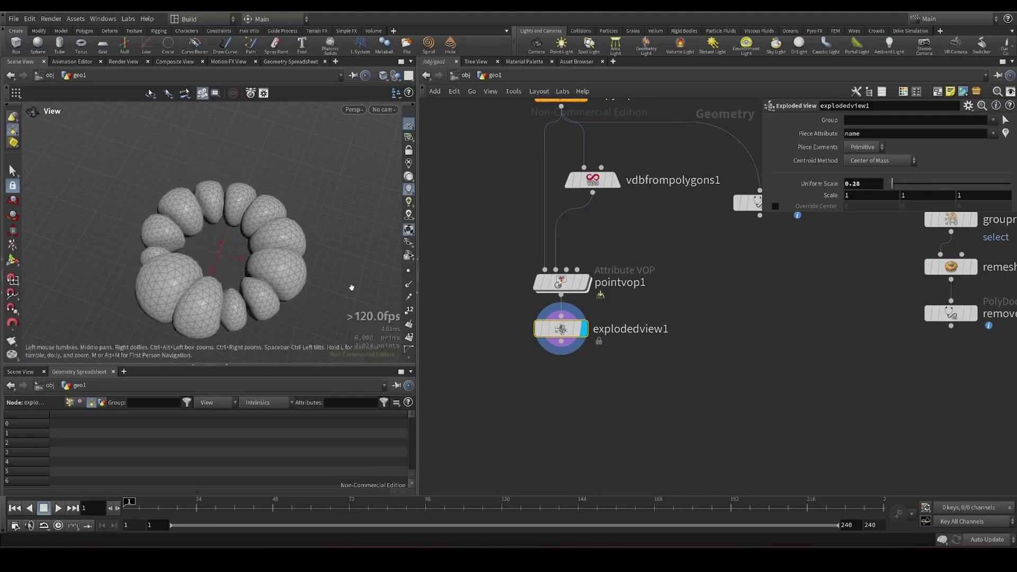
left_click_drag(308, 276, 289, 237)
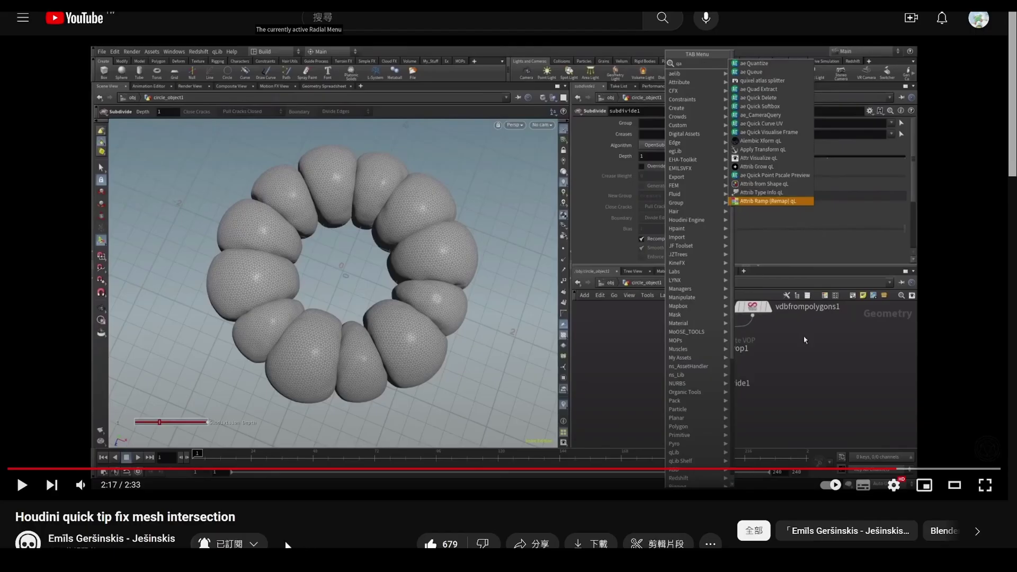
- Clear the stray text selection, resume the mesh-intersection tutorial and watch it full screen
left_click_drag(48, 538, 176, 541)
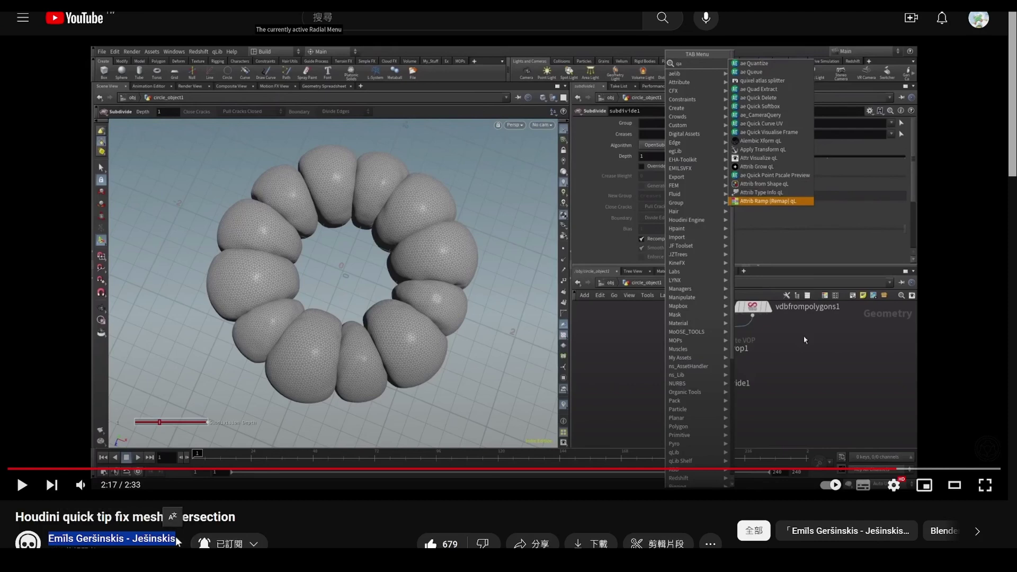
left_click(271, 518)
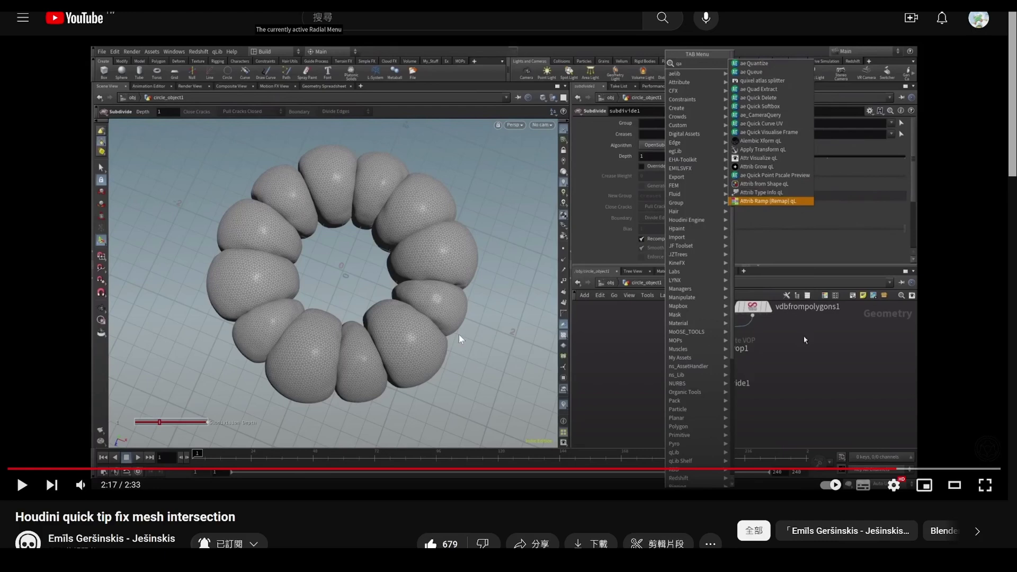
left_click(835, 337)
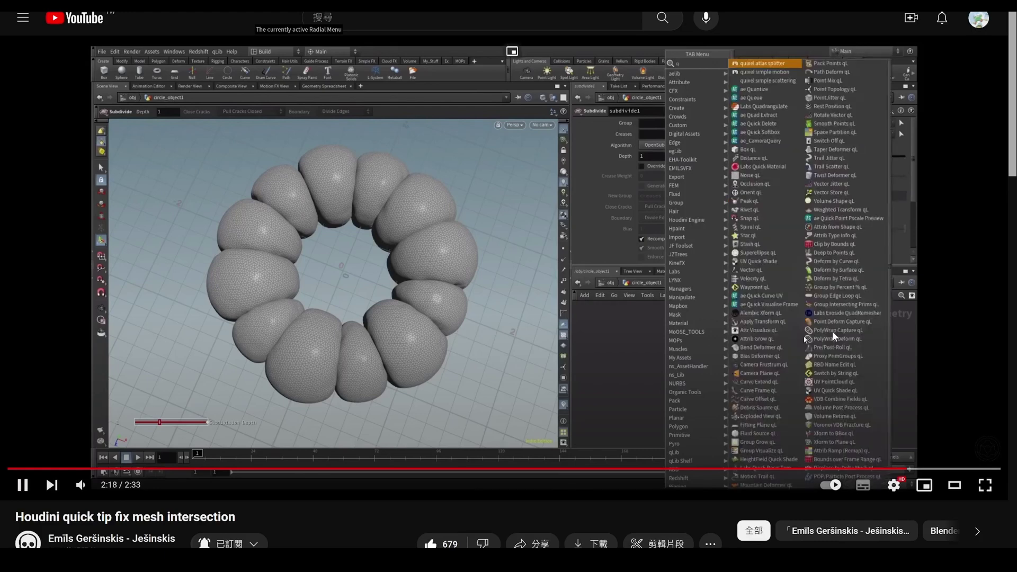
double_click(833, 333)
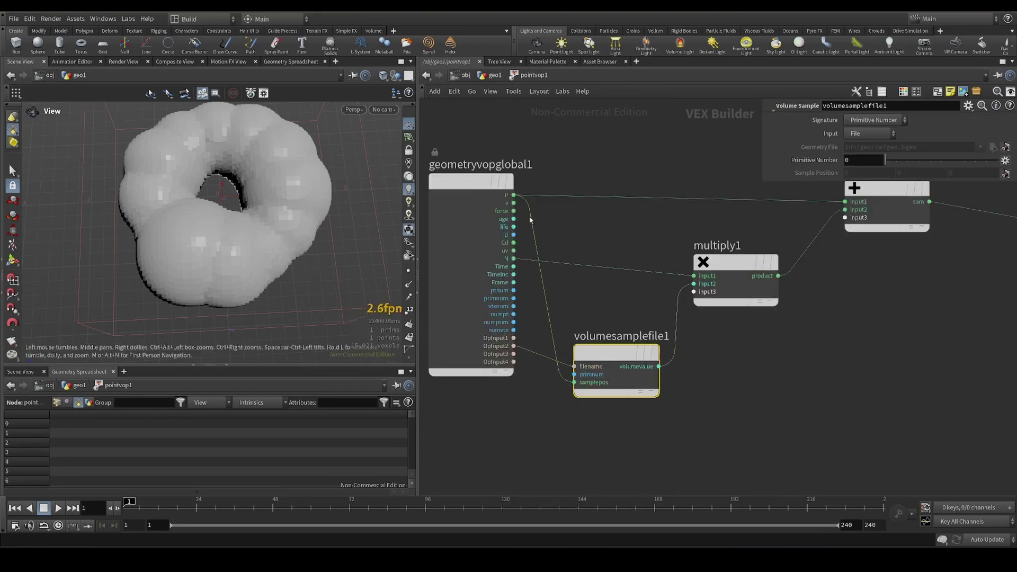
middle_click_drag(519, 258, 513, 296)
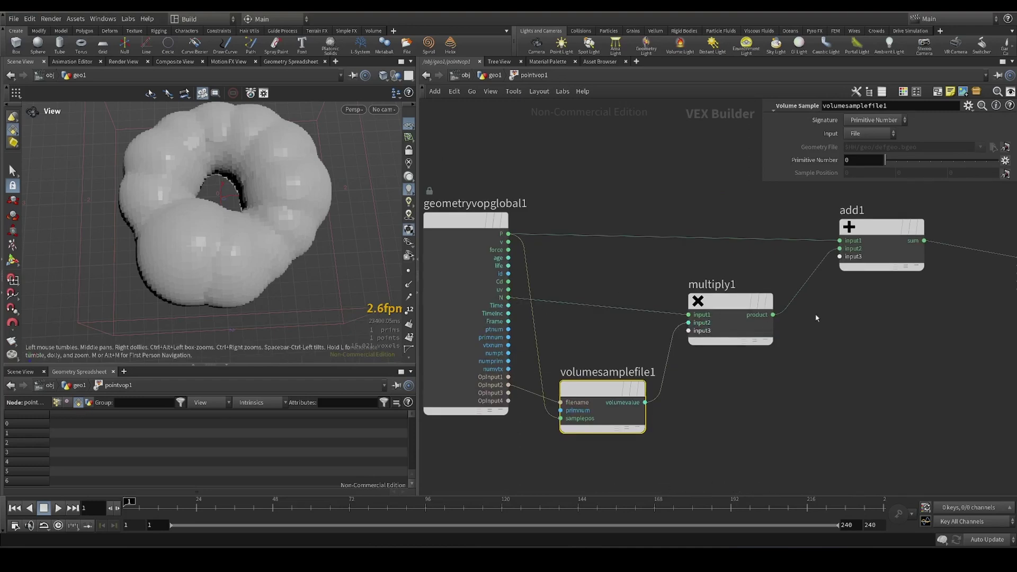
mouse_move(818, 316)
middle_mouse_down()
mouse_move(746, 365)
mouse_move(774, 389)
middle_mouse_up()
scroll(696, 367, "down", 3)
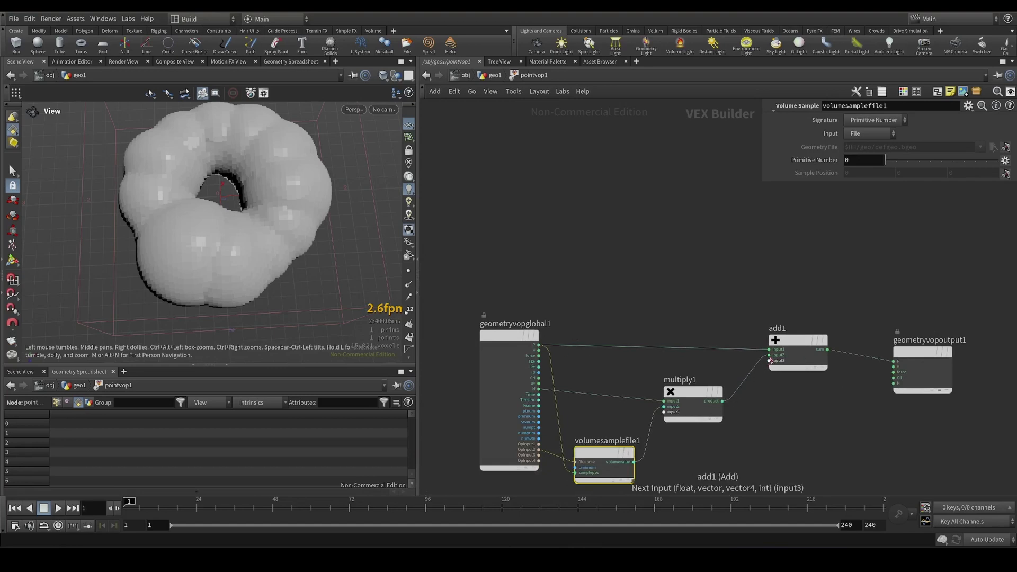
middle_click_drag(833, 404, 774, 407)
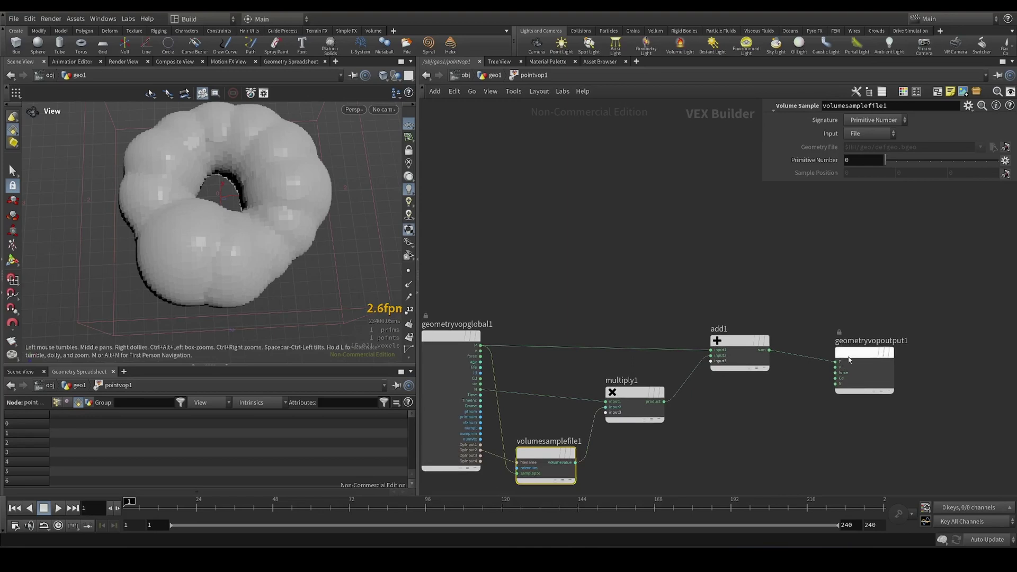
left_click(864, 371)
key("u")
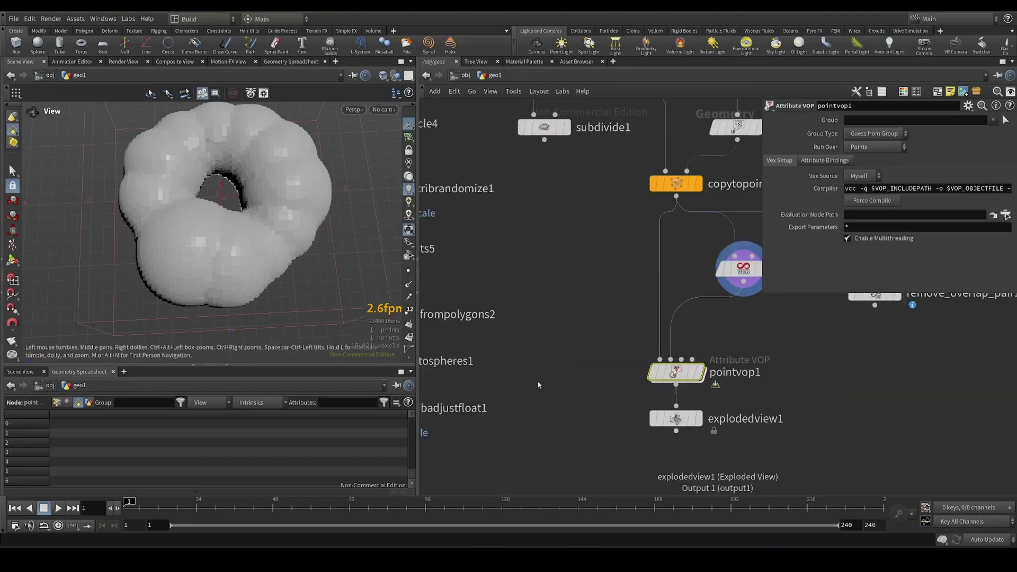
- Raise explodedview1's Uniform Scale to 0.73 to spread the ring pieces further apart
left_click(709, 367)
left_click(688, 412)
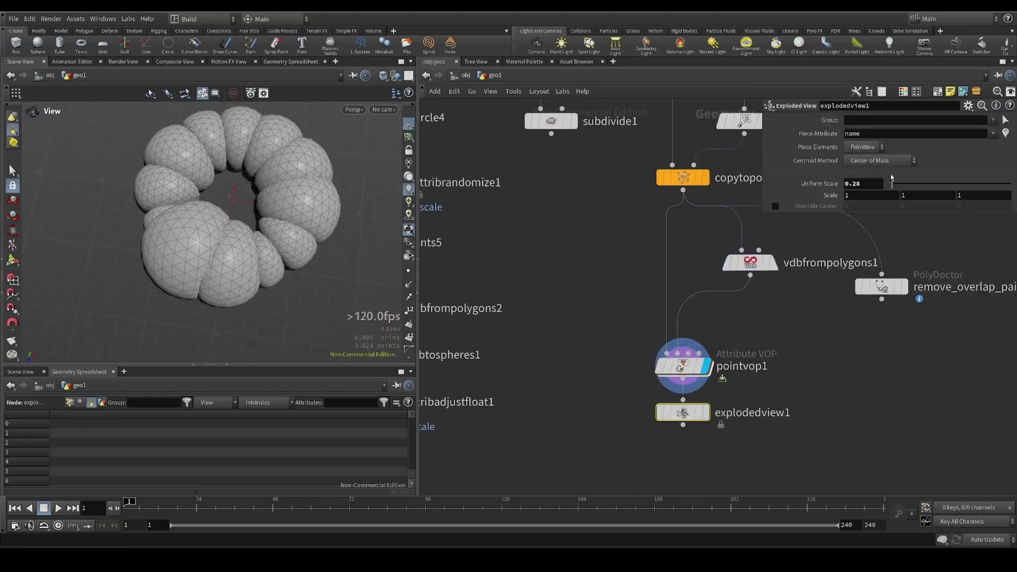
left_click_drag(893, 184, 904, 183)
key("r")
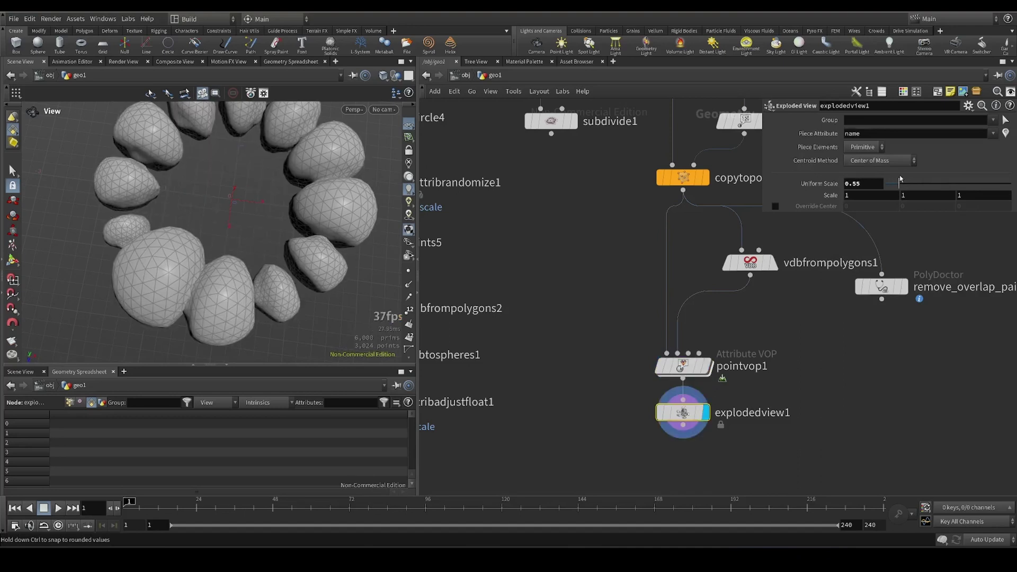
scroll(320, 212, "up", 3)
scroll(320, 211, "up", 3)
left_click_drag(320, 211, 126, 179)
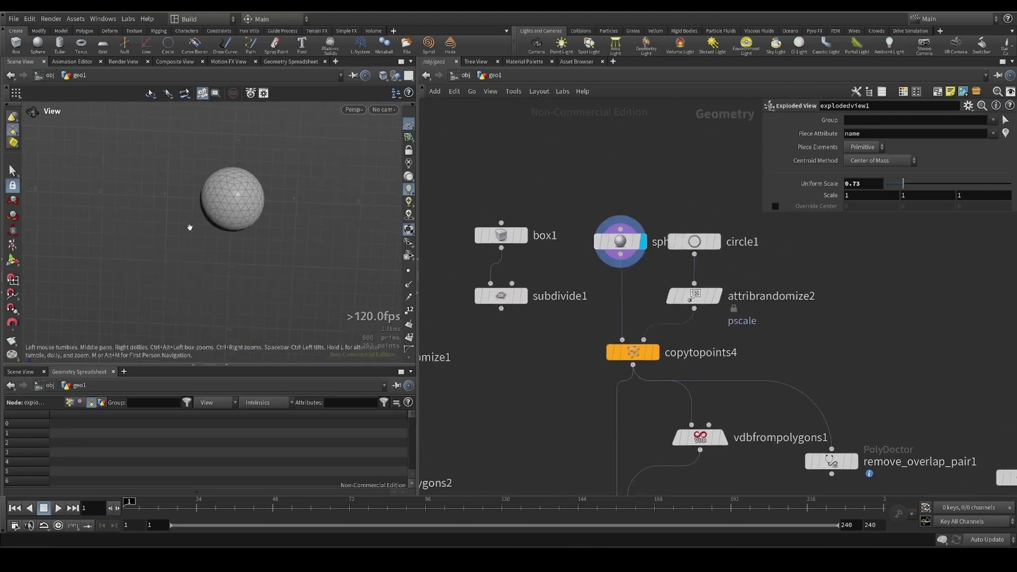
- Orbit around the single source sphere and zoom the network out
left_click_drag(190, 227, 209, 203)
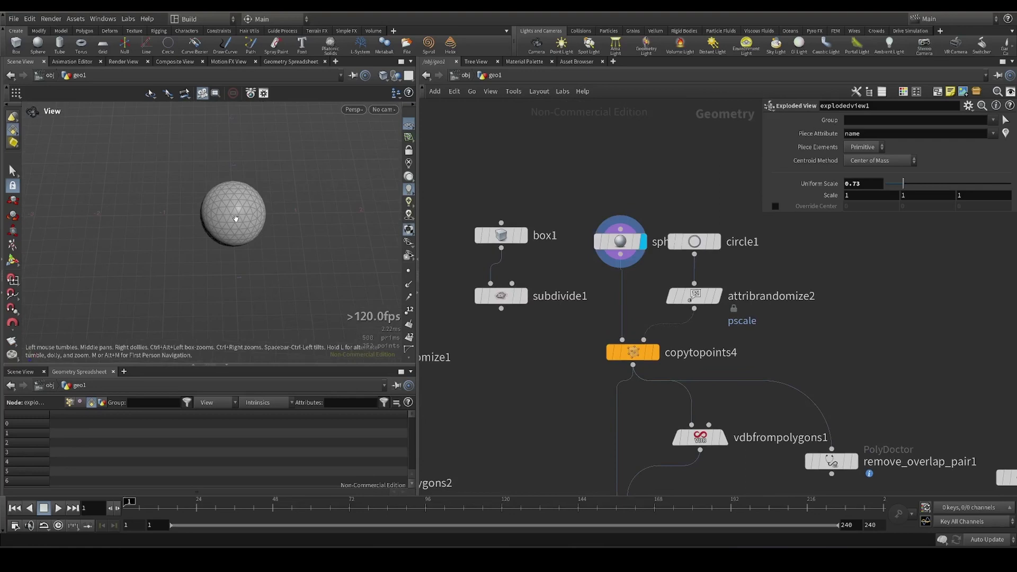
scroll(534, 339, "down", 2)
scroll(535, 275, "down", 2)
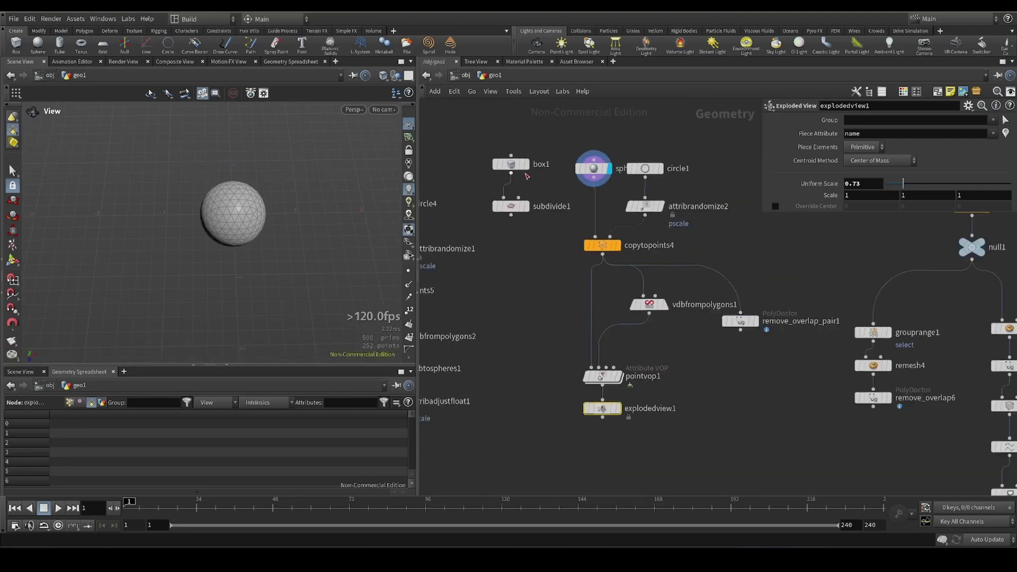
- Step through box1, subdivide1, pointvop1 and the exploded ring of cubes
left_click(525, 164)
left_click(525, 206)
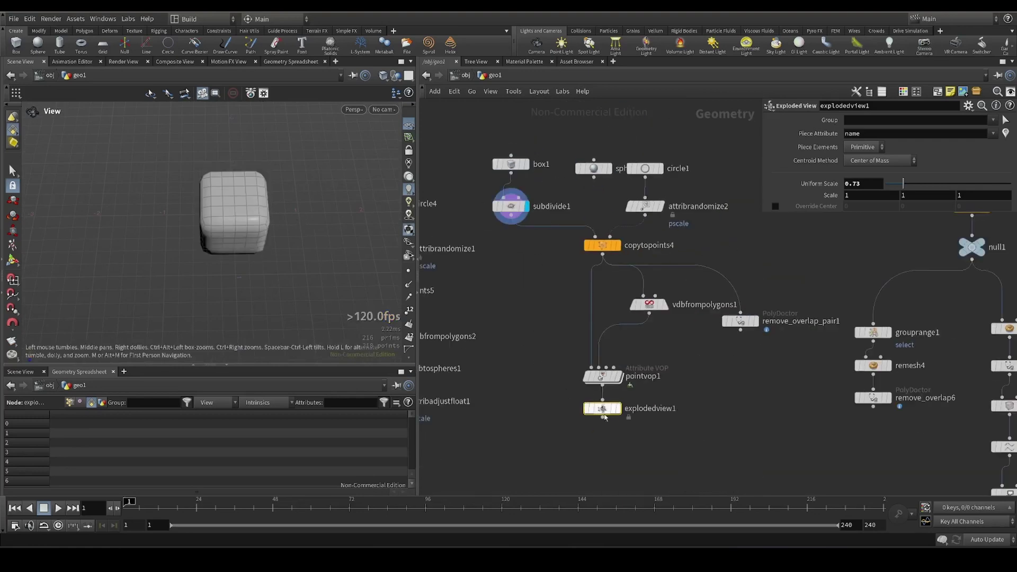
left_click(619, 377)
mouse_move(244, 228)
left_mouse_down()
mouse_move(276, 259)
mouse_move(258, 234)
left_mouse_up()
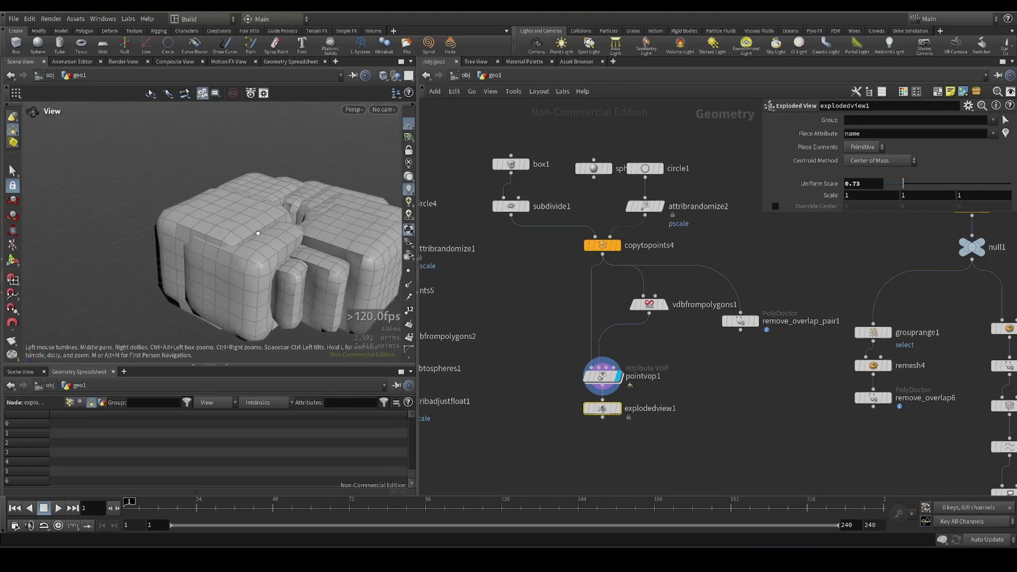
left_click(617, 409)
- Raise subdivide1 depth to 2 and view the cube ring from nearly top-down
left_click(511, 206)
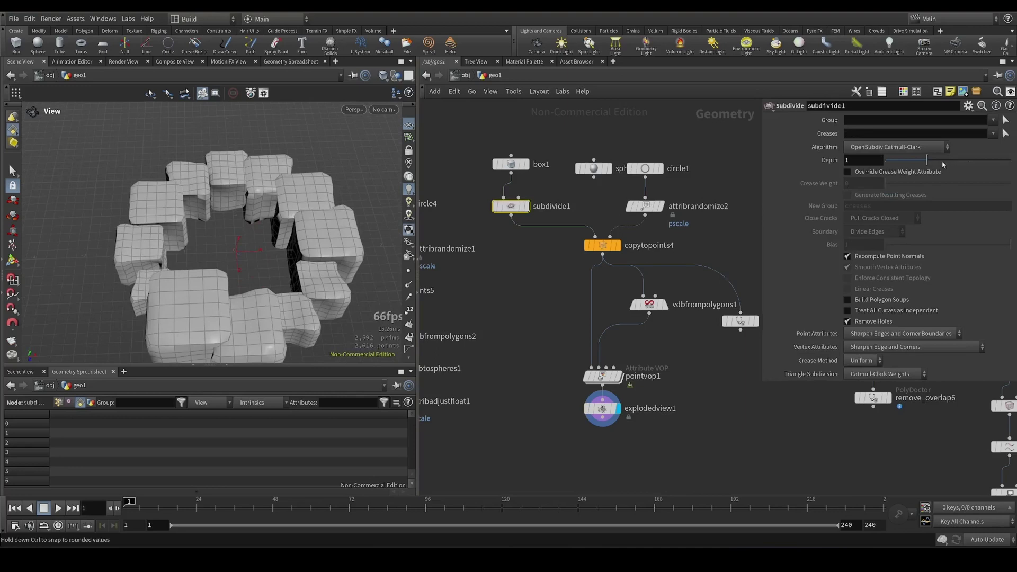
left_click_drag(944, 164, 969, 162)
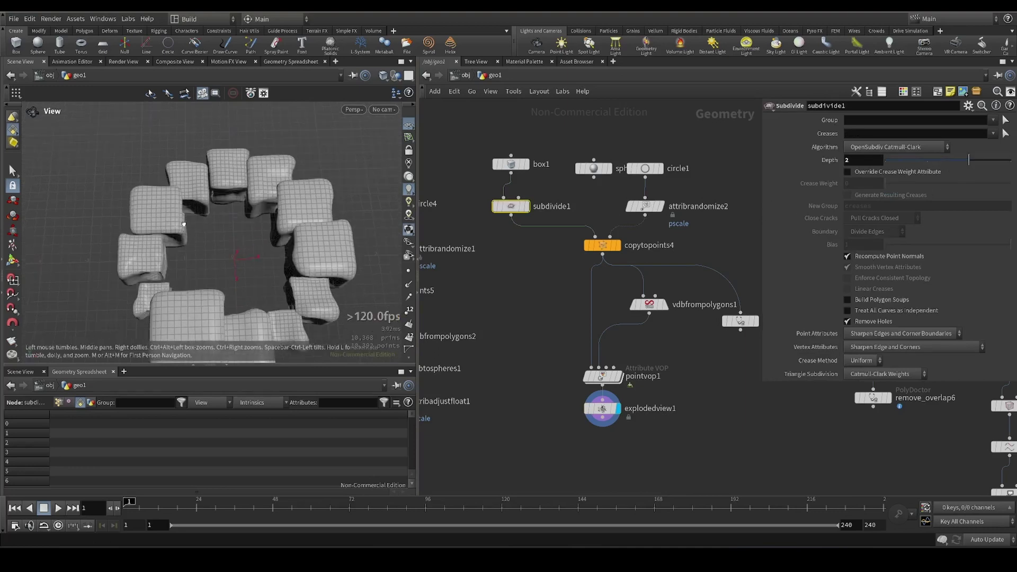
scroll(179, 218, "up", 2)
middle_click_drag(242, 250, 256, 217)
scroll(256, 217, "up", 2)
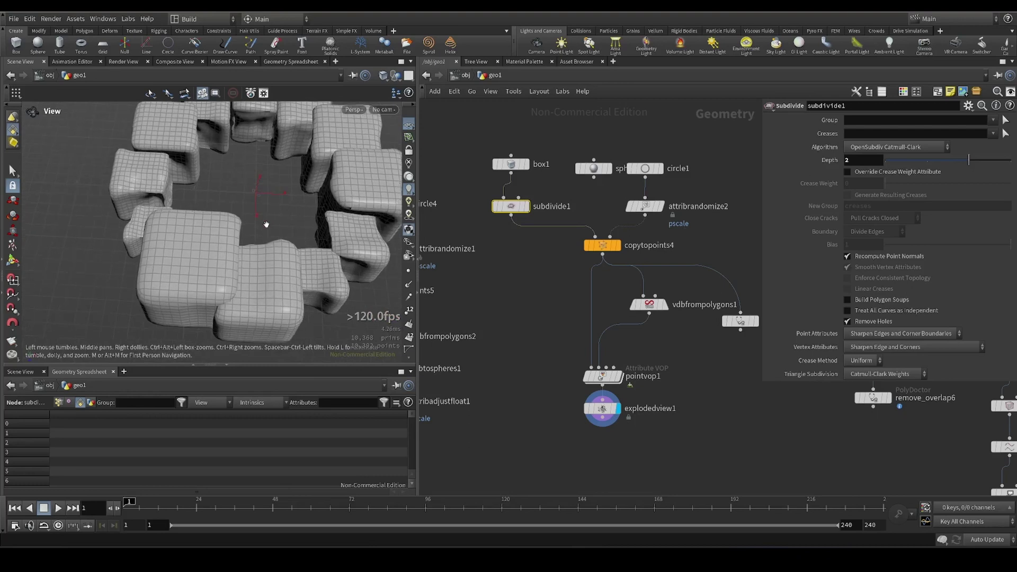
left_click_drag(267, 225, 476, 341)
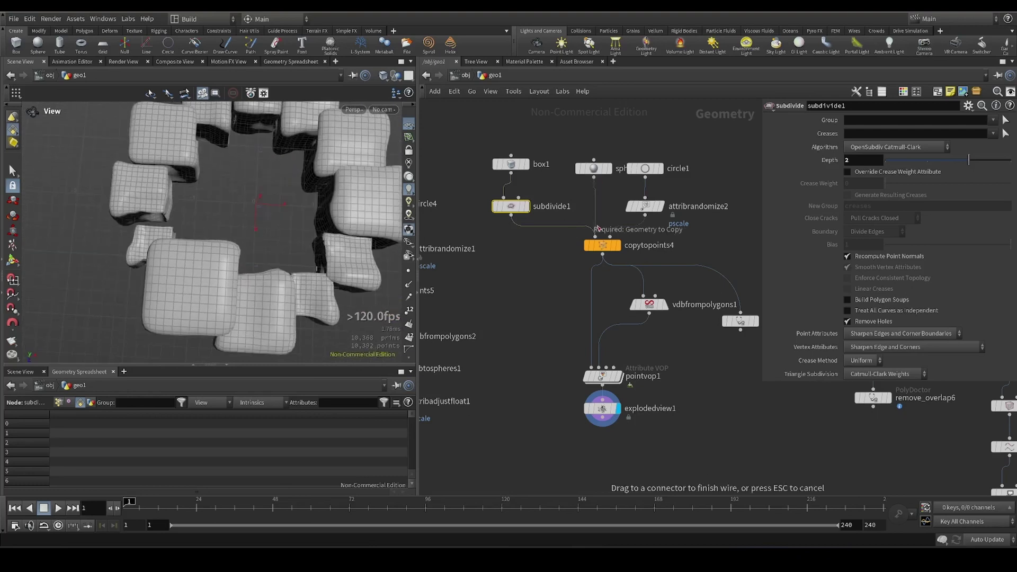
- Rewire copytopoints4 to copy the sphere instead of cubes and select vdbfrompolygons1
left_click_drag(594, 176, 595, 237)
left_click_drag(140, 234, 472, 273)
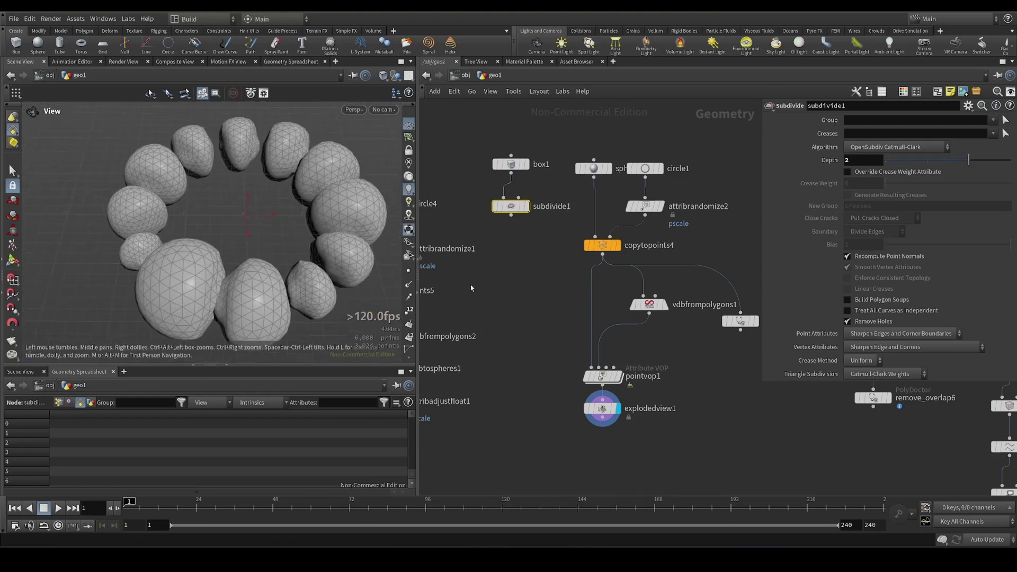
left_click(649, 307)
- Display sphere2, circle4, copytopoints5, vdbfrompolygons2 and vdbtospheres1 in turn
mouse_move(497, 288)
middle_mouse_down()
mouse_move(626, 315)
mouse_move(686, 314)
middle_mouse_up()
left_click(525, 229)
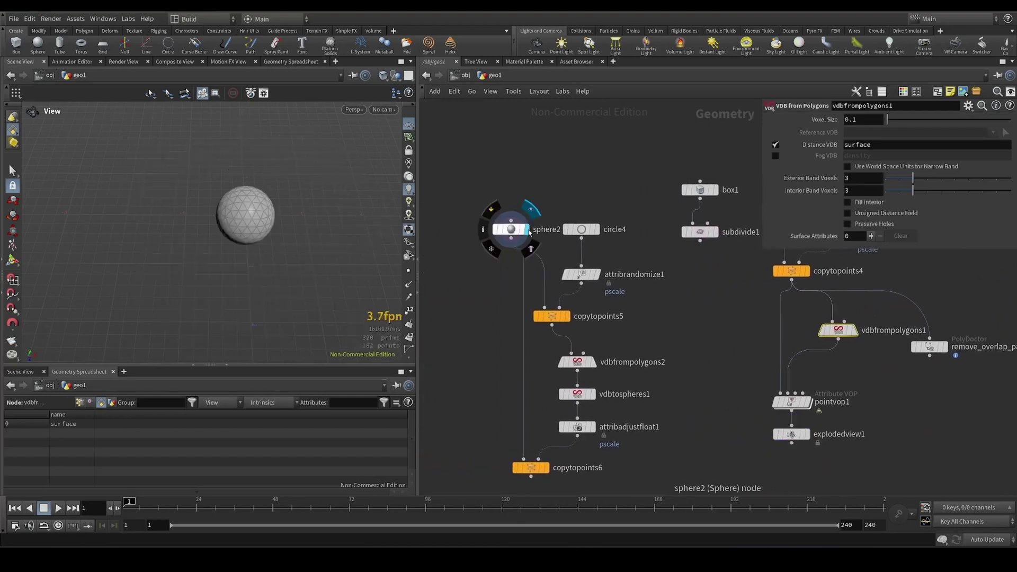
left_click(601, 210)
mouse_move(580, 274)
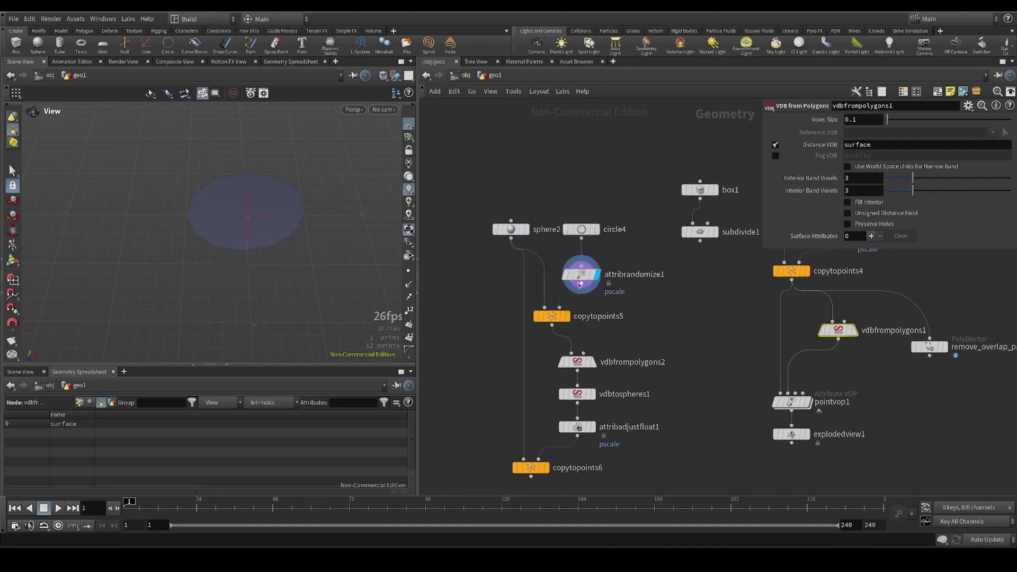
left_click(568, 317)
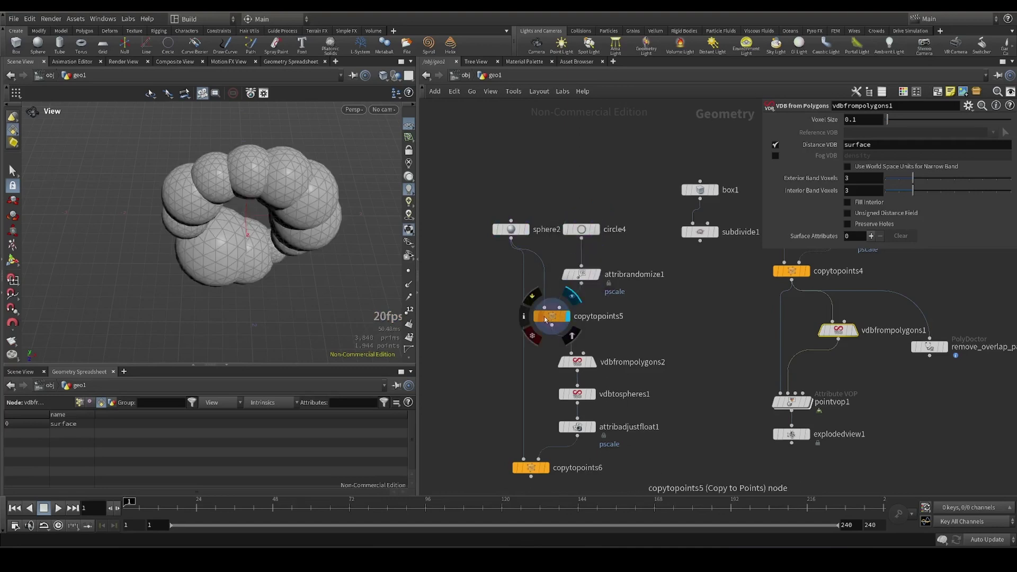
left_click_drag(270, 242, 274, 211)
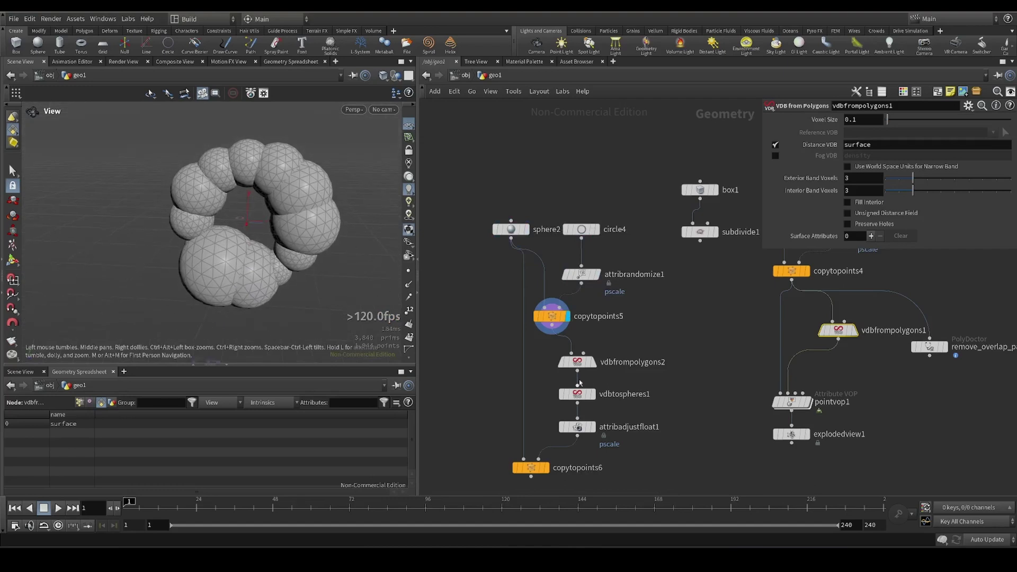
scroll(586, 466, "up", 3)
left_click(599, 318)
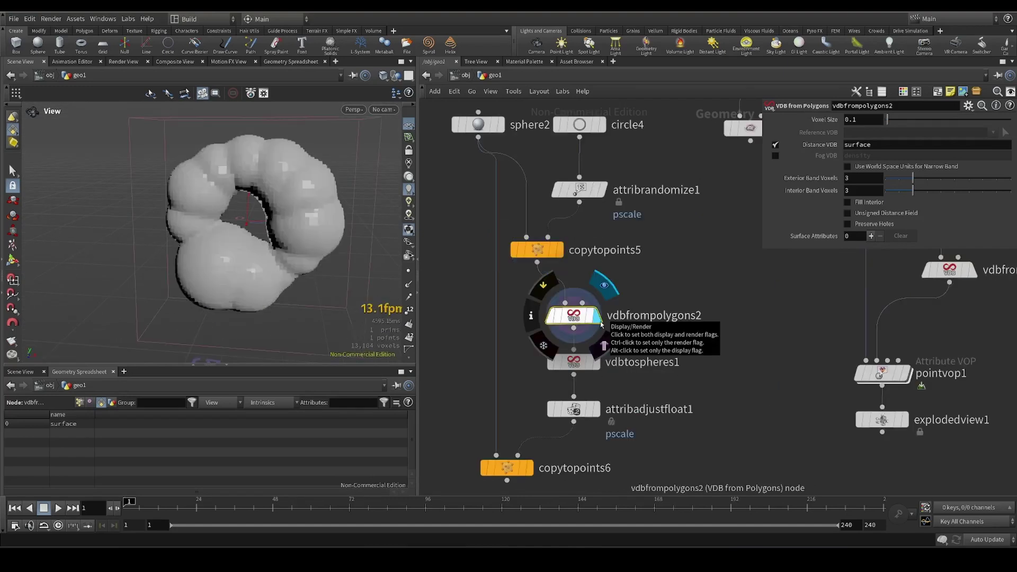
left_click(574, 362)
- Try turning on Overlapping in vdbtospheres1, then undo it back off
left_click(598, 362)
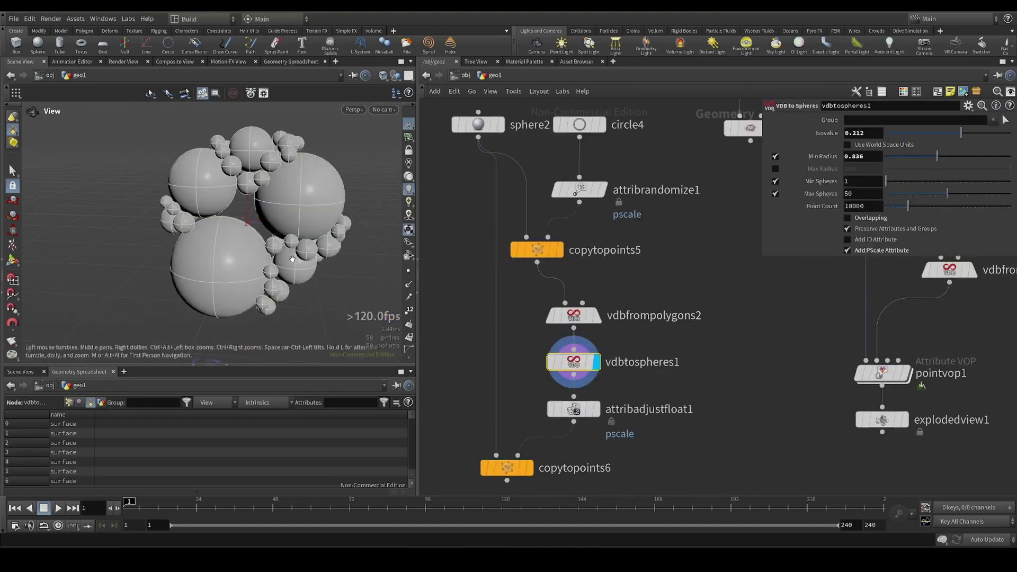
left_click_drag(292, 259, 228, 227)
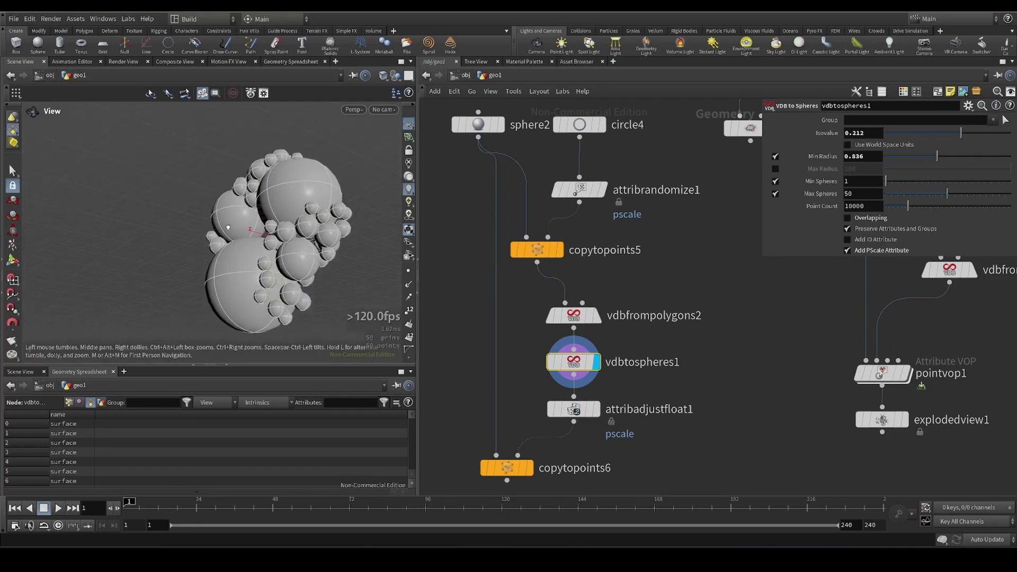
right_click_drag(228, 228, 272, 256)
left_click_drag(272, 258, 297, 249)
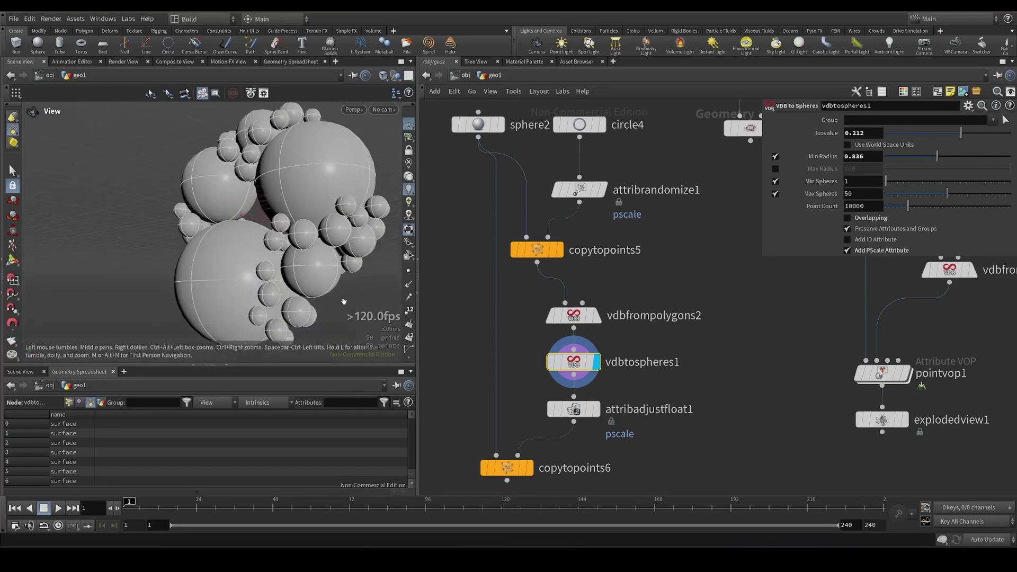
left_click(848, 219)
mouse_move(230, 244)
left_mouse_down()
mouse_move(226, 262)
mouse_move(251, 218)
mouse_move(276, 212)
left_mouse_up()
key("ctrl+z")
- Set Min Radius to 0.731, show point pscale values, and inspect sphere2
left_click_drag(938, 159, 968, 158)
mouse_move(982, 157)
left_mouse_down()
mouse_move(1006, 156)
mouse_move(931, 155)
left_mouse_up()
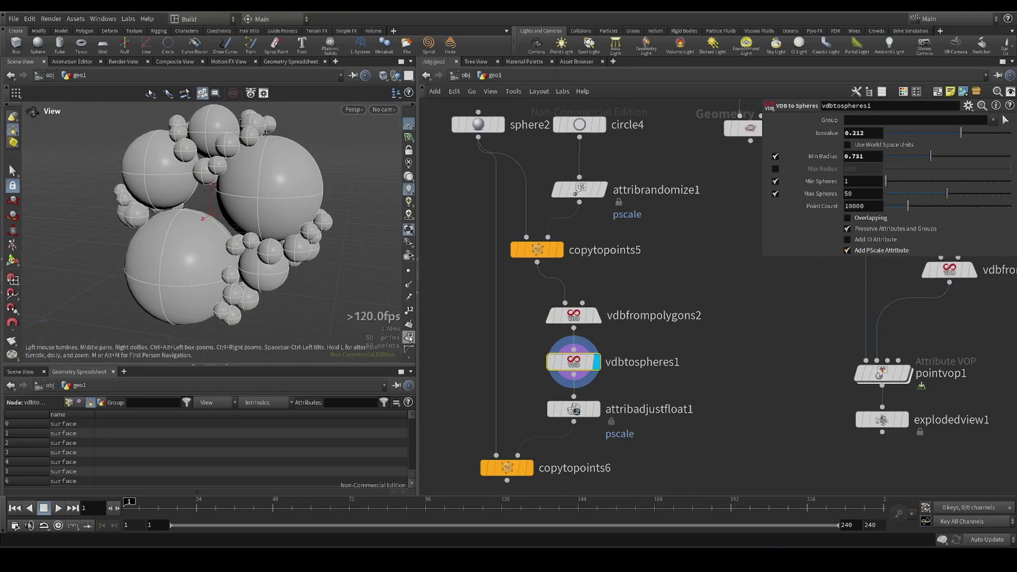
left_click_drag(264, 266, 281, 262)
left_click(69, 402)
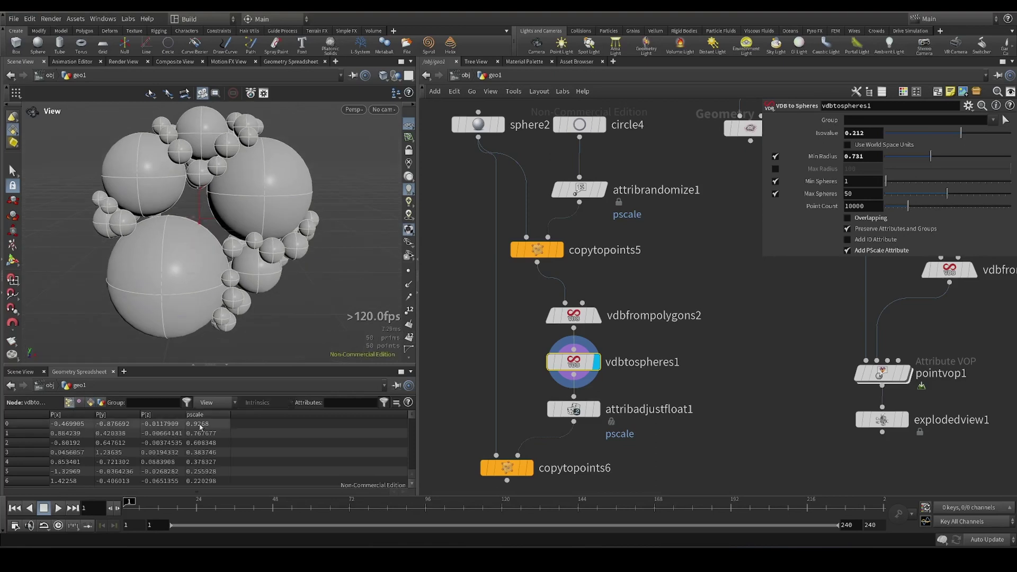
left_click(479, 124)
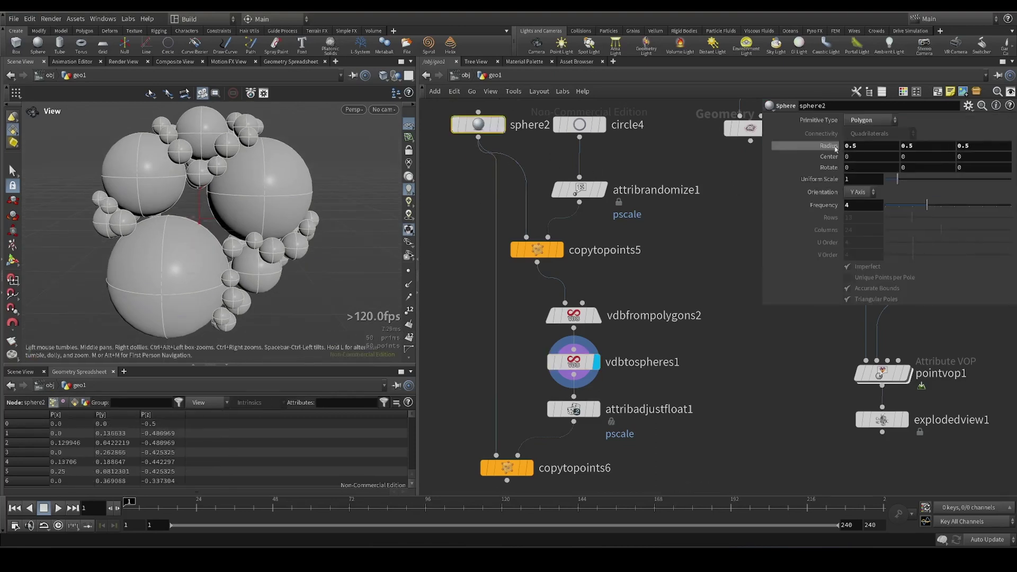
- Enable attribadjustfloat1 to double pscale and view enlarged spheres in copytopoints6
left_click(574, 409)
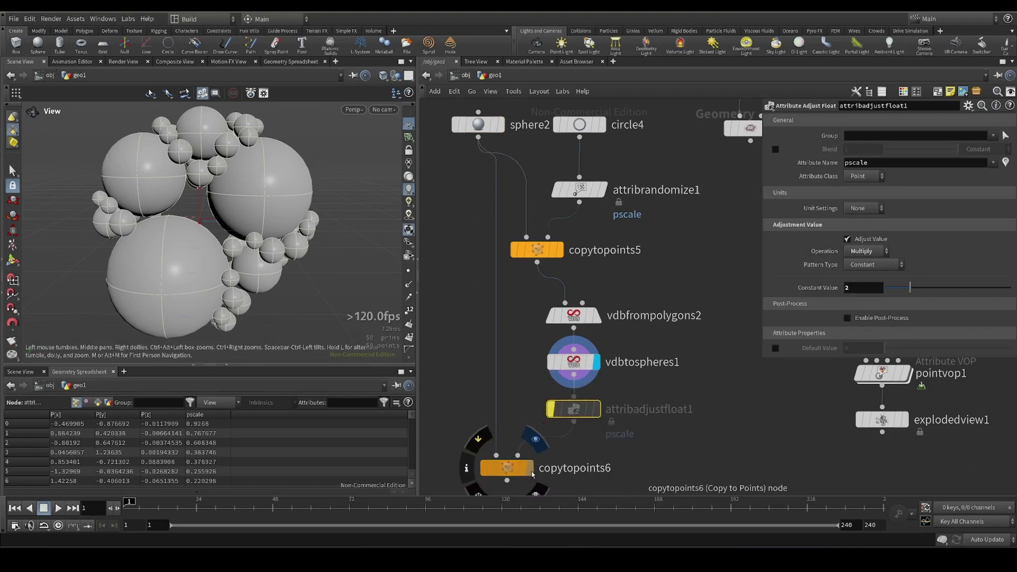
left_click(529, 468)
left_click_drag(268, 247, 251, 239)
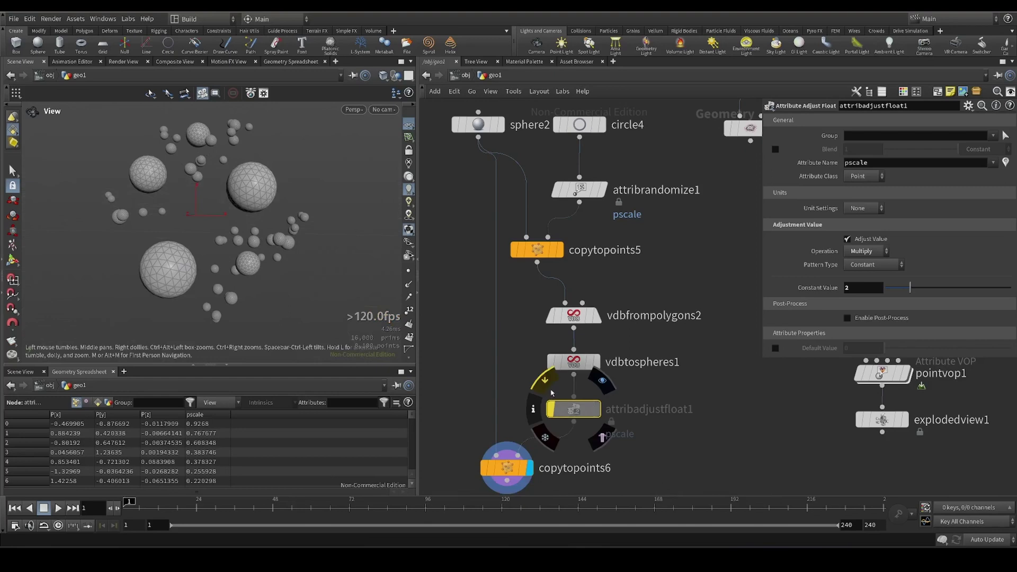
left_click(551, 409)
left_click(491, 466)
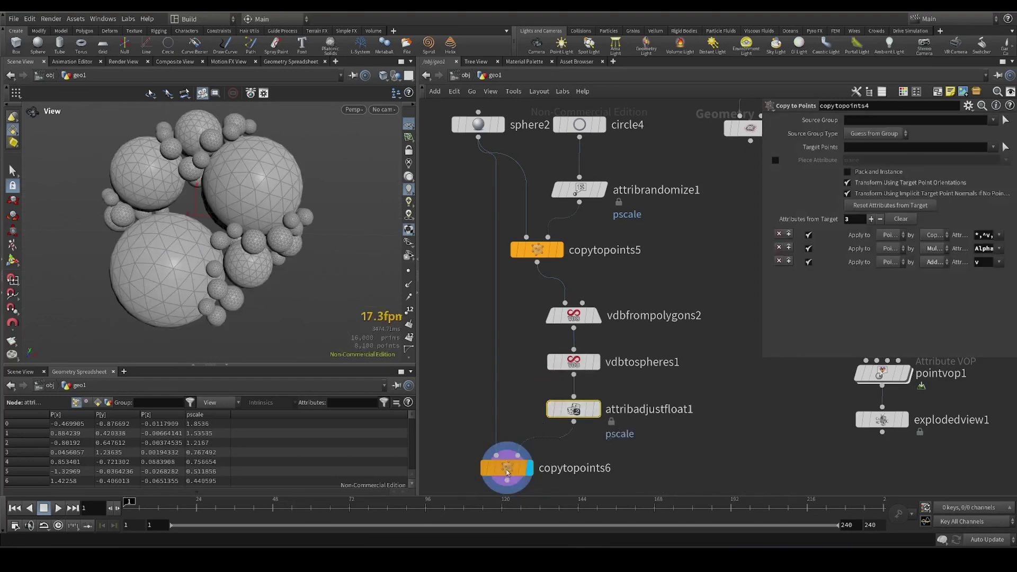
left_click_drag(233, 237, 244, 248)
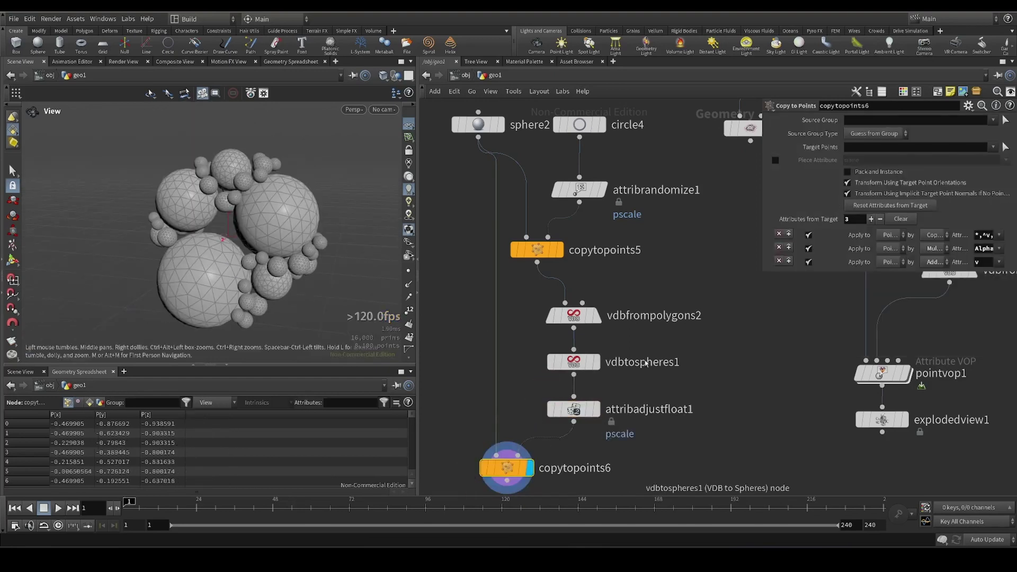
- Compare vdbtospheres1 and copytopoints6 outputs and open each node's info
left_click(596, 362)
left_click(529, 469)
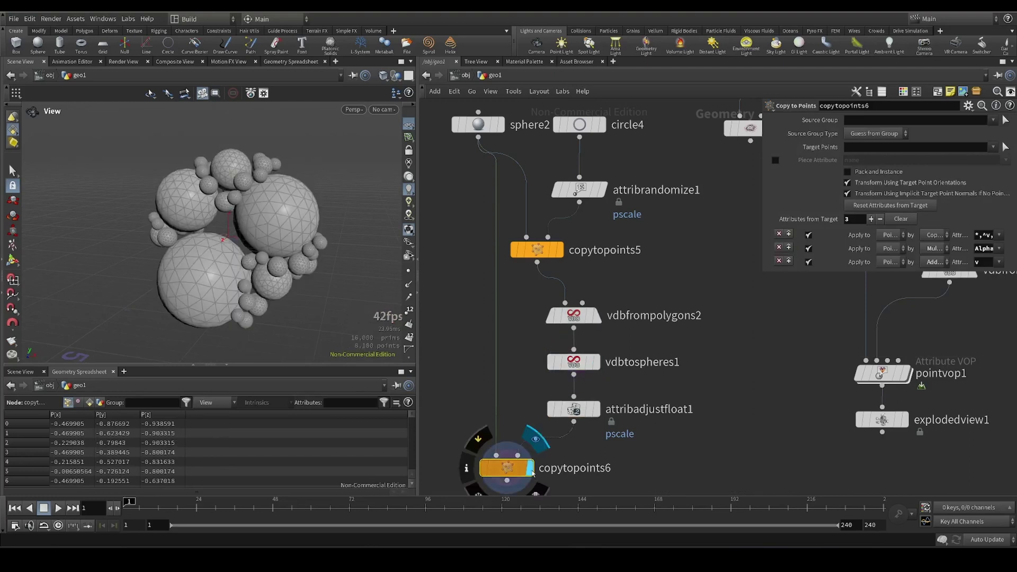
left_click(596, 363)
left_click(590, 364)
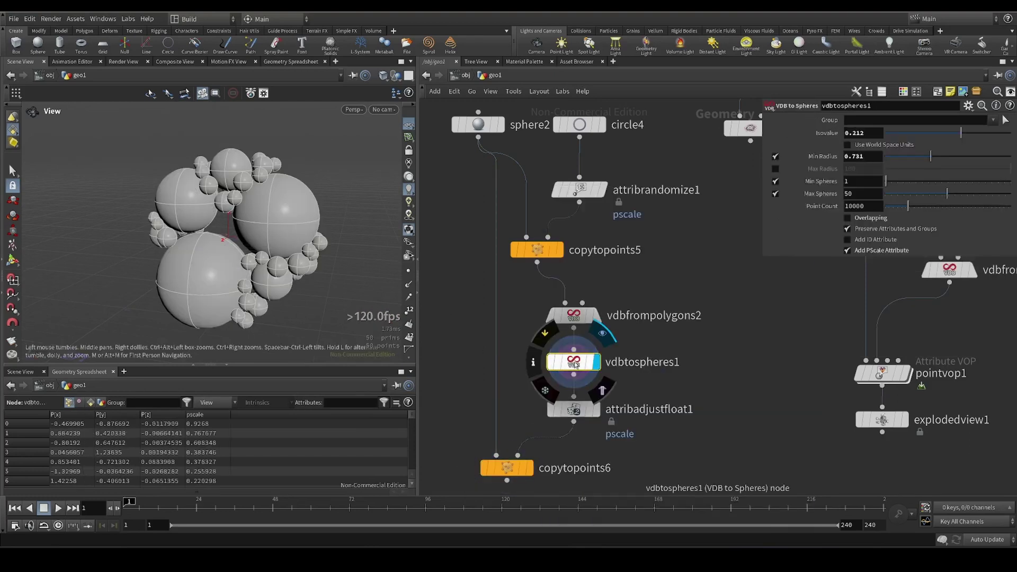
left_click(533, 362)
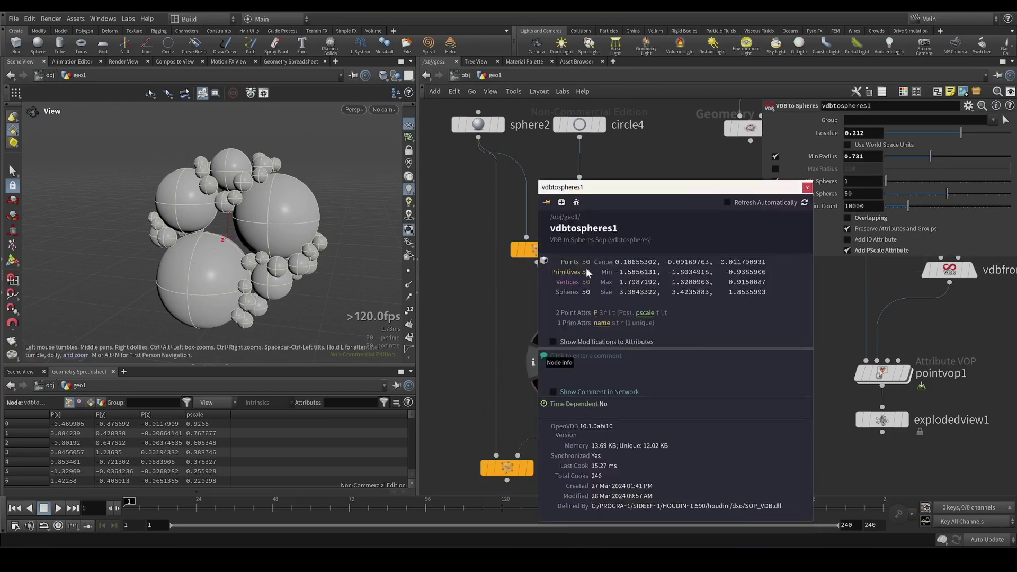
left_click(508, 467)
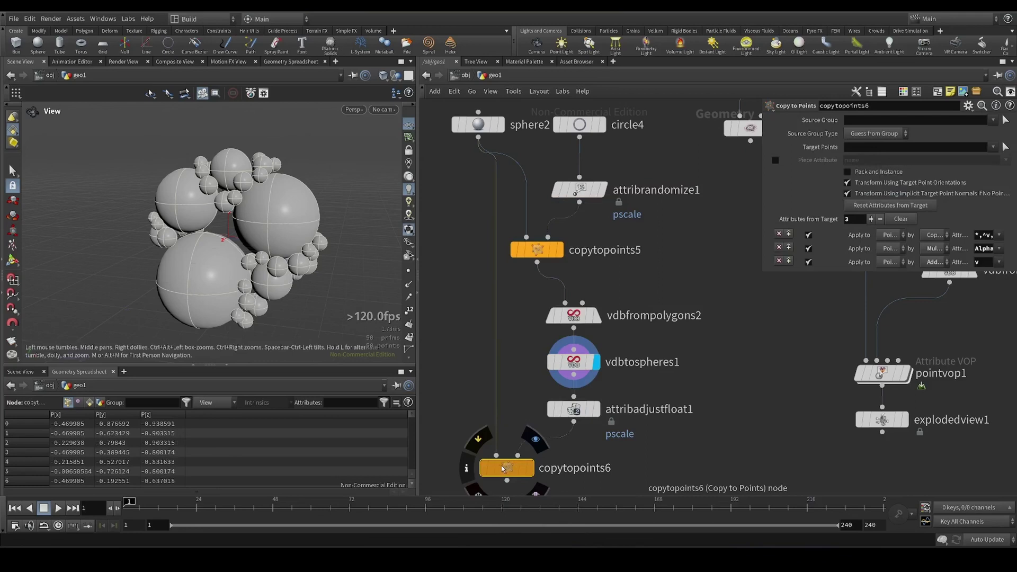
left_click(468, 468)
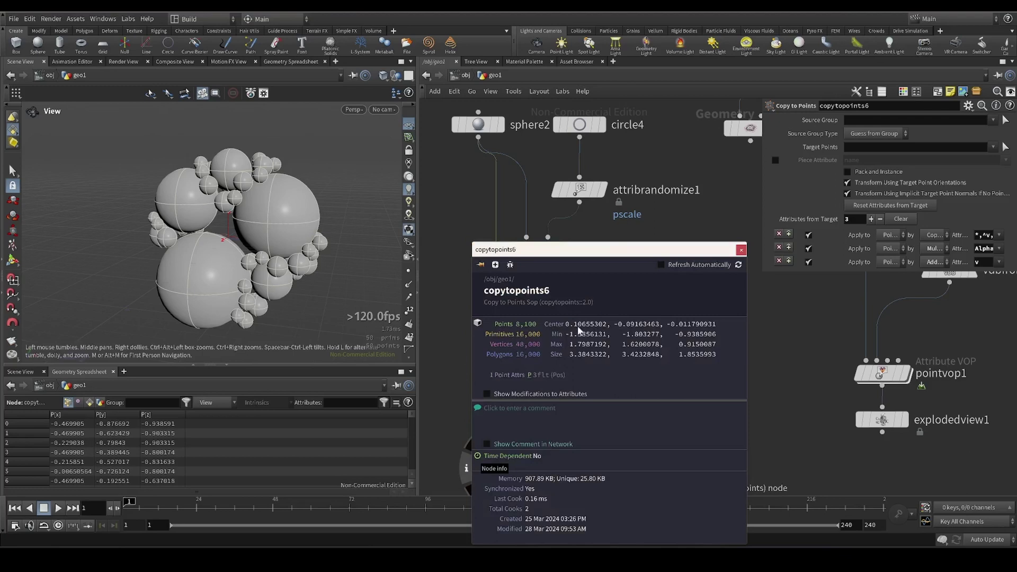
- Zoom the network editor out to frame every demo chain in geo1
scroll(726, 318, "down", 5)
scroll(726, 324, "down", 2)
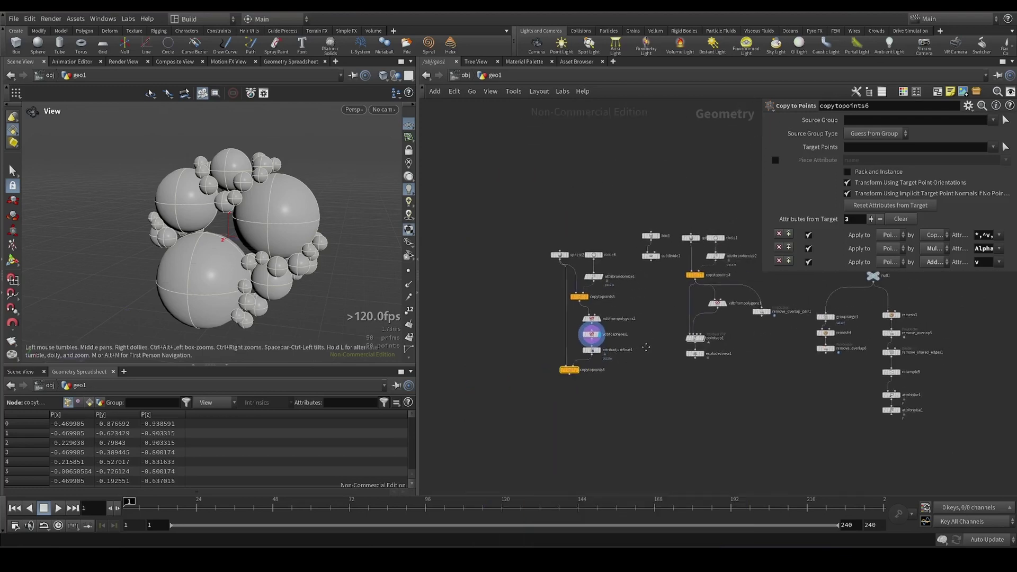
middle_click_drag(727, 324, 545, 354)
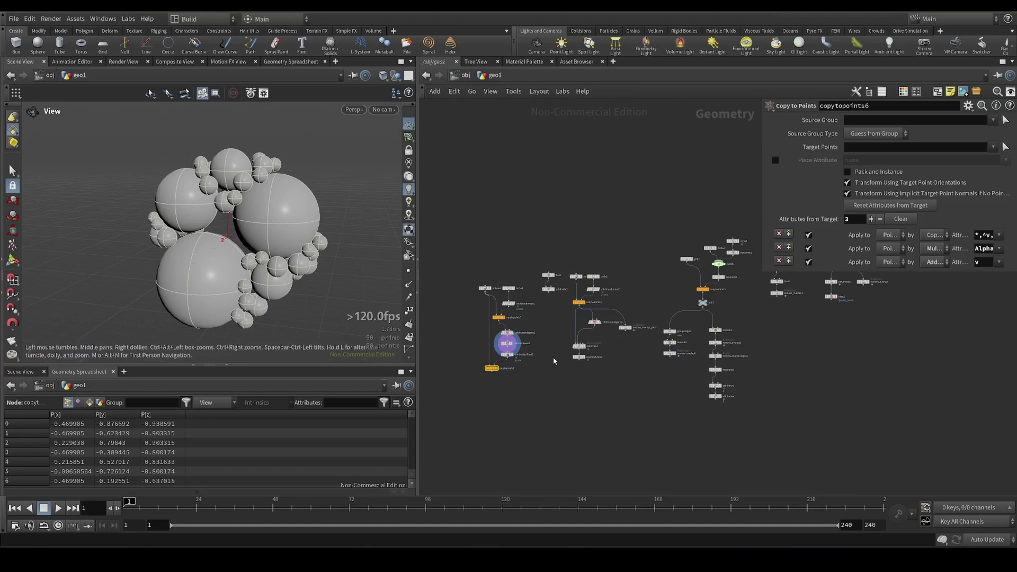
scroll(549, 371, "up", 1)
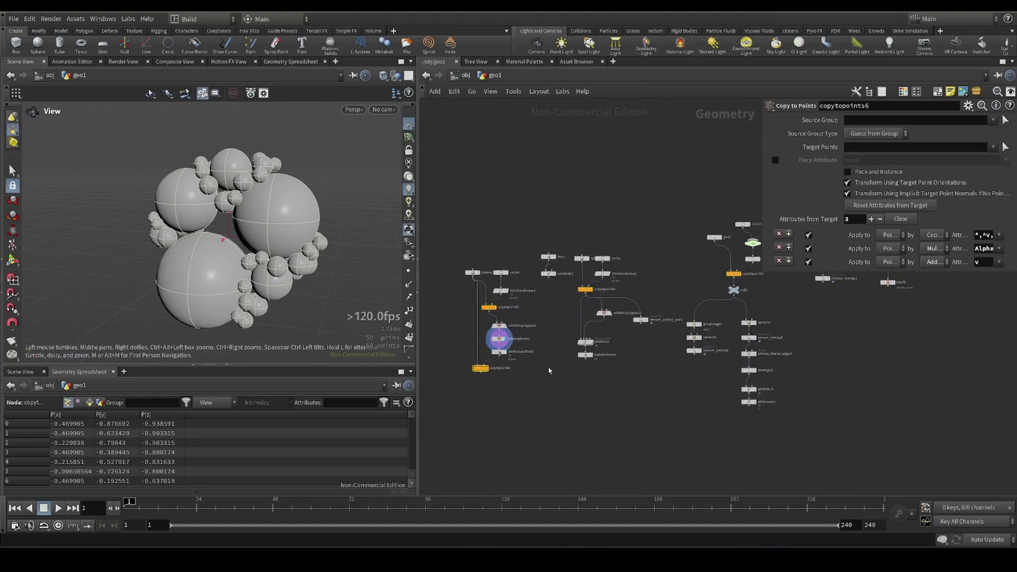